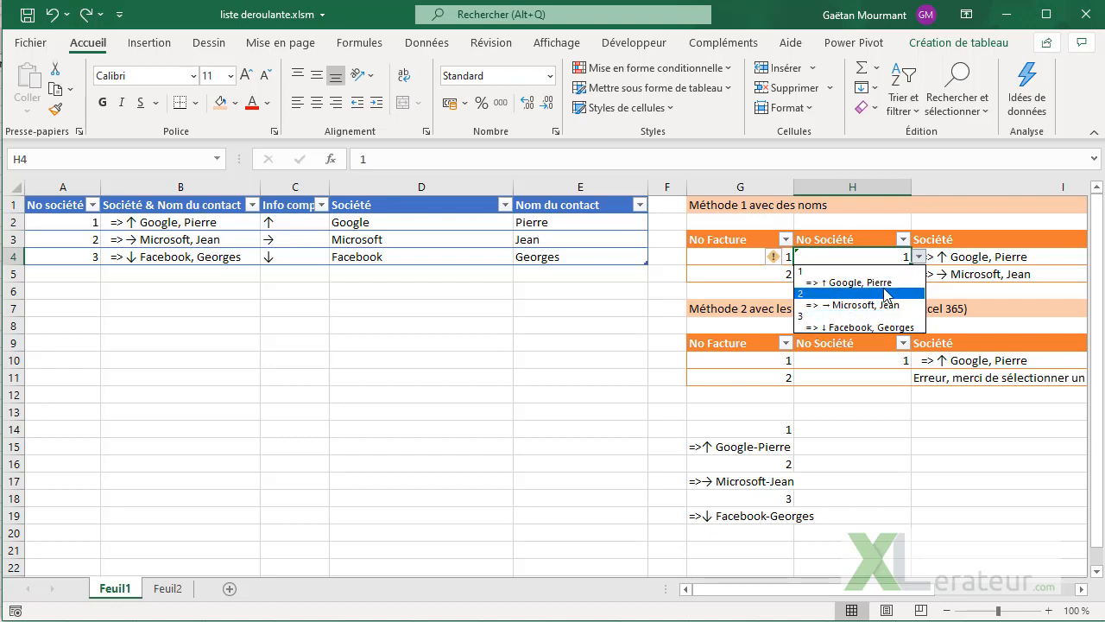
# - Examine the No Société drop-down lists in H4 and H10, then their source data in column B and the G14 spill range
pyautogui.press('Escape')
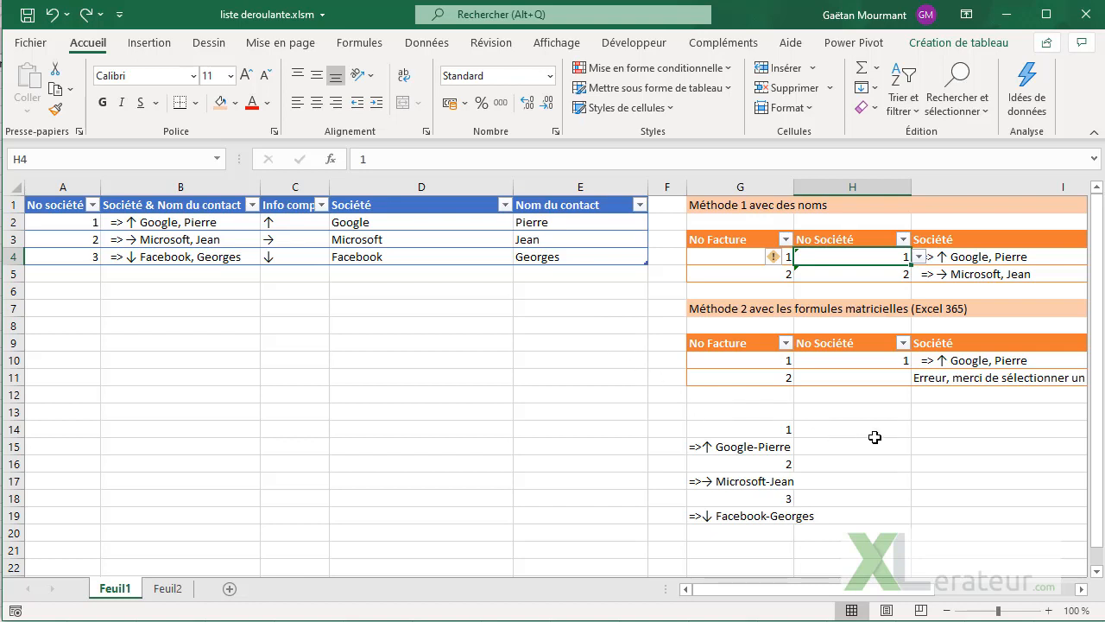
pyautogui.click(885, 363)
pyautogui.click(919, 361)
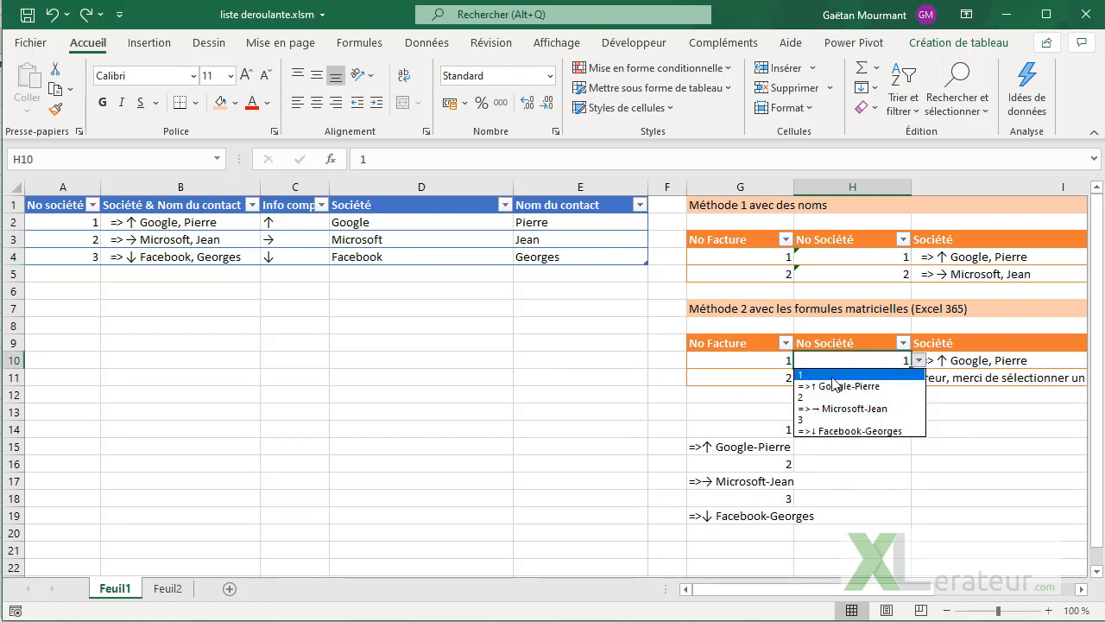
pyautogui.press('Escape')
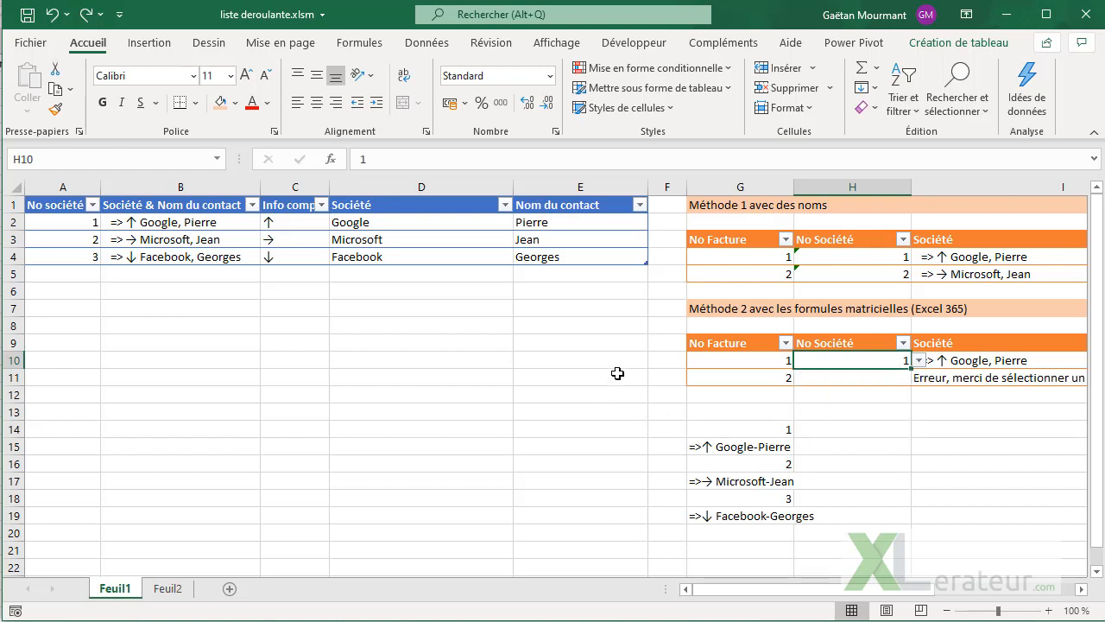
pyautogui.click(830, 260)
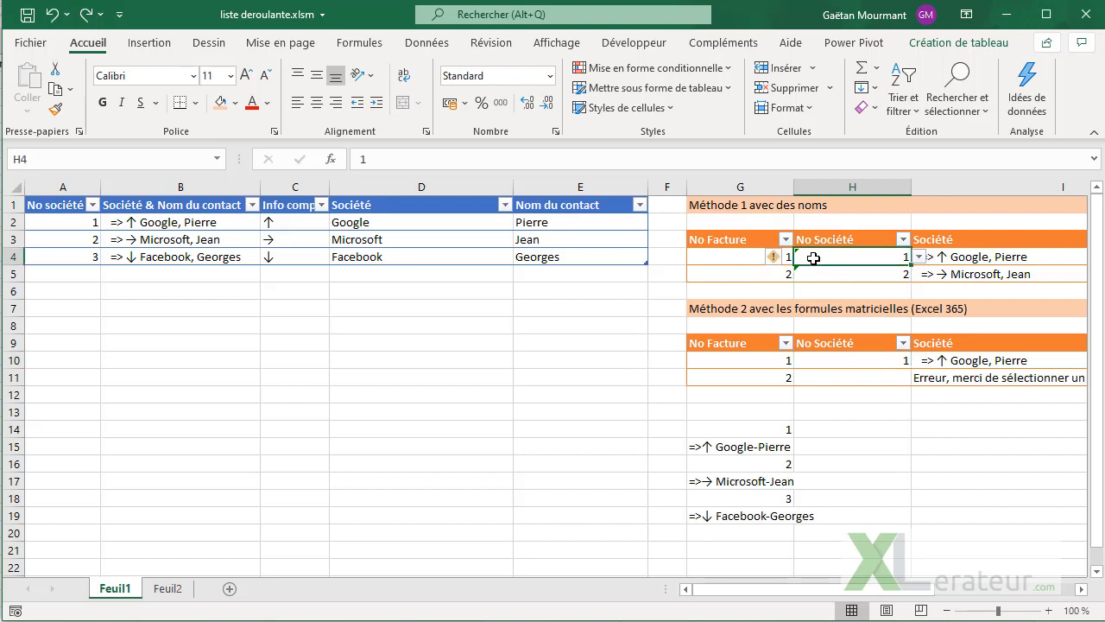
pyautogui.click(778, 259)
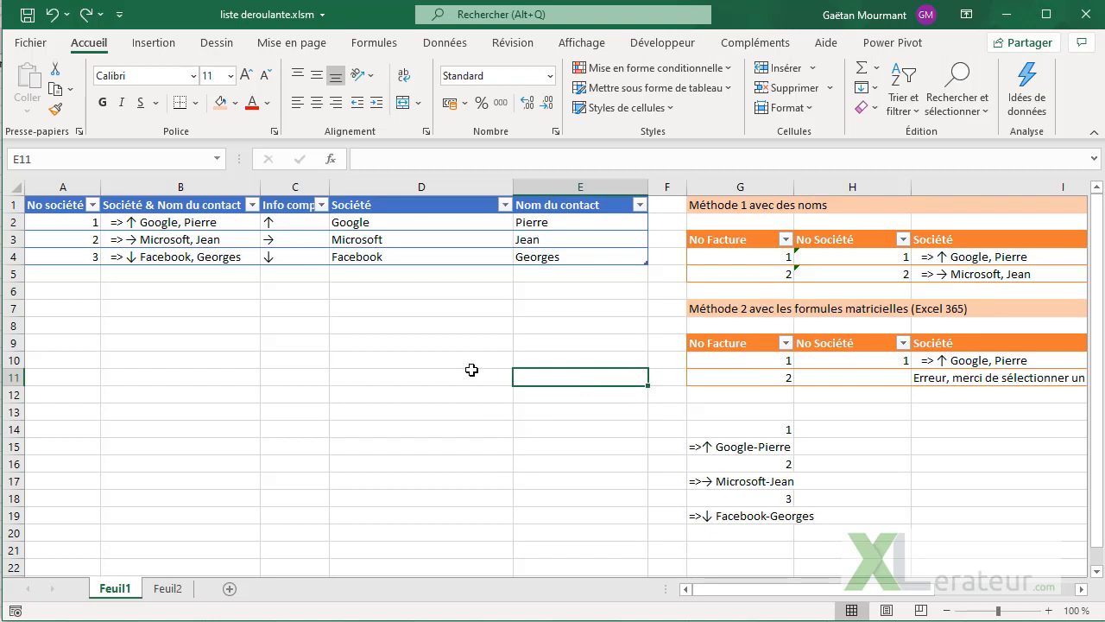
pyautogui.click(202, 187)
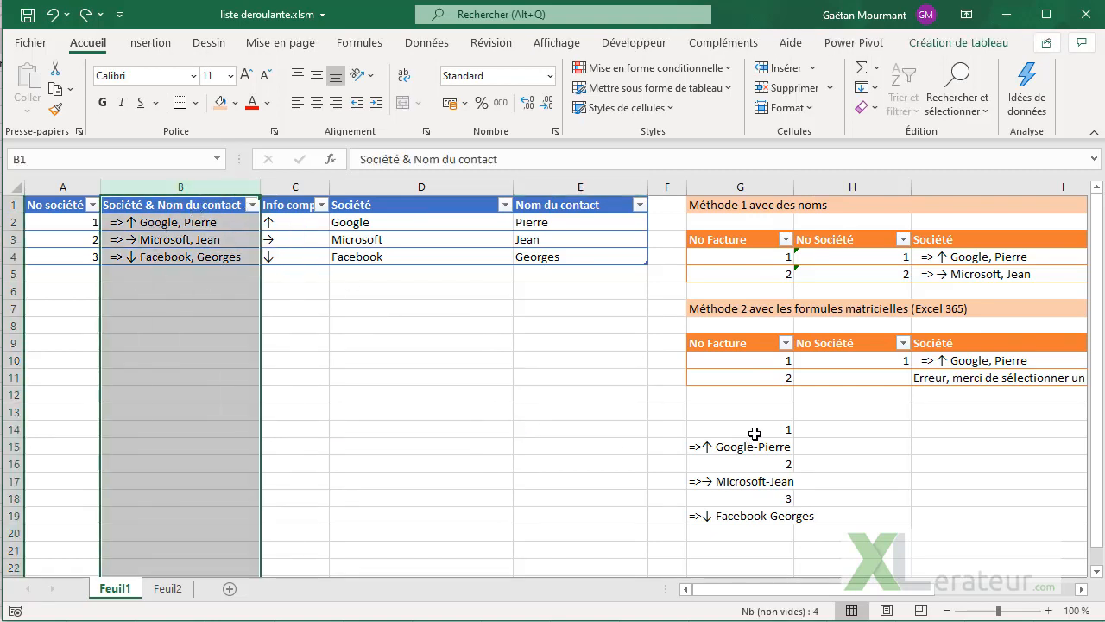
pyautogui.moveTo(751, 434); pyautogui.dragTo(751, 515)
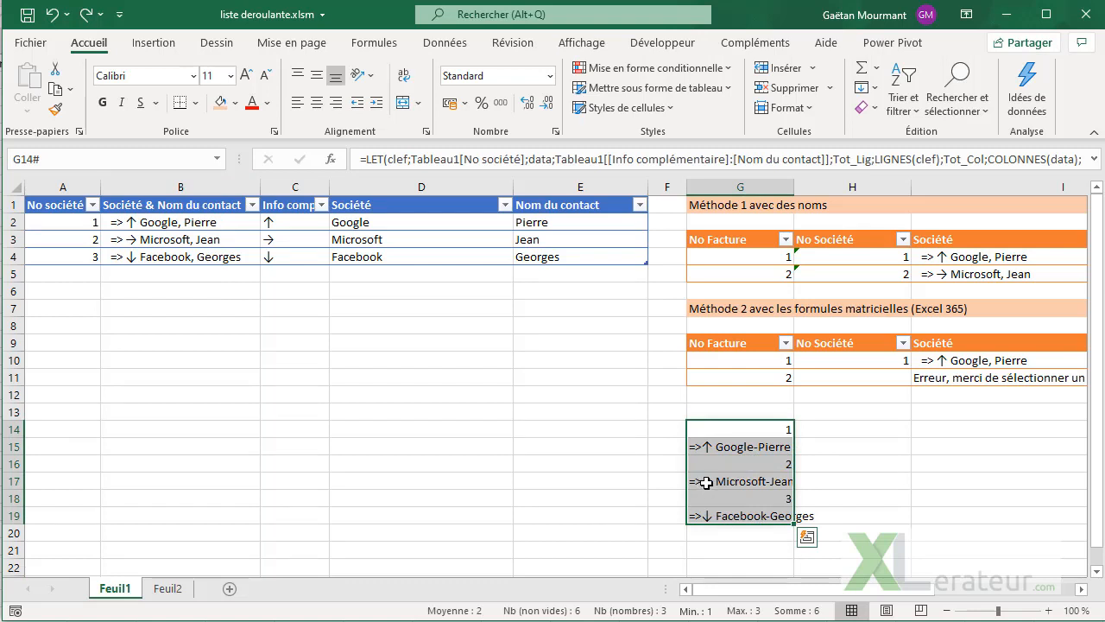
# - Expand the formula bar just enough to show all six lines of the LET formula in G14
pyautogui.click(736, 432)
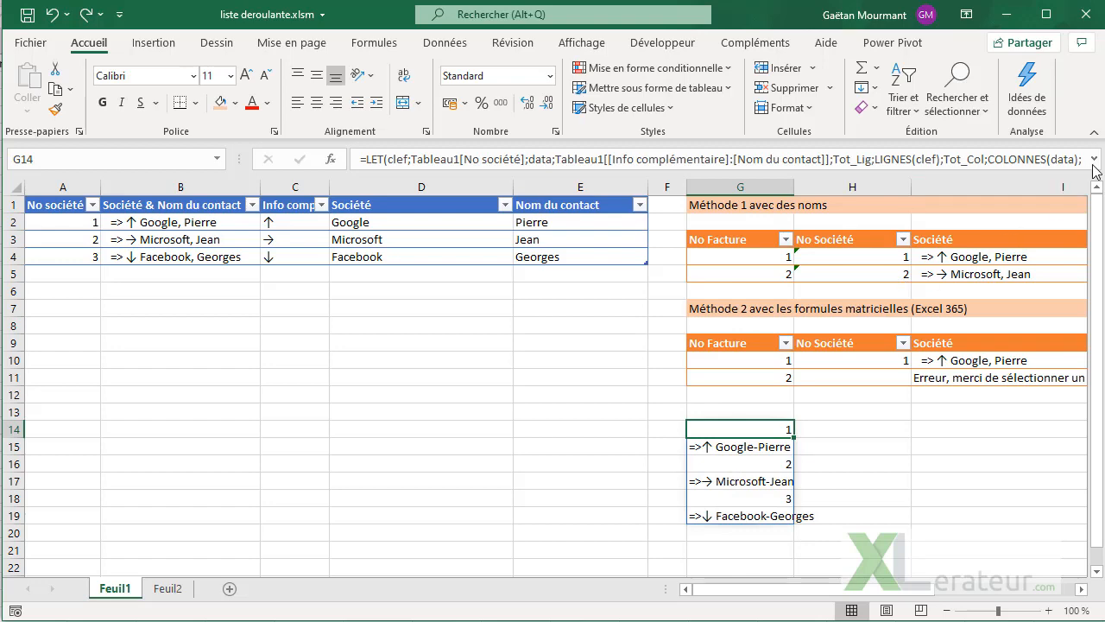
pyautogui.click(1094, 161)
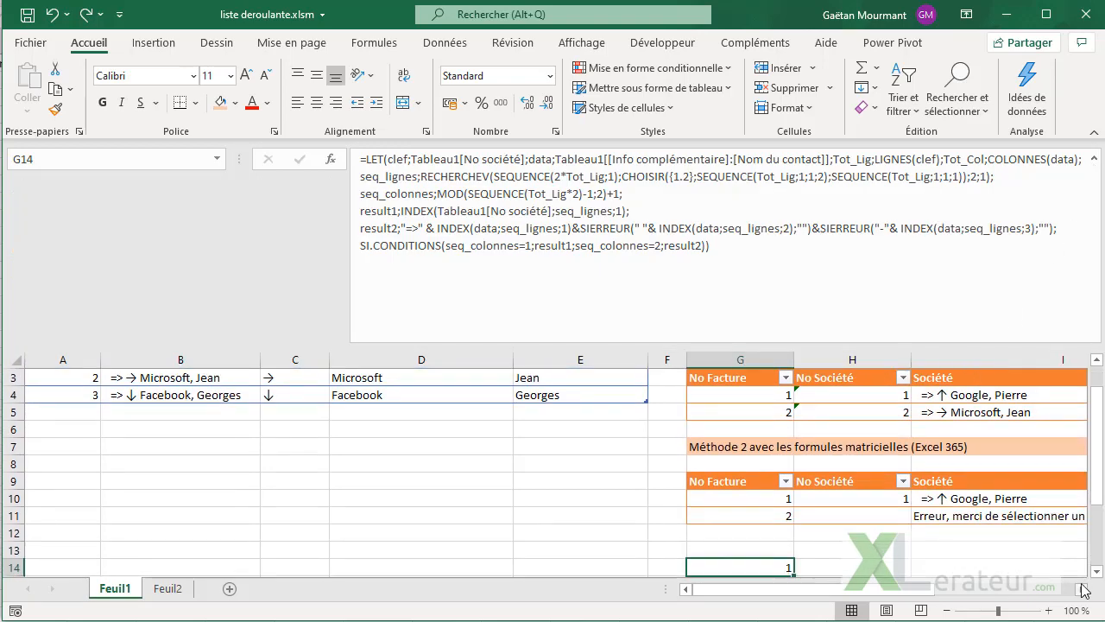
pyautogui.moveTo(661, 346); pyautogui.dragTo(632, 260)
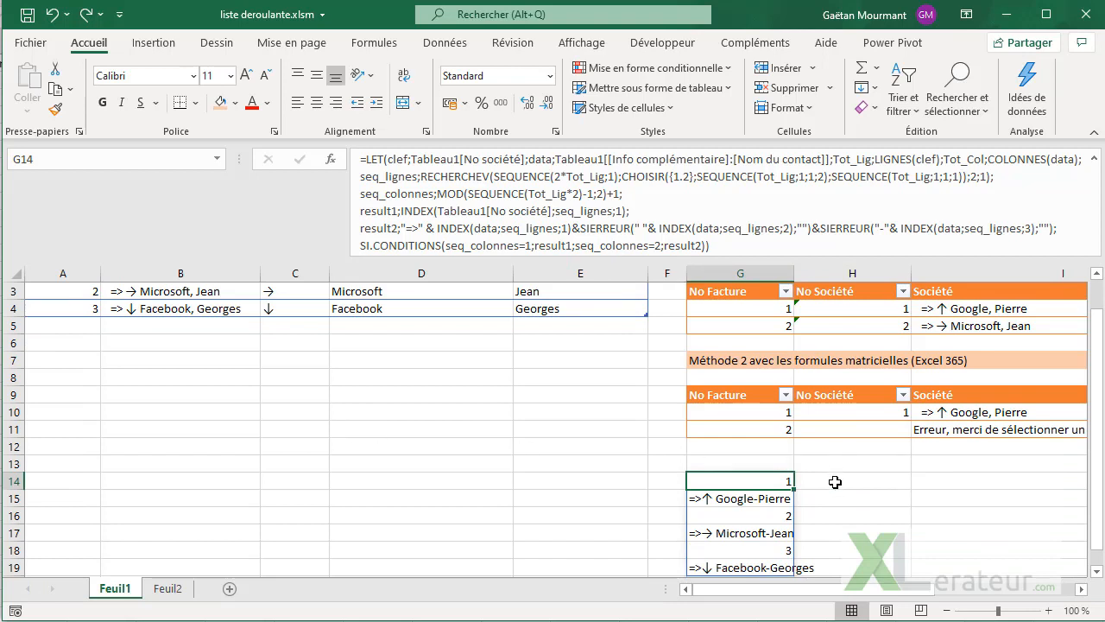
# - Copy the LET formula from G14 into H14 and delete its result1, result2 and SI.CONDITIONS lines
pyautogui.click(418, 158)
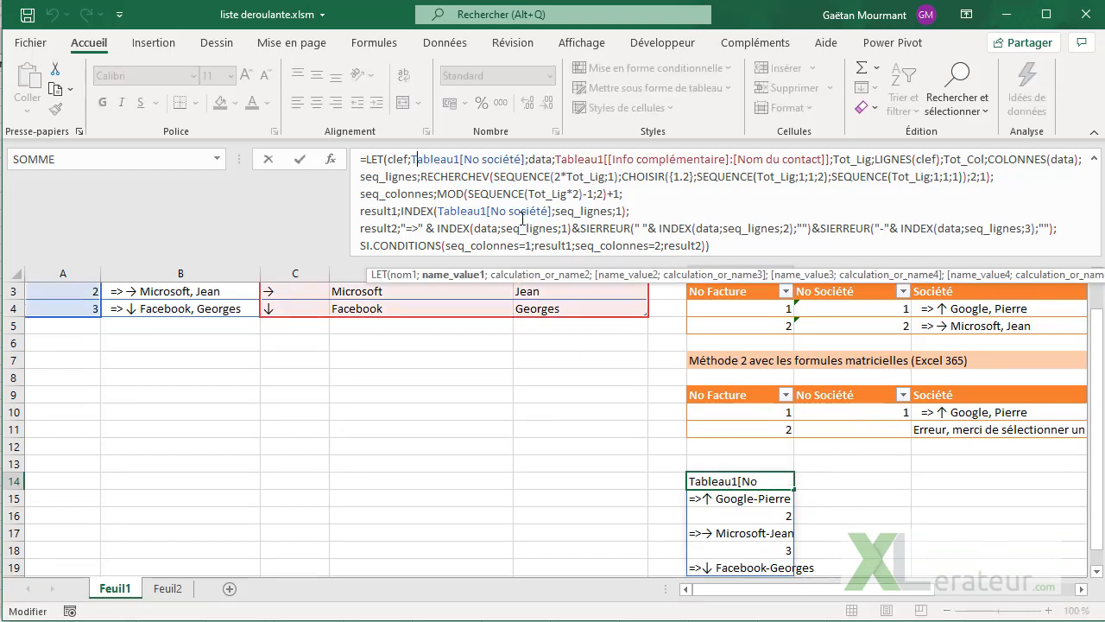
pyautogui.moveTo(742, 246); pyautogui.dragTo(361, 159)
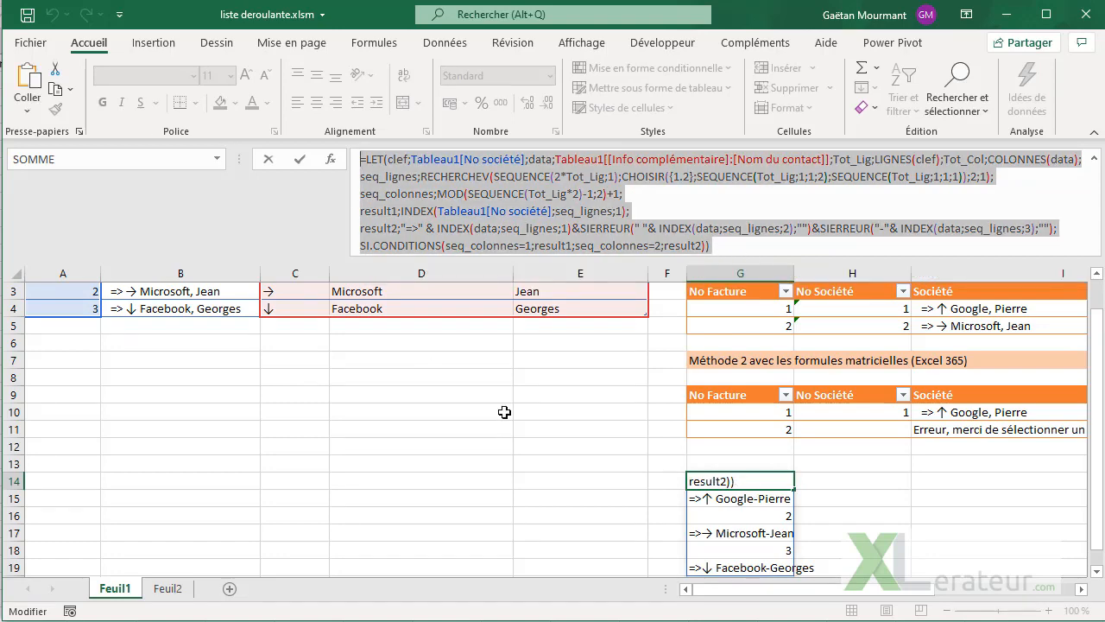
pyautogui.hotkey('ctrl', 'c')
pyautogui.press('Escape')
pyautogui.click(842, 482)
pyautogui.click(358, 159)
pyautogui.hotkey('ctrl', 'v')
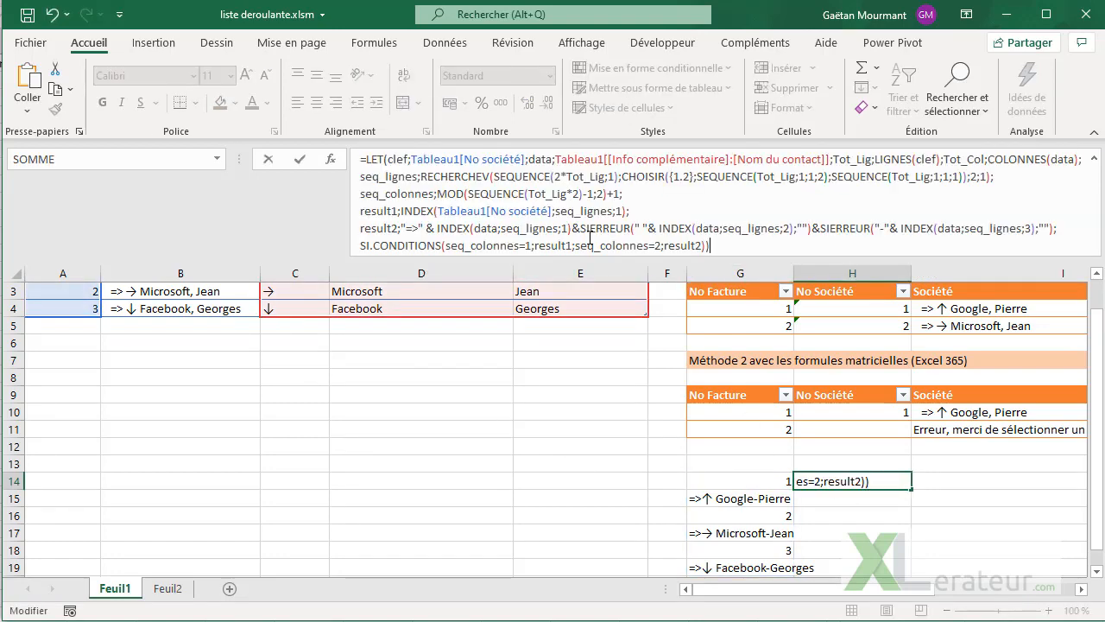
pyautogui.moveTo(752, 251); pyautogui.dragTo(273, 214)
pyautogui.press('Delete')
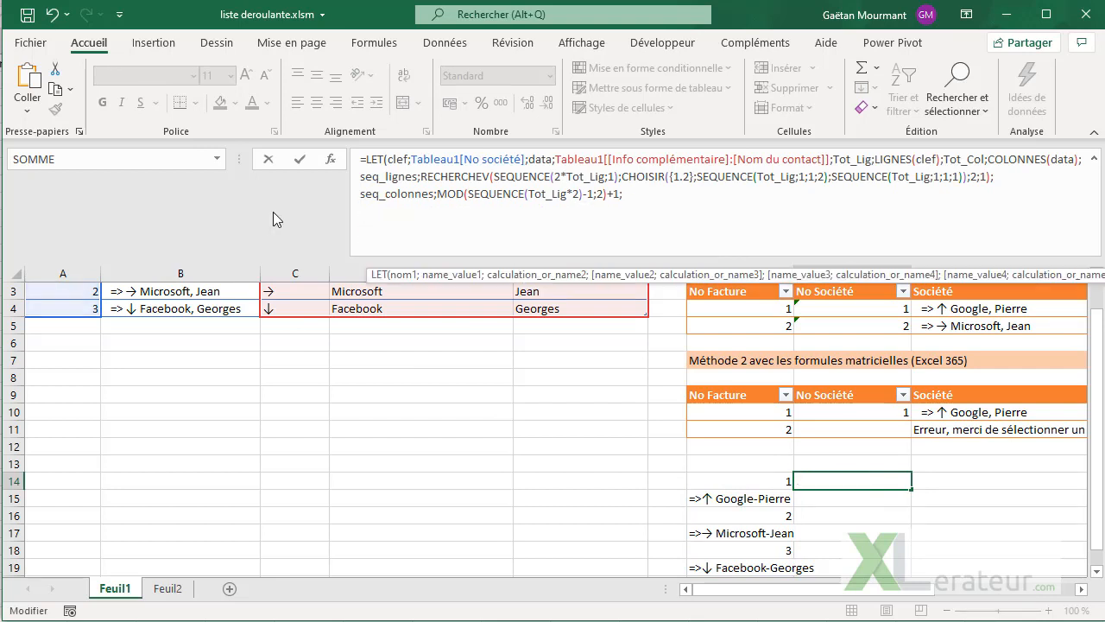
# - Examine the clef, data and Tot_Lig definitions in the H14 formula against the source table's ranges
pyautogui.doubleClick(439, 156)
pyautogui.scroll(1, 291, 316)
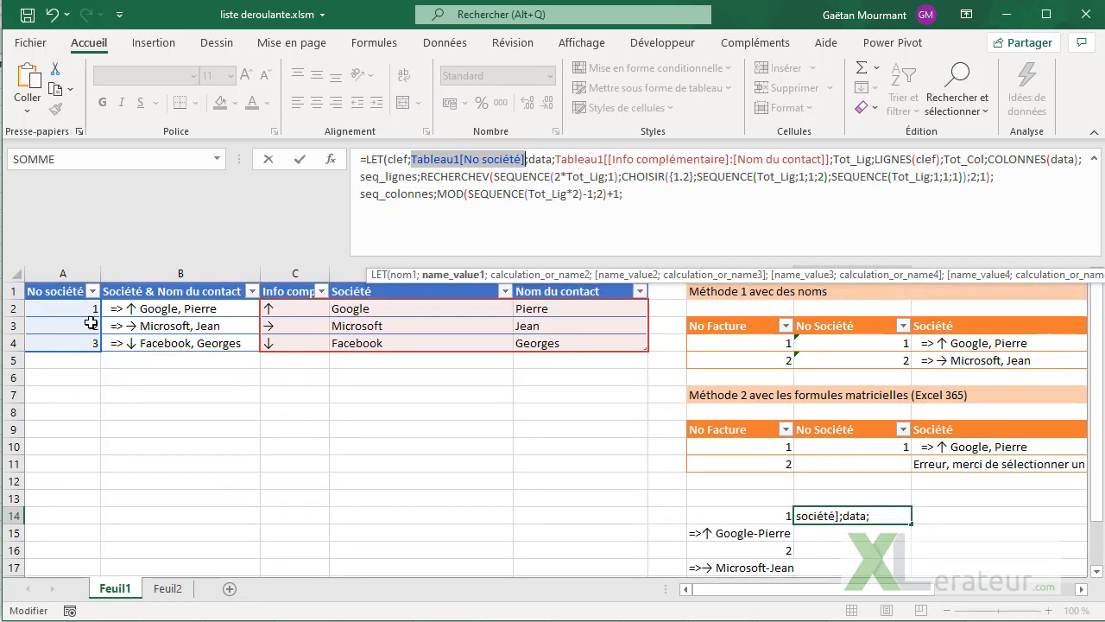
pyautogui.doubleClick(587, 162)
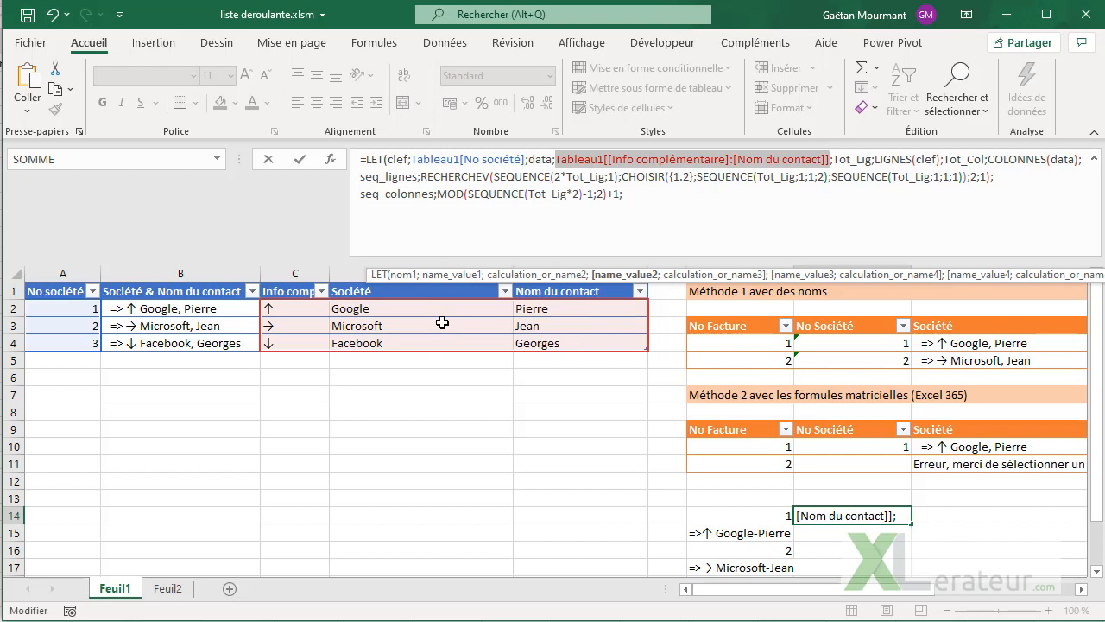
pyautogui.click(862, 152)
pyautogui.doubleClick(900, 161)
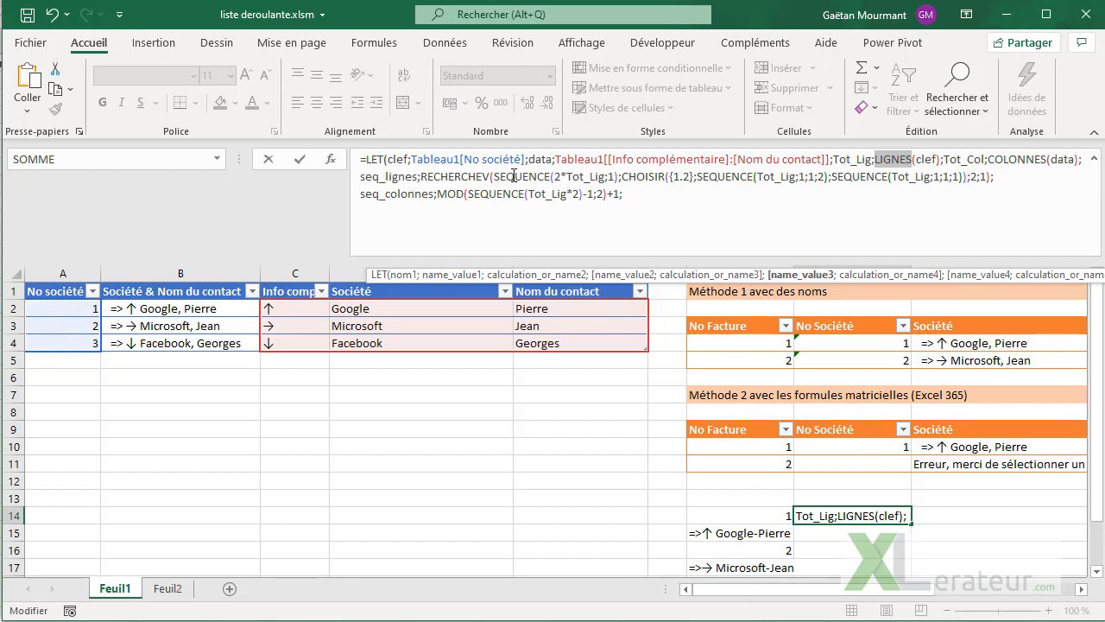
# - Complete the LET formula in H14 with seq_lignes) on a new last line so it returns that sequence
pyautogui.click(663, 193)
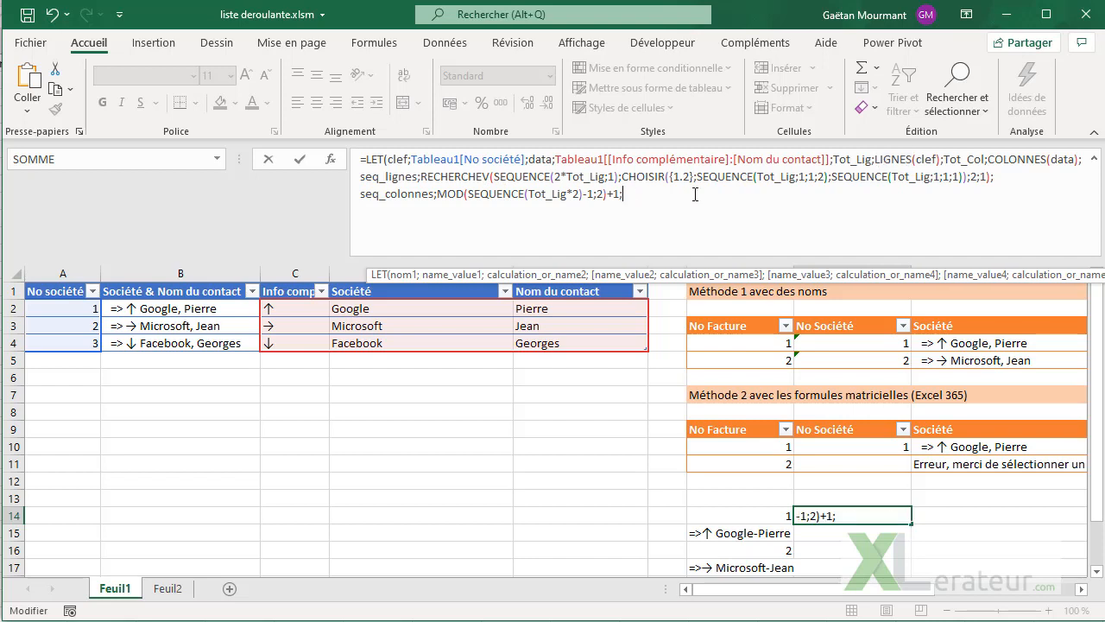
pyautogui.hotkey('alt', 'Return')
pyautogui.write('seq_lignes')
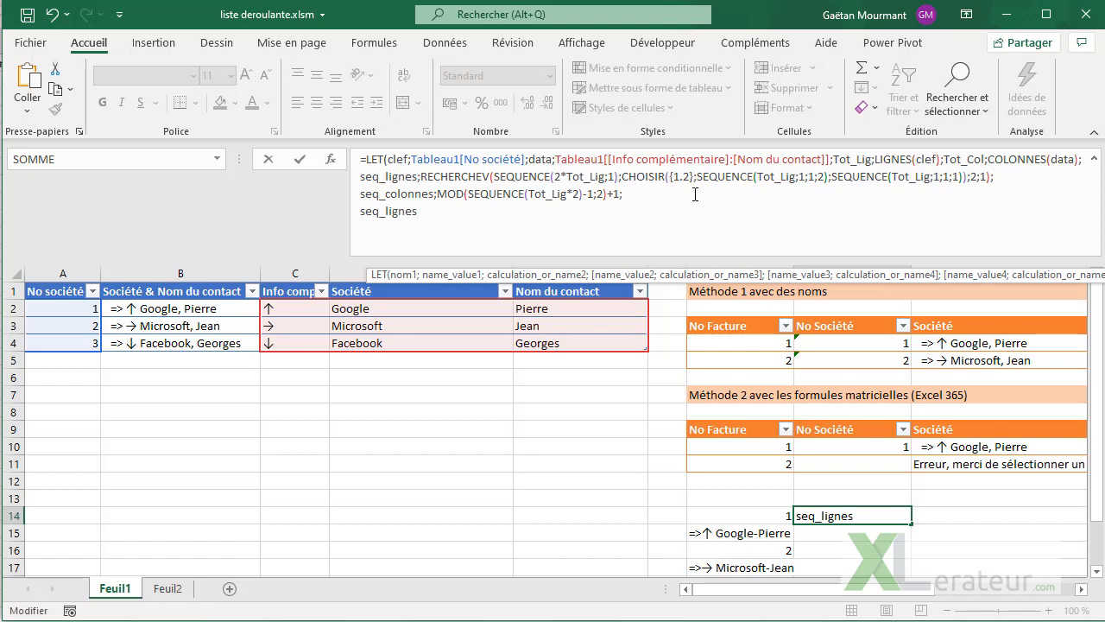
pyautogui.write(')')
pyautogui.press('Return')
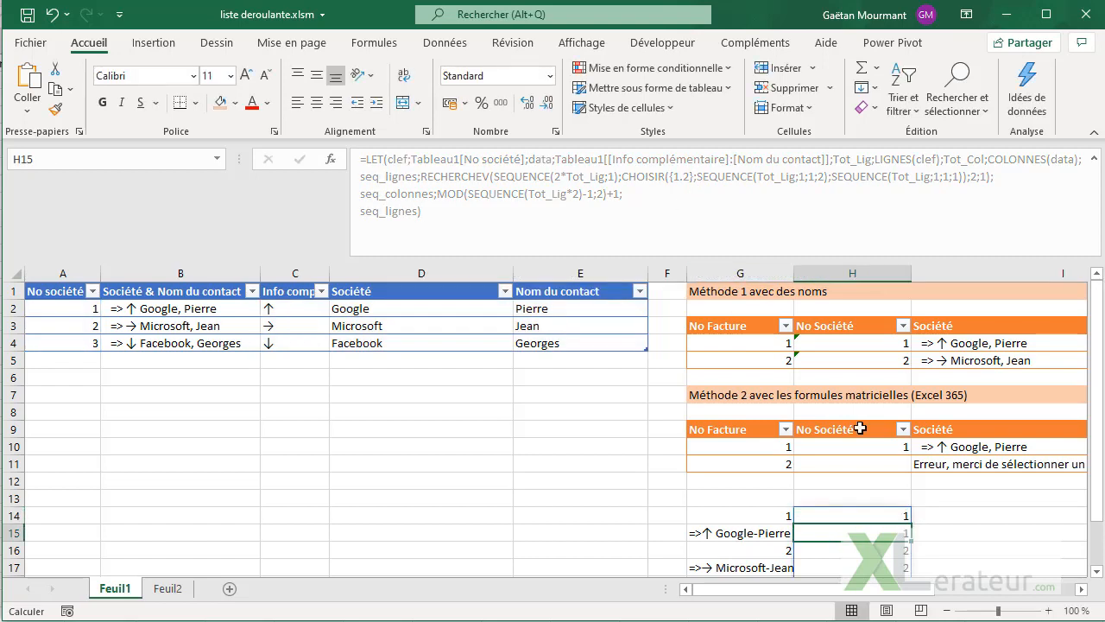
# - Examine the sequence spilled from H14 and compare its repeated numbers with the list in G14 and the source table's first two records
pyautogui.scroll(-2, 861, 428)
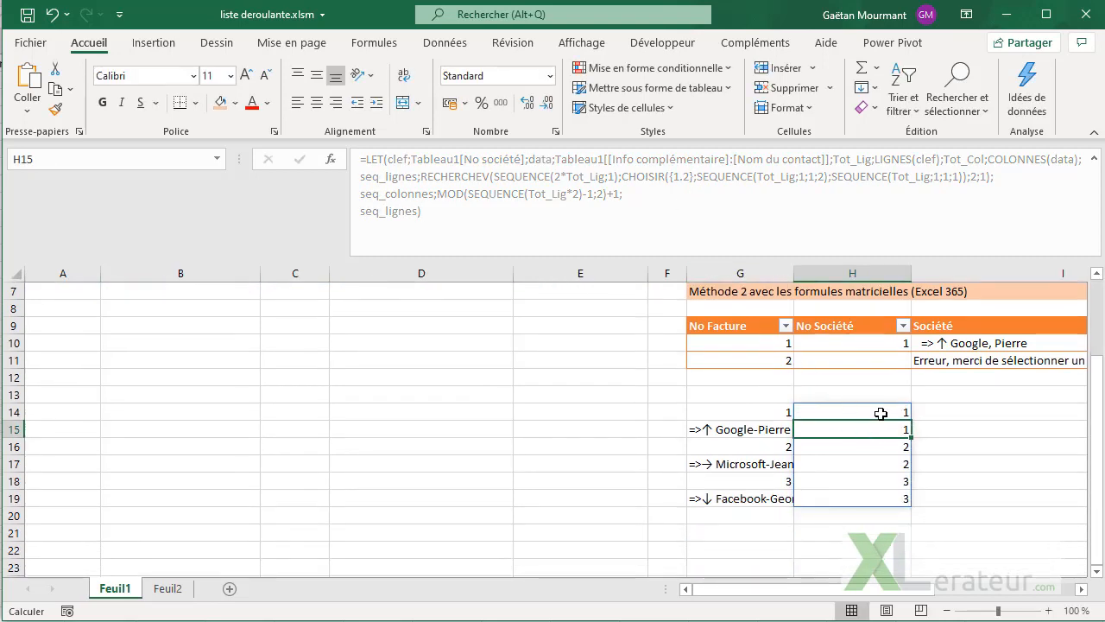
pyautogui.click(861, 408)
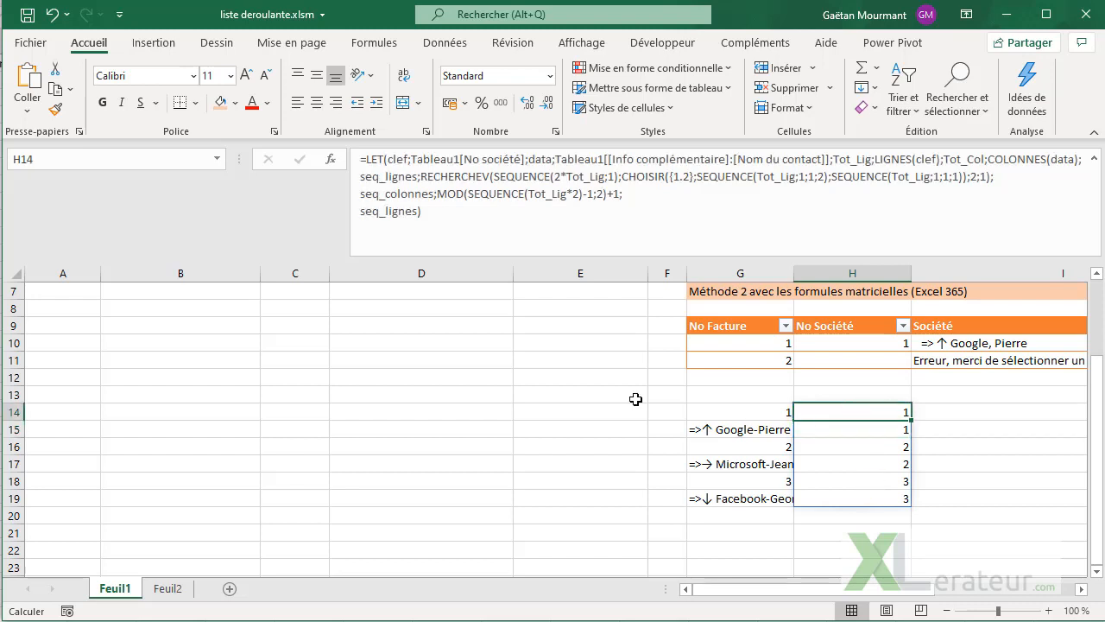
pyautogui.click(429, 178)
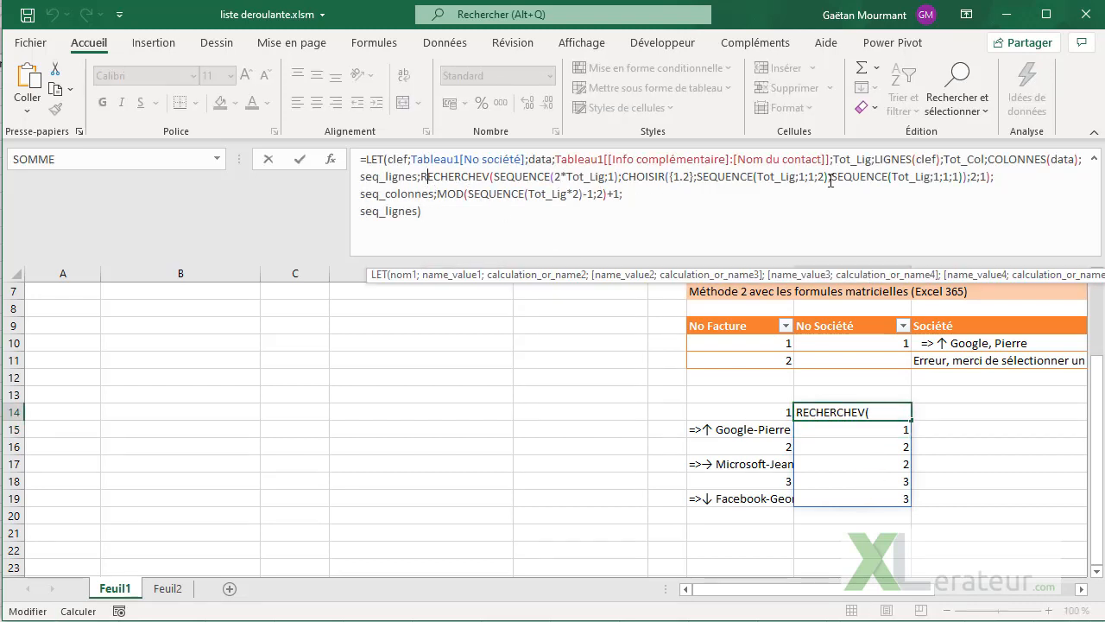
pyautogui.press('Escape')
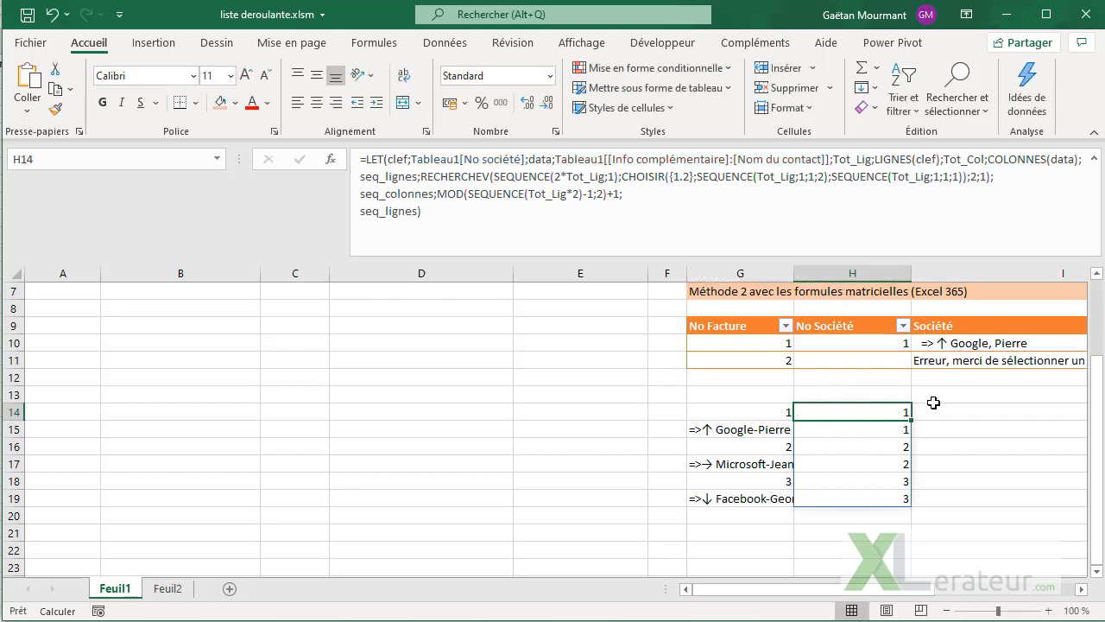
pyautogui.scroll(2, 721, 440)
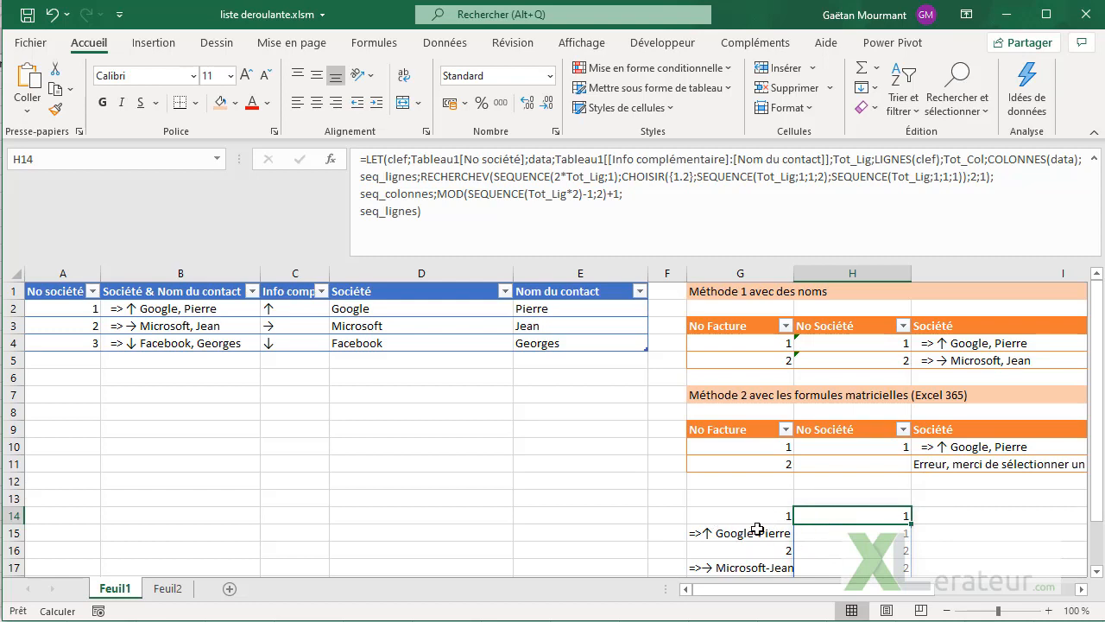
pyautogui.moveTo(760, 518); pyautogui.dragTo(757, 534)
pyautogui.click(851, 519)
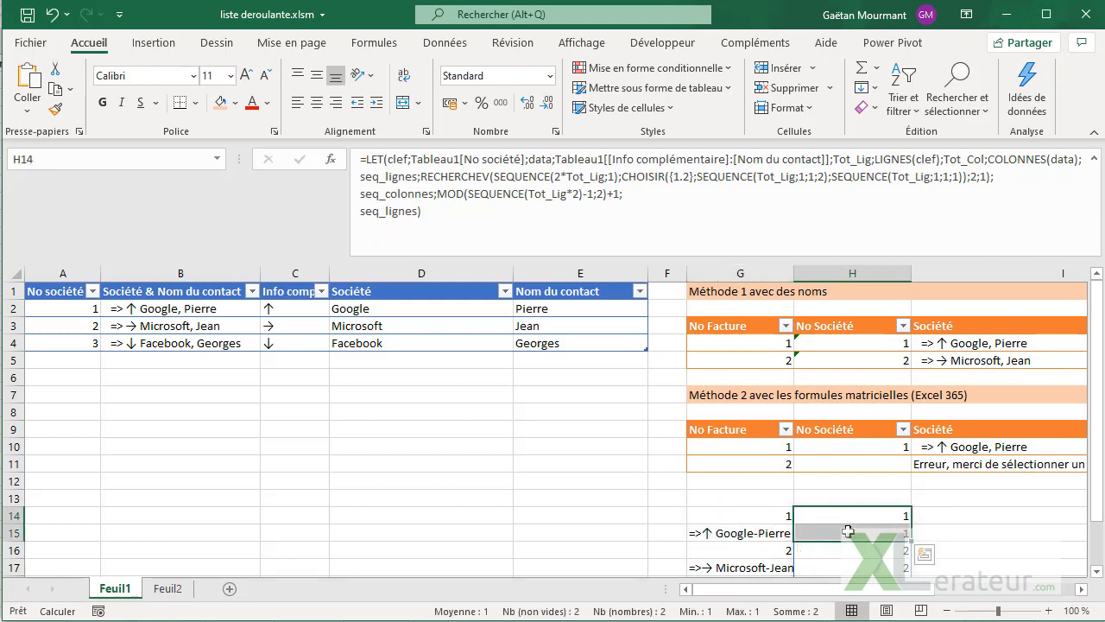
pyautogui.click(60, 306)
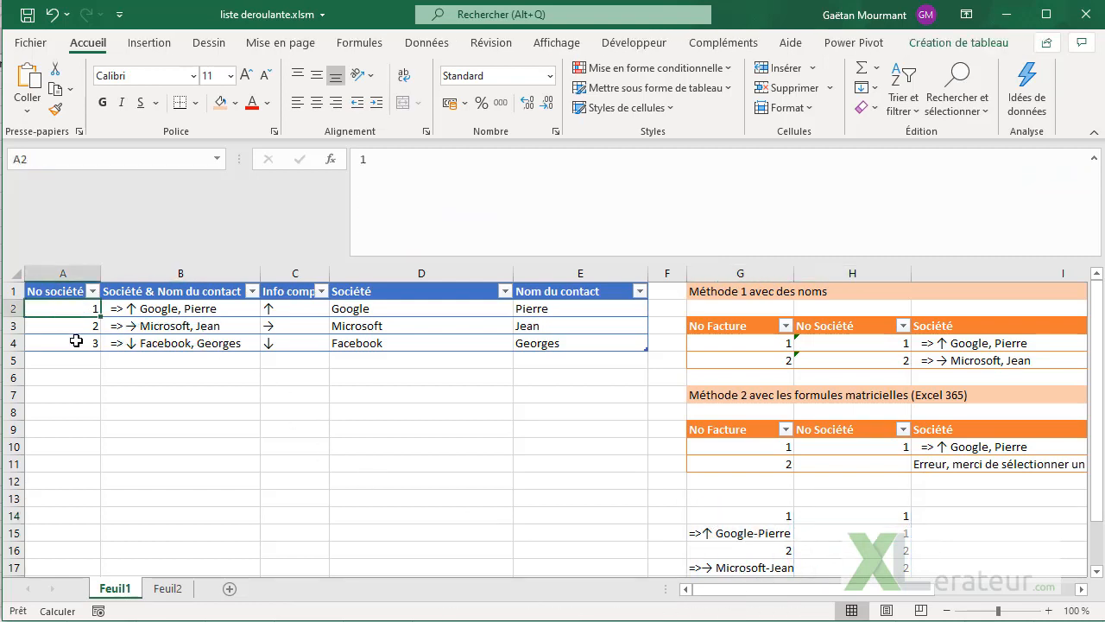
pyautogui.click(343, 309)
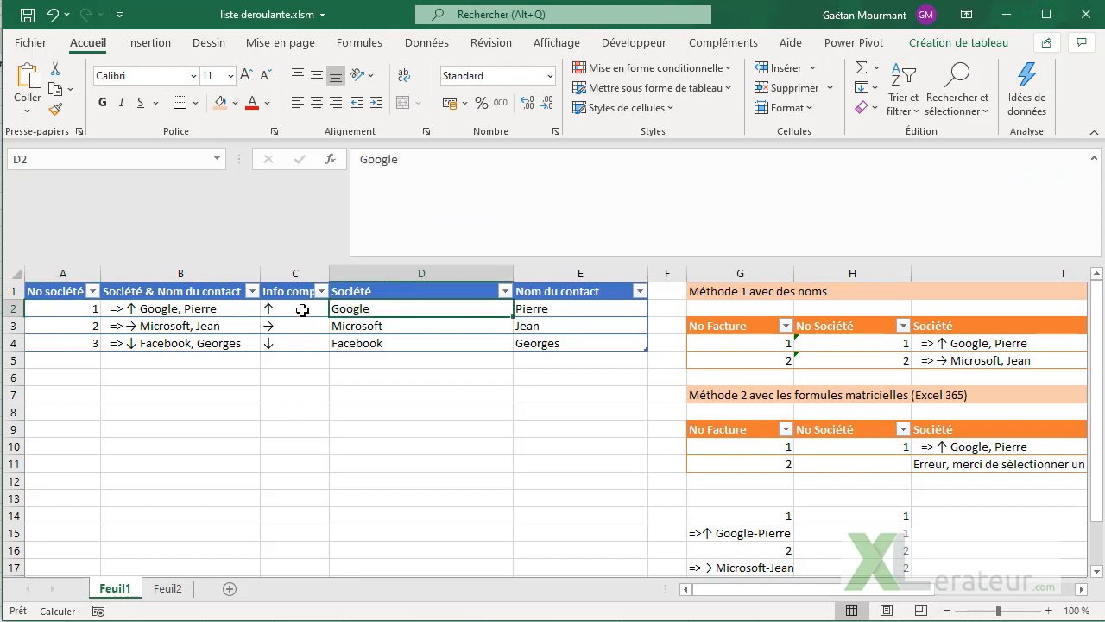
pyautogui.moveTo(298, 309); pyautogui.dragTo(565, 313)
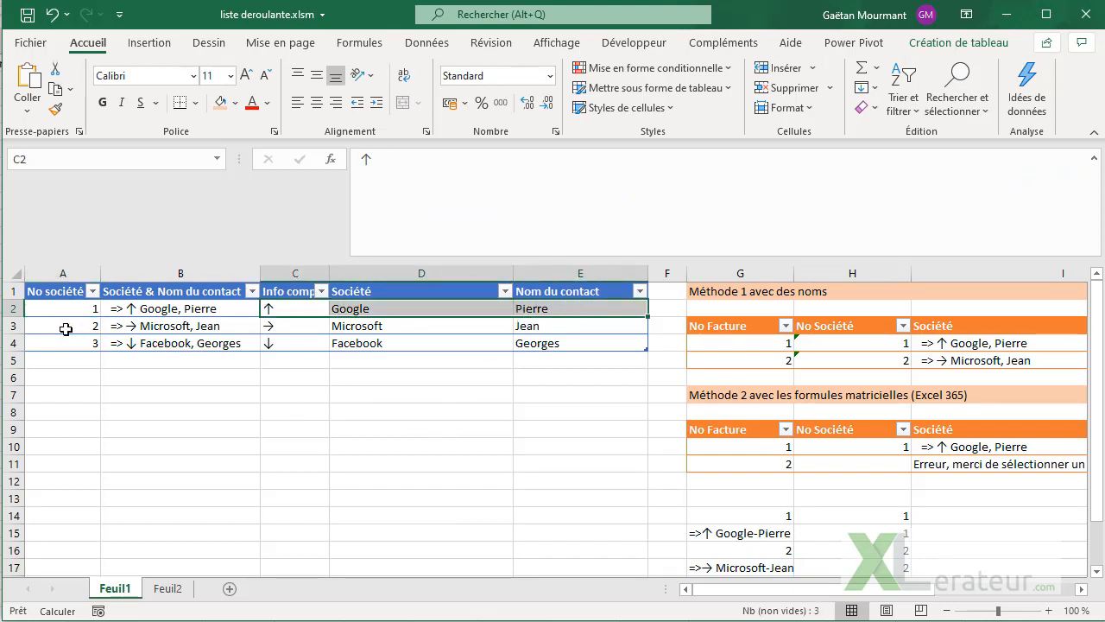
pyautogui.click(64, 326)
pyautogui.moveTo(299, 326); pyautogui.dragTo(548, 331)
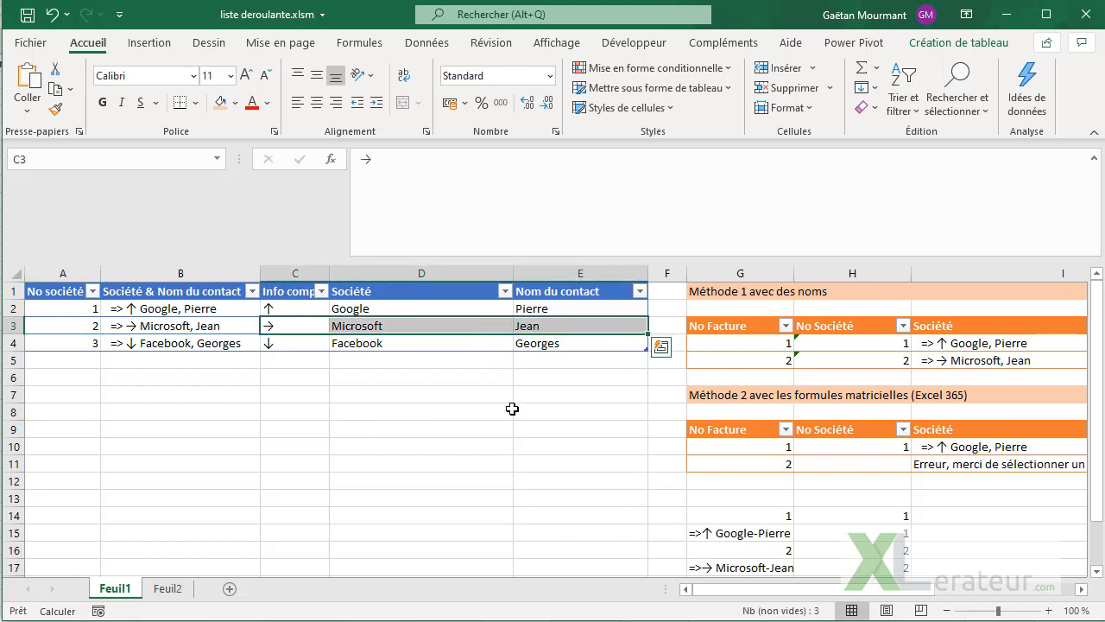
# - Replace the final seq_lignes in the H14 formula with seq_colonnes and compare the spilled sequence with the list in column G
pyautogui.click(836, 519)
pyautogui.doubleClick(391, 196)
pyautogui.hotkey('ctrl', 'c')
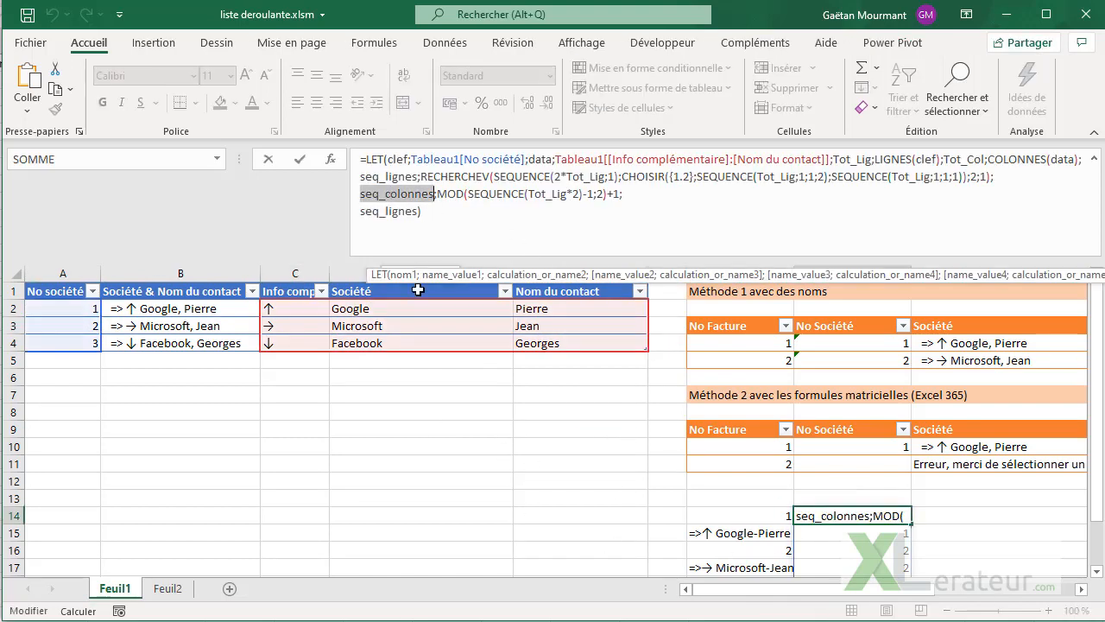
pyautogui.doubleClick(376, 215)
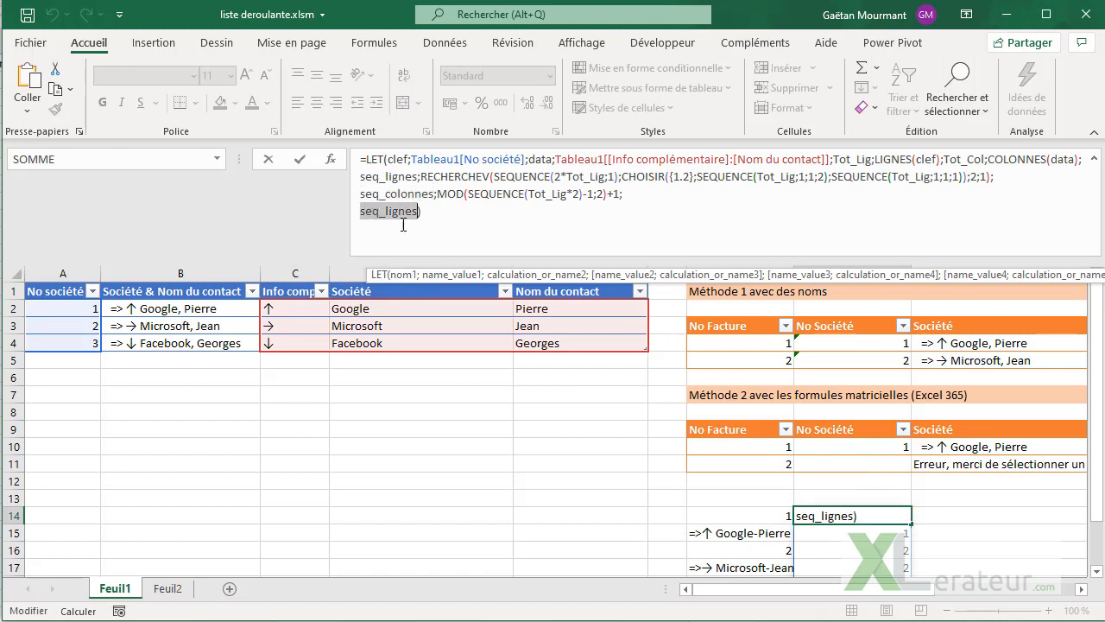
pyautogui.hotkey('ctrl', 'v')
pyautogui.press('Return')
pyautogui.press('Up')
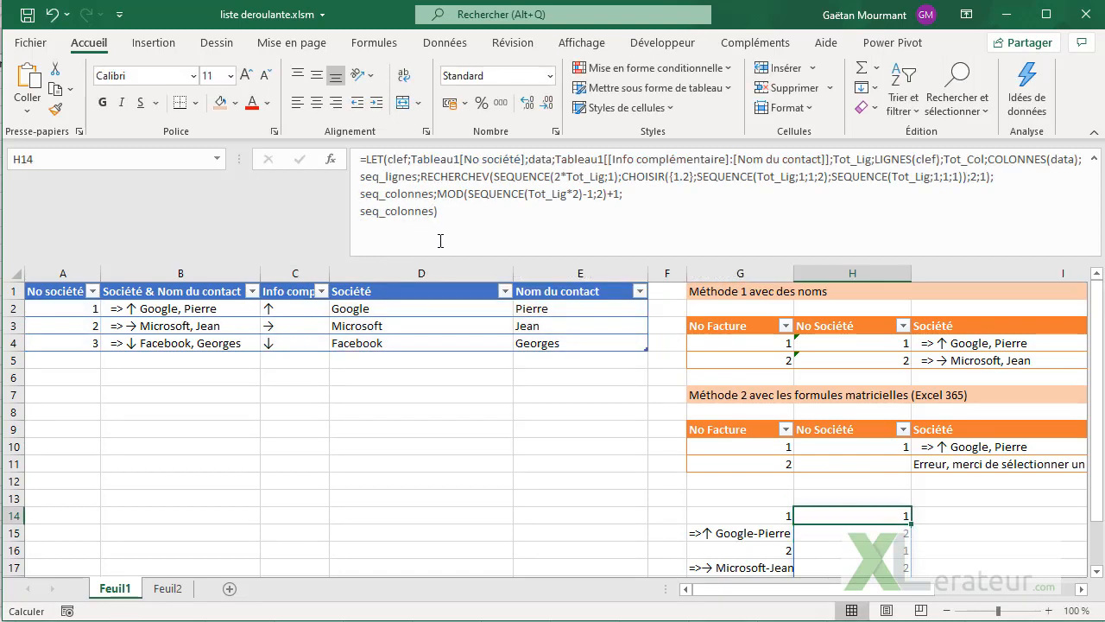
pyautogui.scroll(-2, 759, 440)
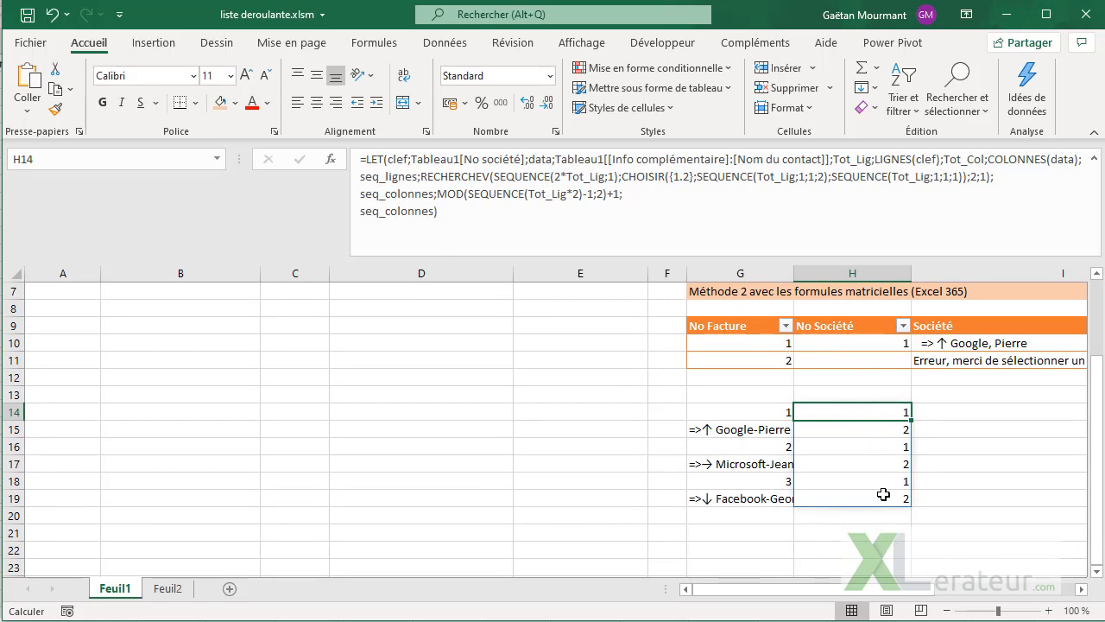
pyautogui.click(777, 426)
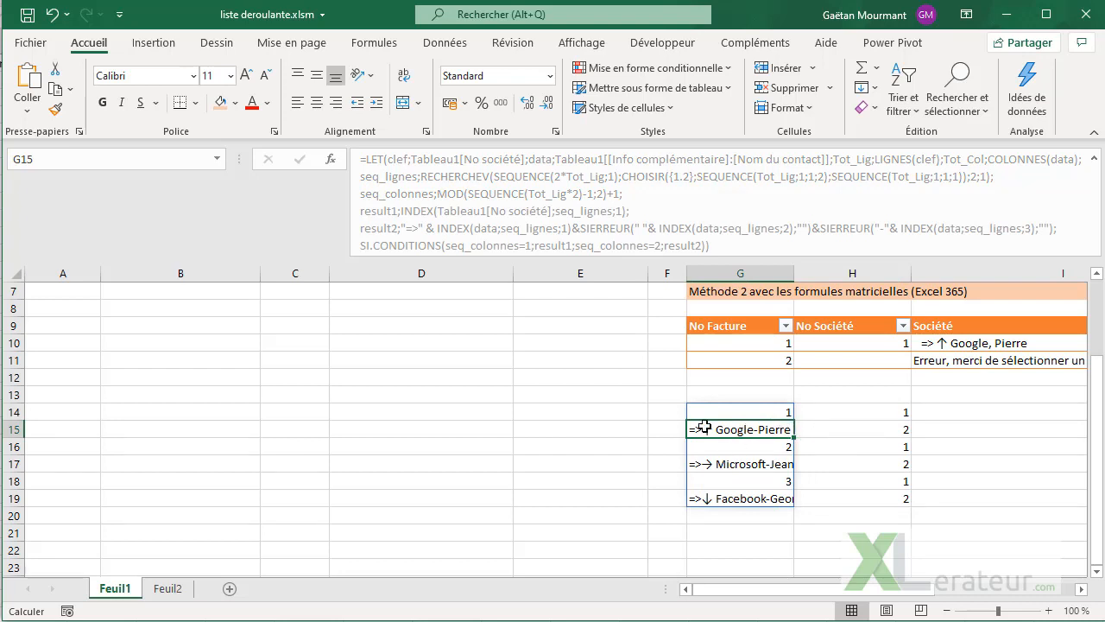
# - Replace the formula in H14 with the complete LET formula from G14, ending with the SI.CONDITIONS expression
pyautogui.scroll(2, 698, 430)
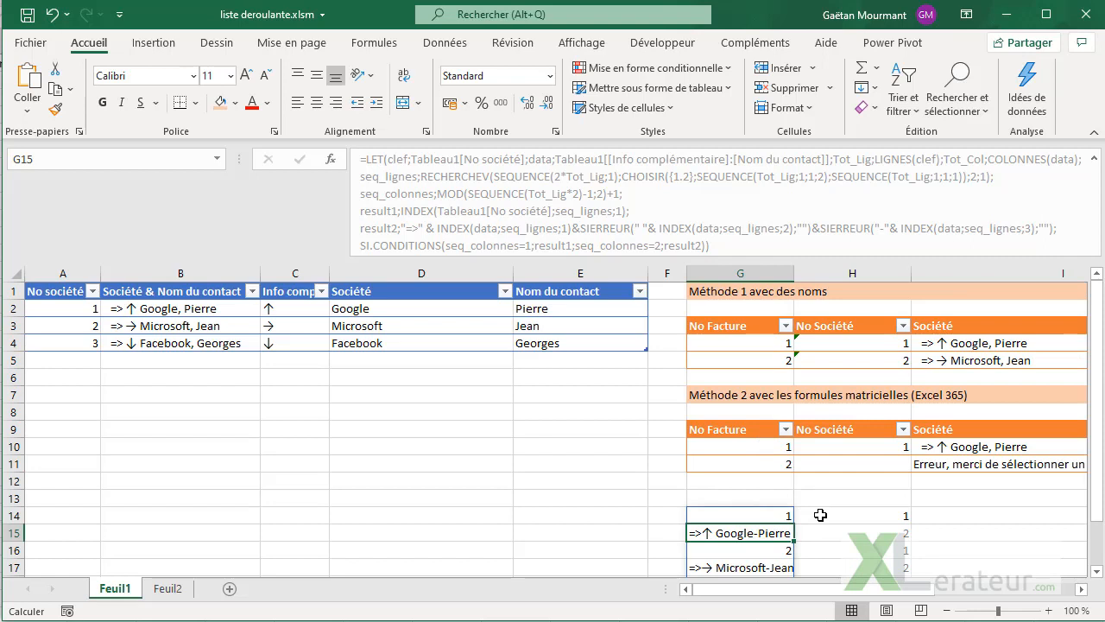
pyautogui.click(758, 516)
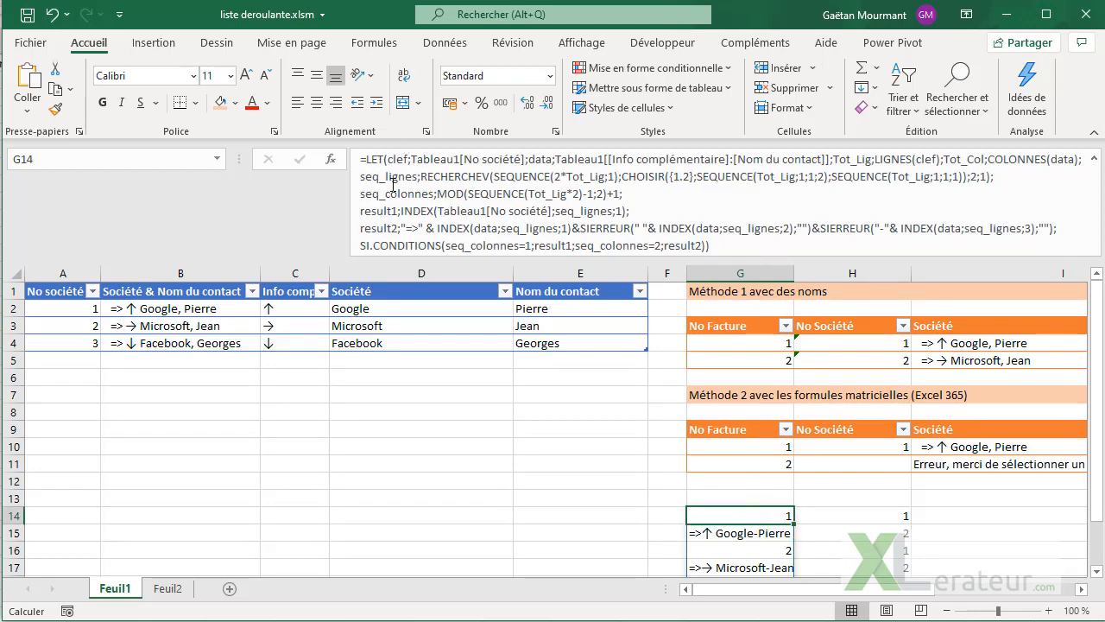
pyautogui.click(729, 248)
pyautogui.press('Escape')
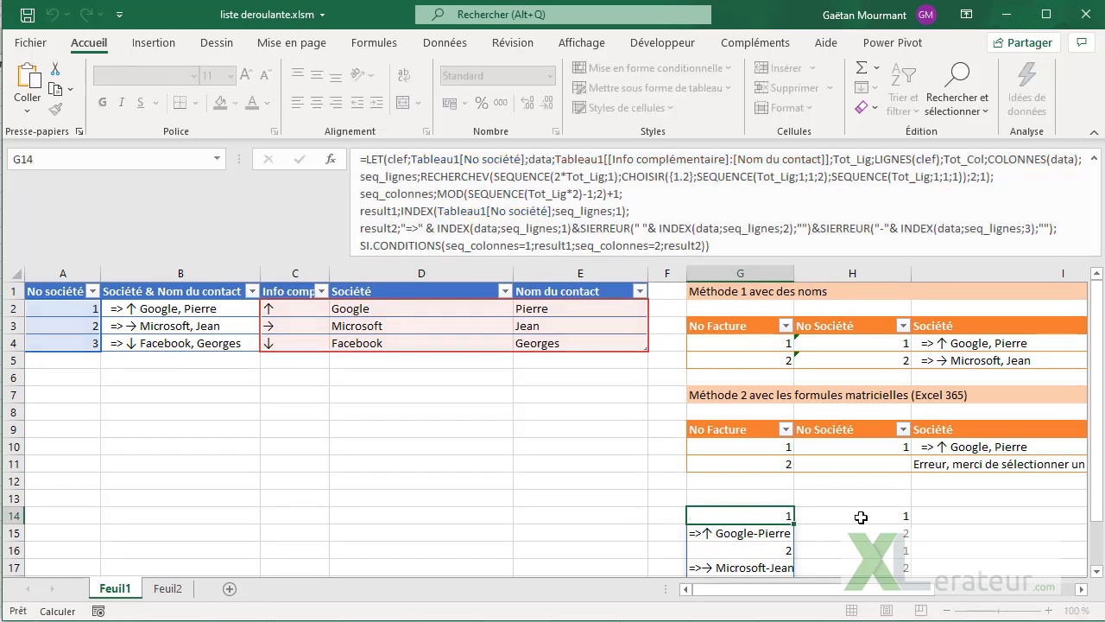
pyautogui.click(887, 516)
pyautogui.moveTo(451, 224); pyautogui.dragTo(164, 89)
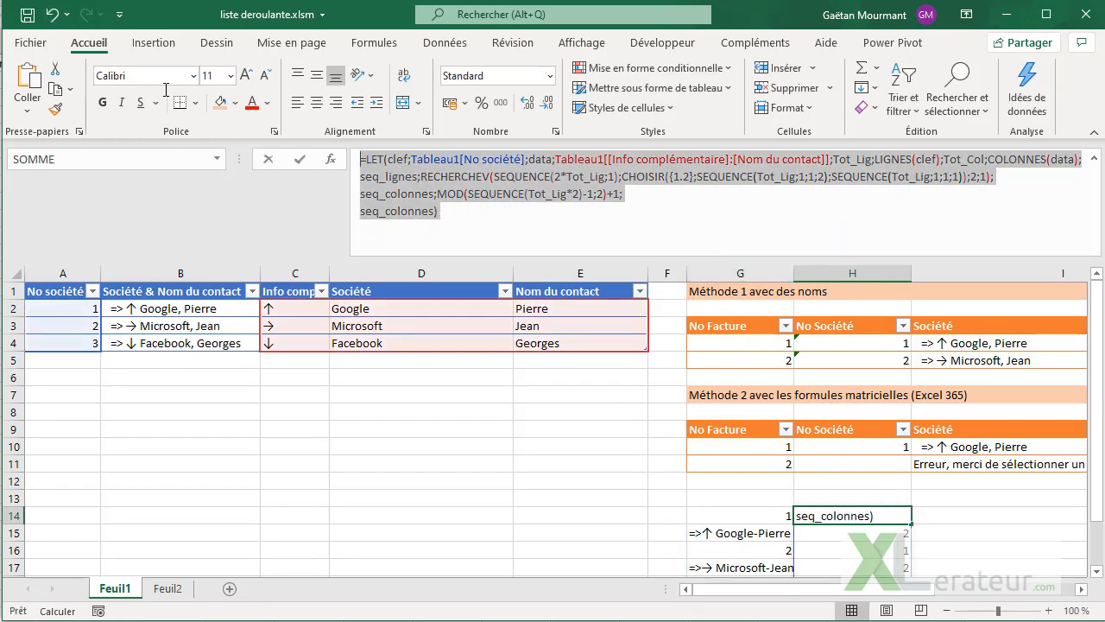
pyautogui.write('=LET(clef;Tableau1[No société];data;Tableau1[[Info complémentaire]:[Nom du contact]];Tot_Lig;LIGNES(clef);Tot_Col;COLONNES(data); seq_lignes;RECHERCHEV(SEQUENCE(2*Tot_Lig;1);CHOISIR({1.2};SEQUENCE(Tot_Lig;1;1;2);SEQUENCE(Tot_Lig;1;1;1));2;1); seq_colonnes;MOD(SEQUENCE(Tot_Lig*2)-1;2)+1; result1;INDEX(Tableau1[No société];seq_lignes;1); result2;"=>" & INDEX(data;seq_lignes;1)&SIERREUR(" "& INDEX(data;seq_lignes;2);"")&SIERREUR("-"& INDEX(data;seq_lignes;3);""); SI.CONDITIONS(seq_colonnes=1;result1;seq_colonnes=2;result2))')
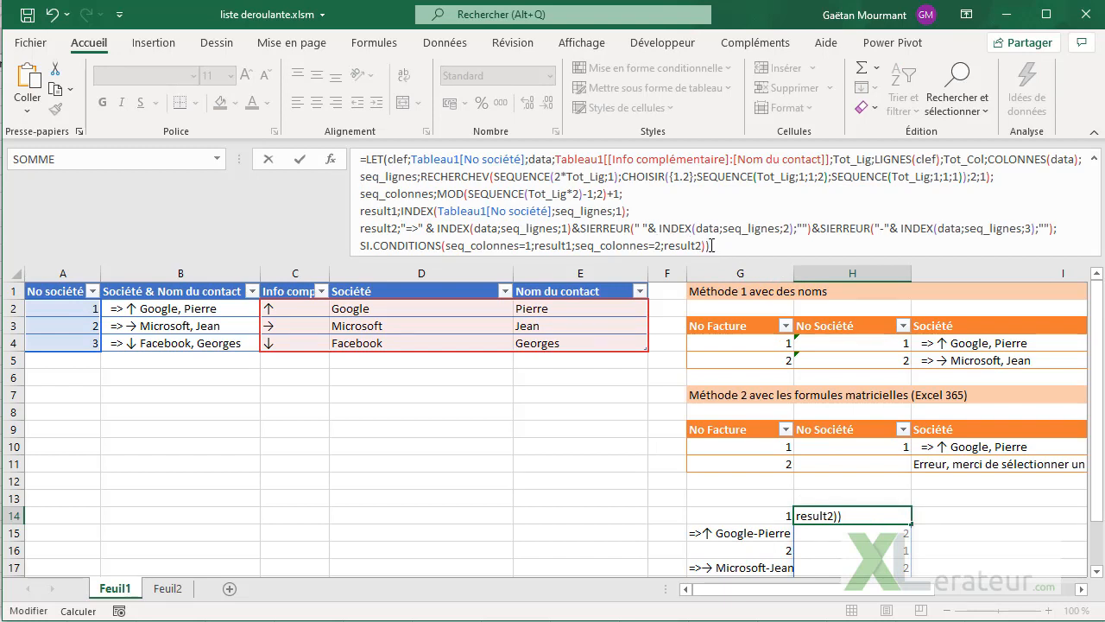
pyautogui.doubleClick(669, 246)
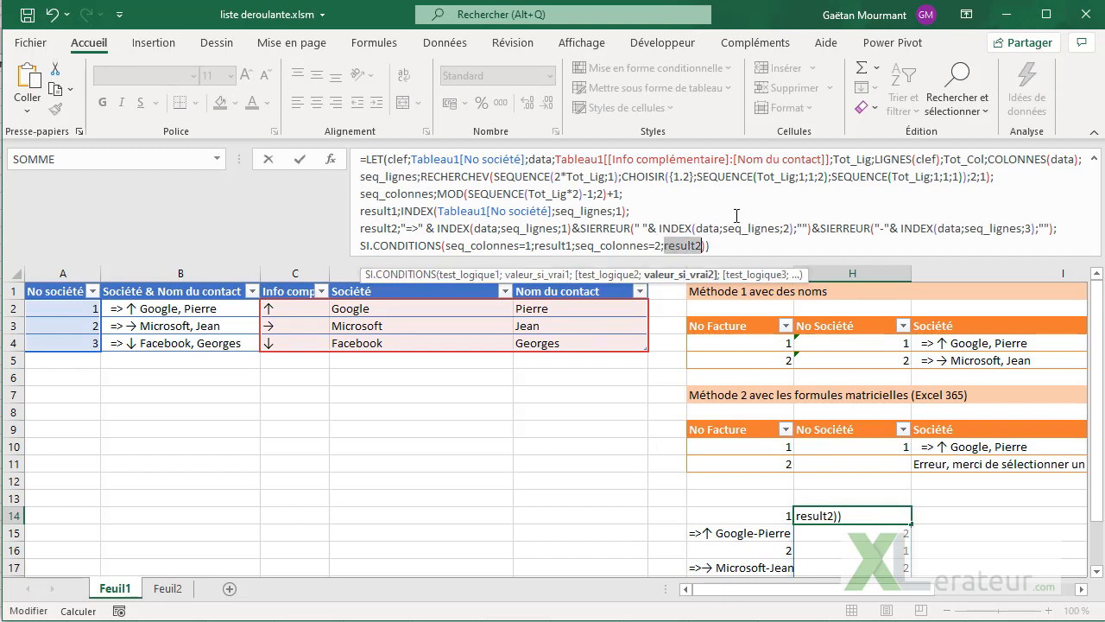
pyautogui.press('Return')
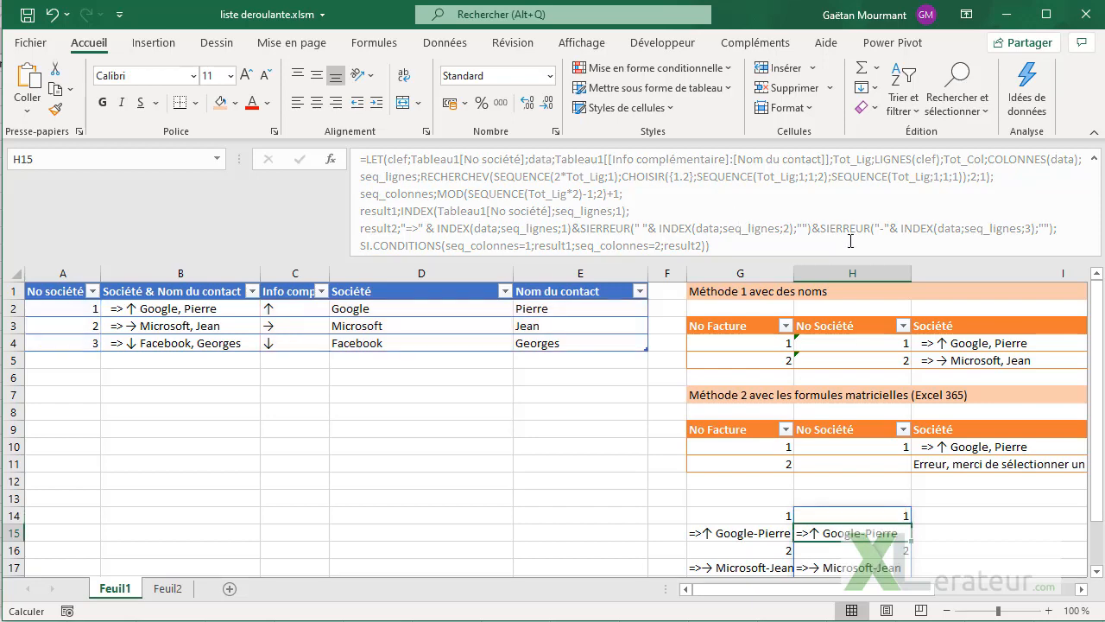
# - Change result2 to result1 as the last value of SI.CONDITIONS in H14 and examine the spilled list
pyautogui.click(894, 517)
pyautogui.click(699, 246)
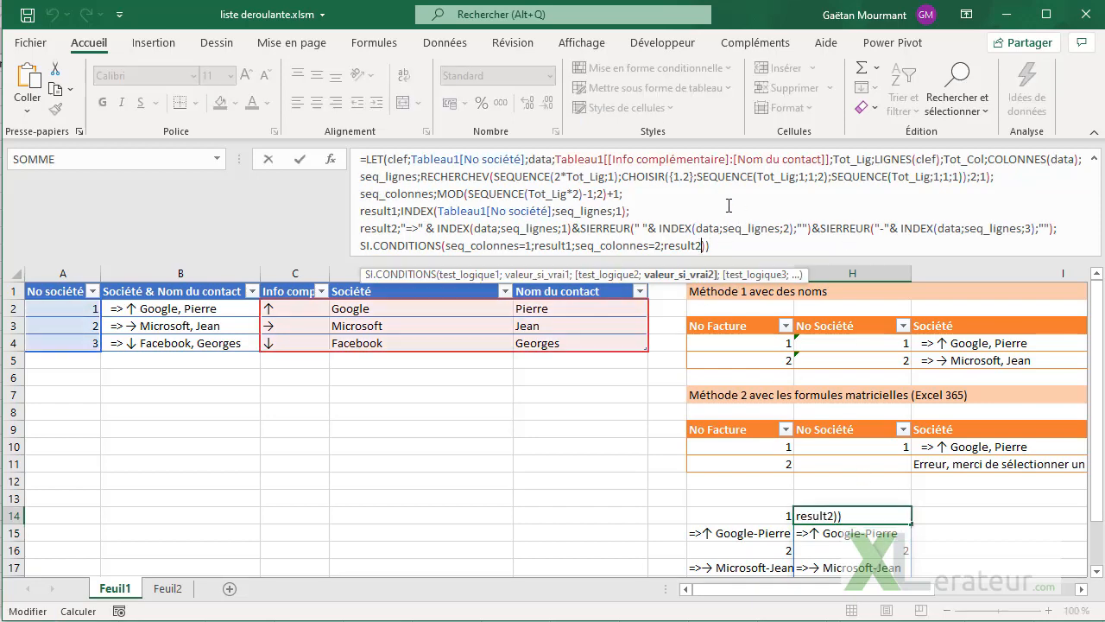
pyautogui.press('BackSpace')
pyautogui.write('1')
pyautogui.press('Return')
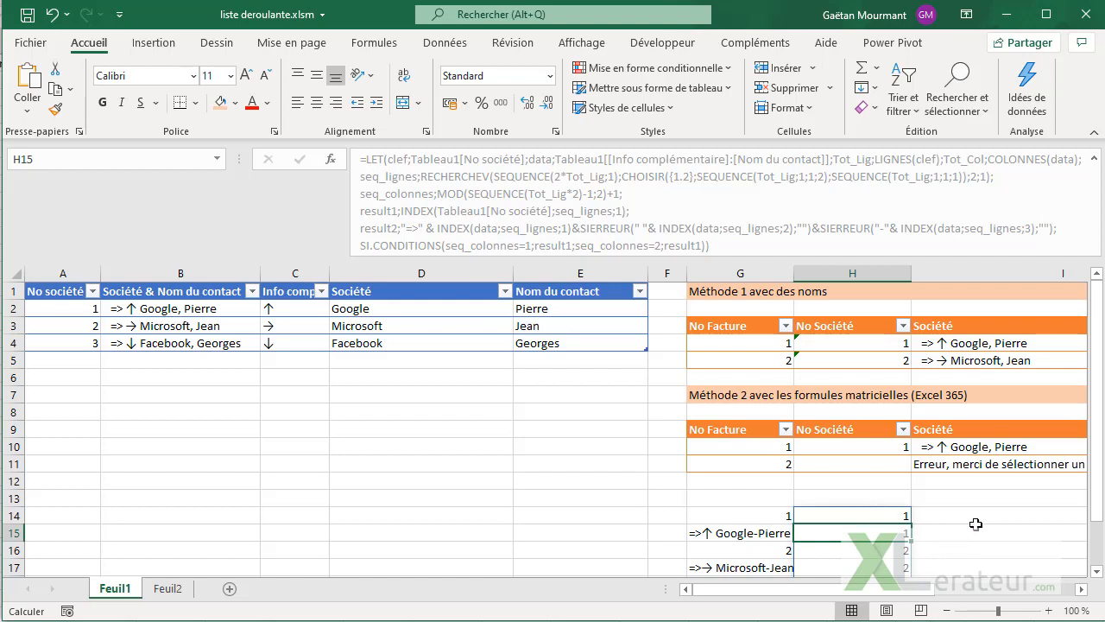
pyautogui.scroll(-1, 974, 525)
pyautogui.click(878, 462)
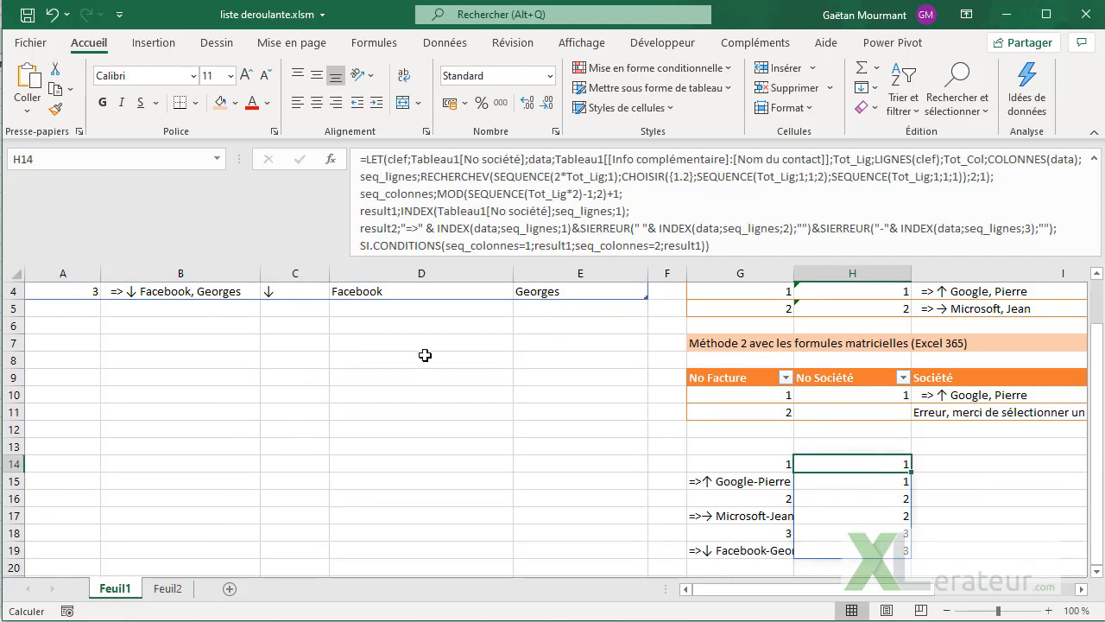
pyautogui.scroll(1, 256, 433)
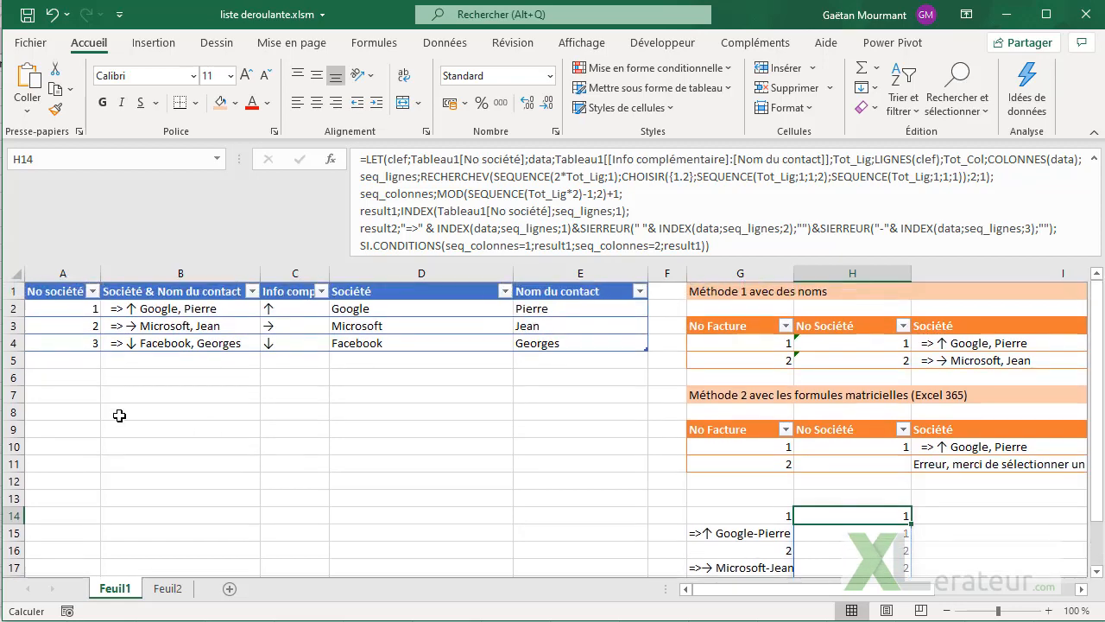
# - Set the Facebook record's No société in A4 to 99 and compare the lists in columns G and H
pyautogui.click(54, 343)
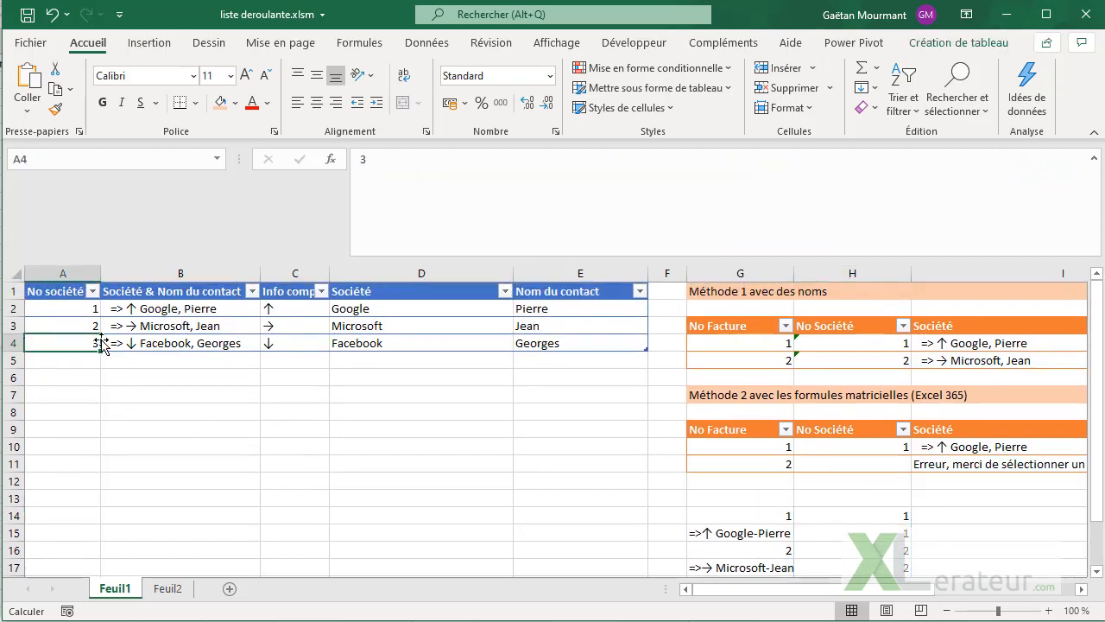
pyautogui.write('99')
pyautogui.press('Return')
pyautogui.scroll(-1, 1078, 419)
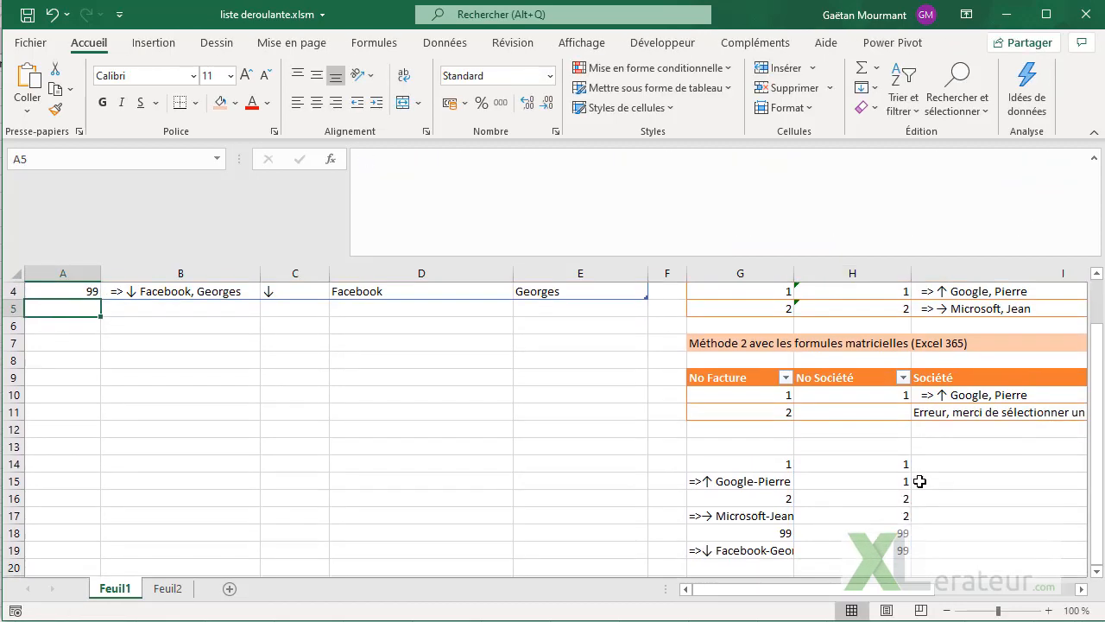
pyautogui.click(777, 466)
pyautogui.click(775, 497)
pyautogui.click(775, 533)
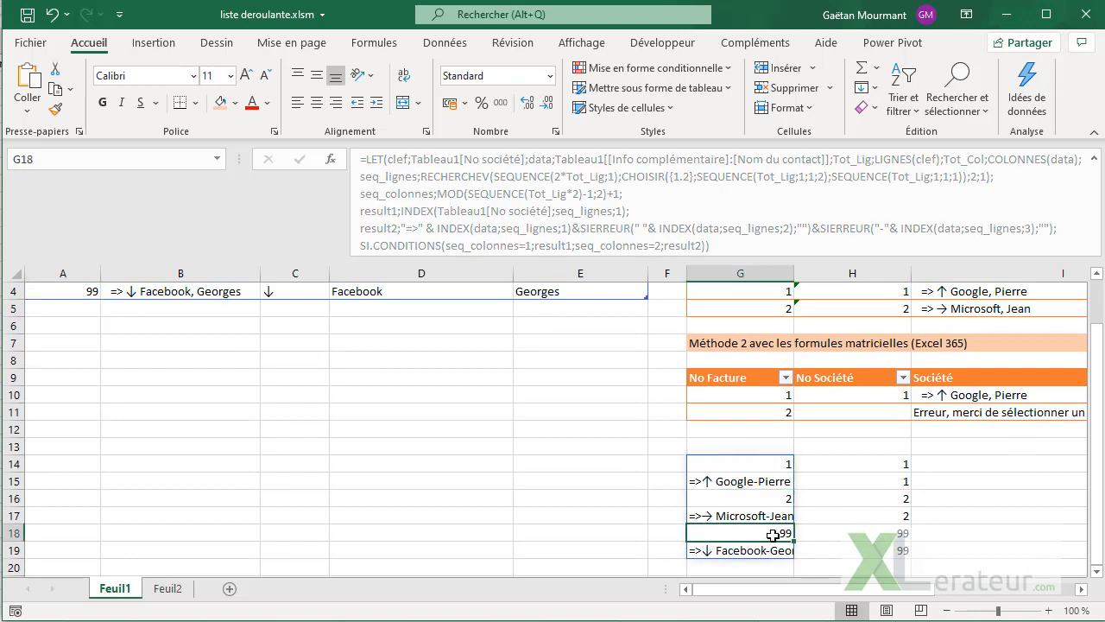
pyautogui.moveTo(848, 465); pyautogui.dragTo(844, 550)
# - Enlarge the formula bar and set the last SI.CONDITIONS value in H14 to result2
pyautogui.click(868, 464)
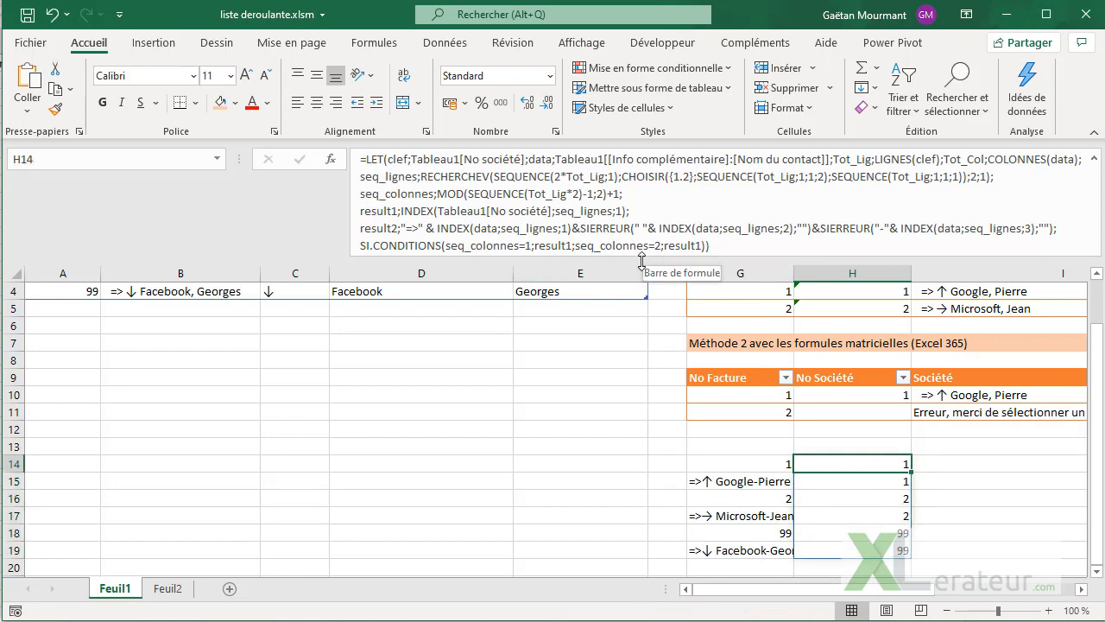
pyautogui.moveTo(641, 261)
pyautogui.mouseDown()
pyautogui.moveTo(631, 288)
pyautogui.moveTo(630, 278)
pyautogui.mouseUp()
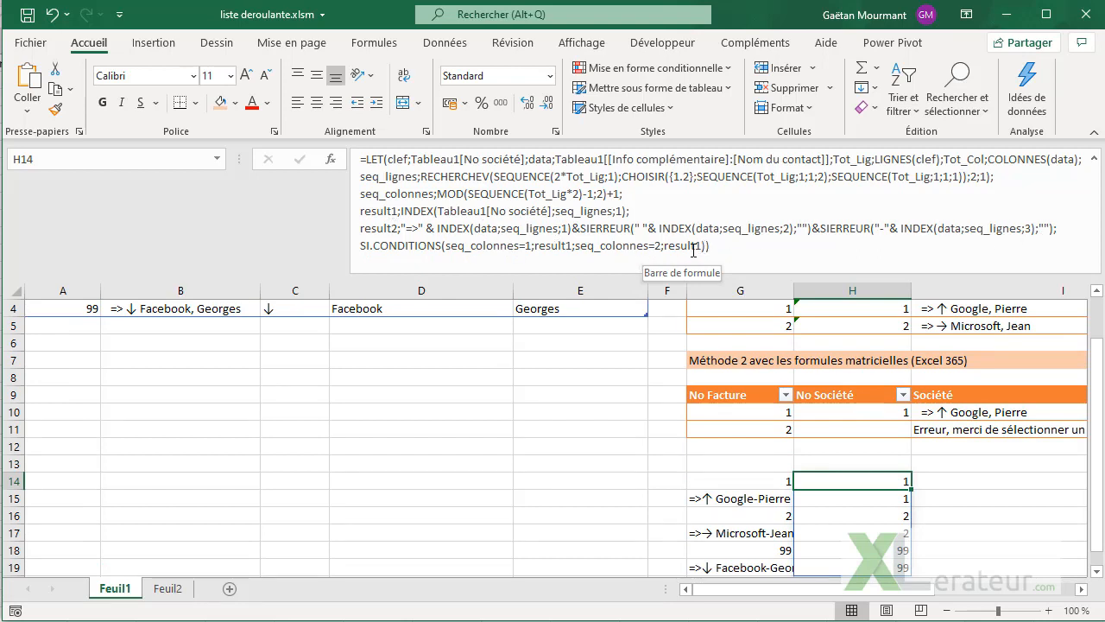
pyautogui.click(697, 249)
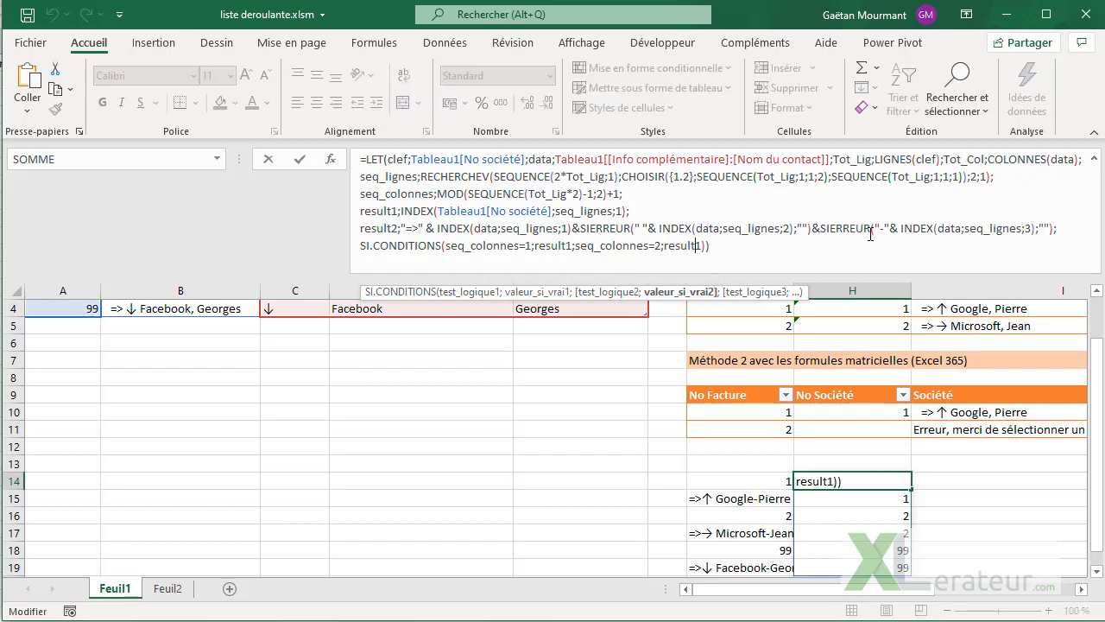
pyautogui.press('BackSpace')
pyautogui.write('2')
pyautogui.hotkey('ctrl', 'Return')
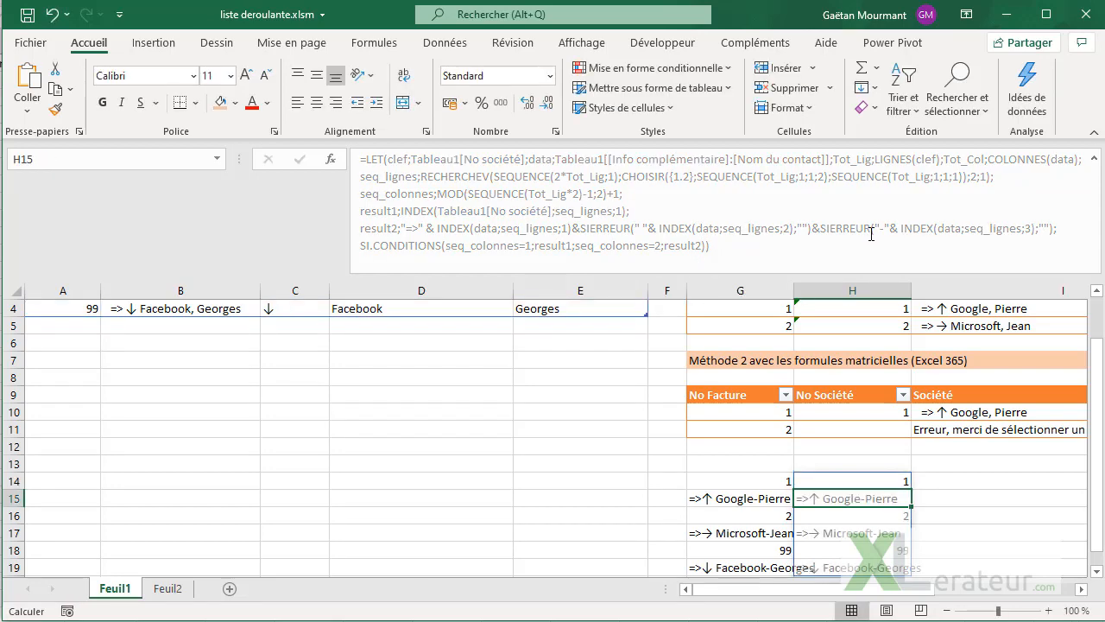
# - Add ;result2 after the SI.CONDITIONS expression, before the closing parenthesis of the LET formula in H14
pyautogui.click(709, 245)
pyautogui.press('Left')
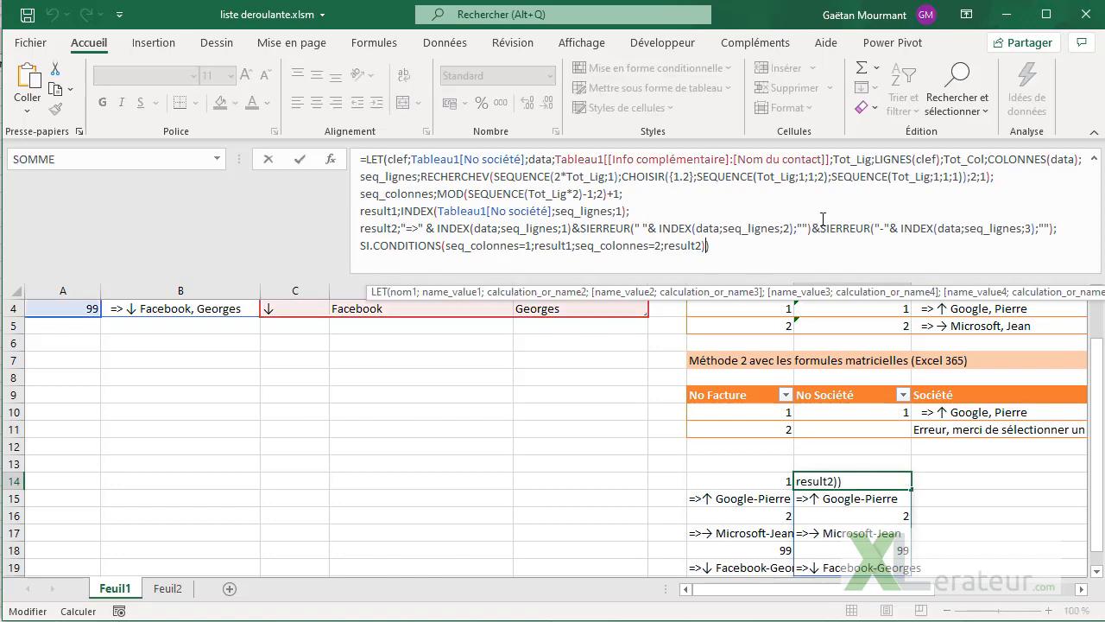
pyautogui.write(';resul')
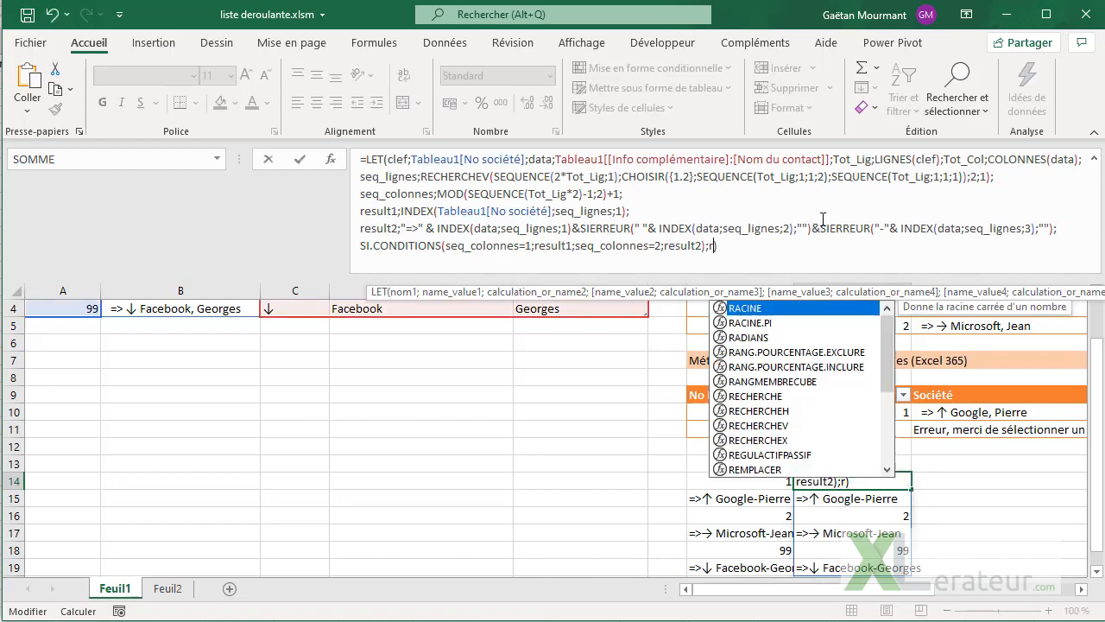
pyautogui.write('t2')
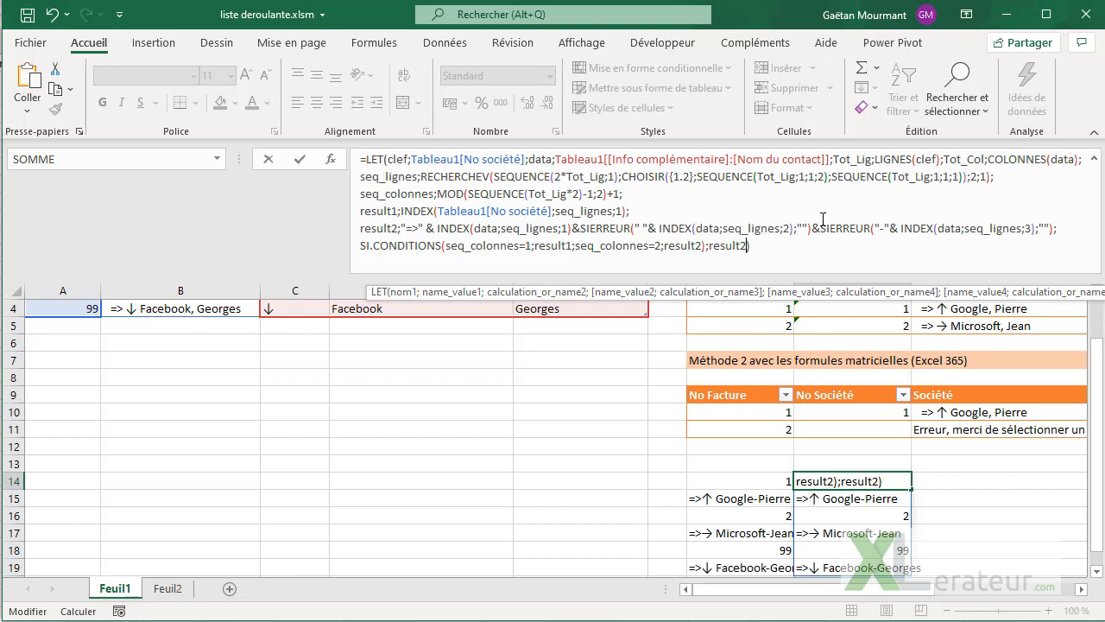
pyautogui.press('Return')
pyautogui.press('Return')
# - Try an extra closing parenthesis after the SI.CONDITIONS expression in H14 and remove it again
pyautogui.click(765, 249)
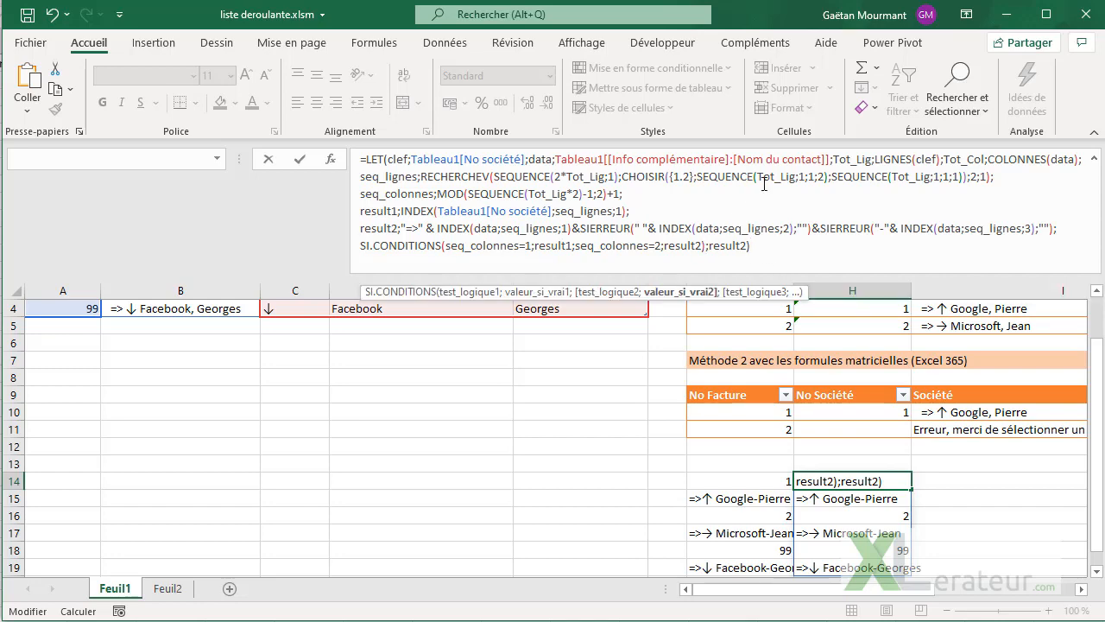
pyautogui.write(')')
pyautogui.press('Return')
pyautogui.press('Return')
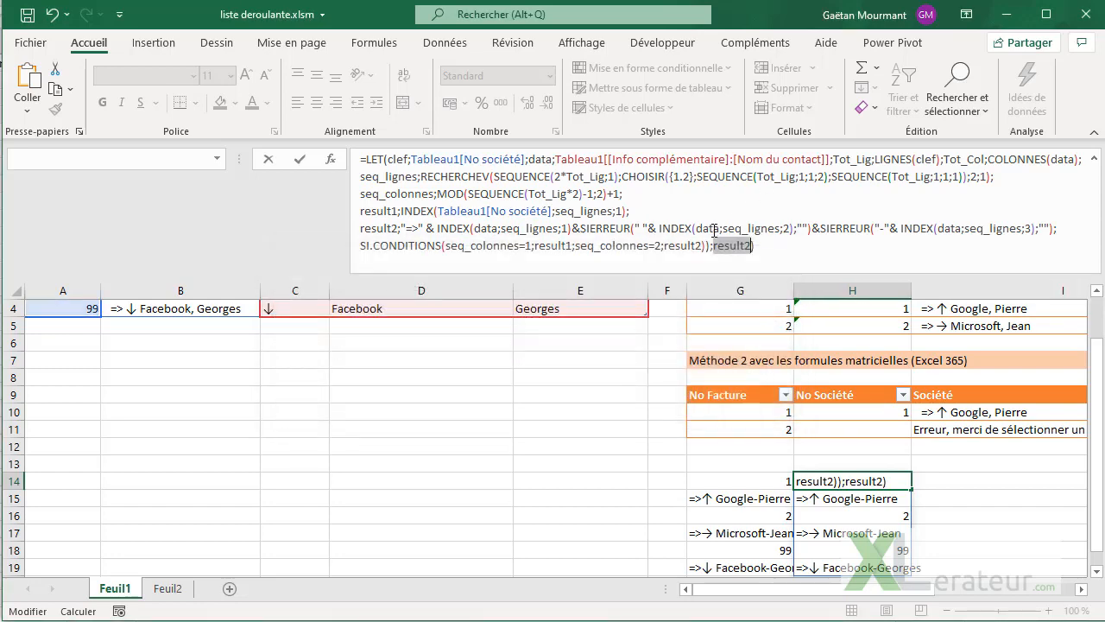
pyautogui.press('Left')
pyautogui.press('Left')
pyautogui.press('Left')
pyautogui.press('Delete')
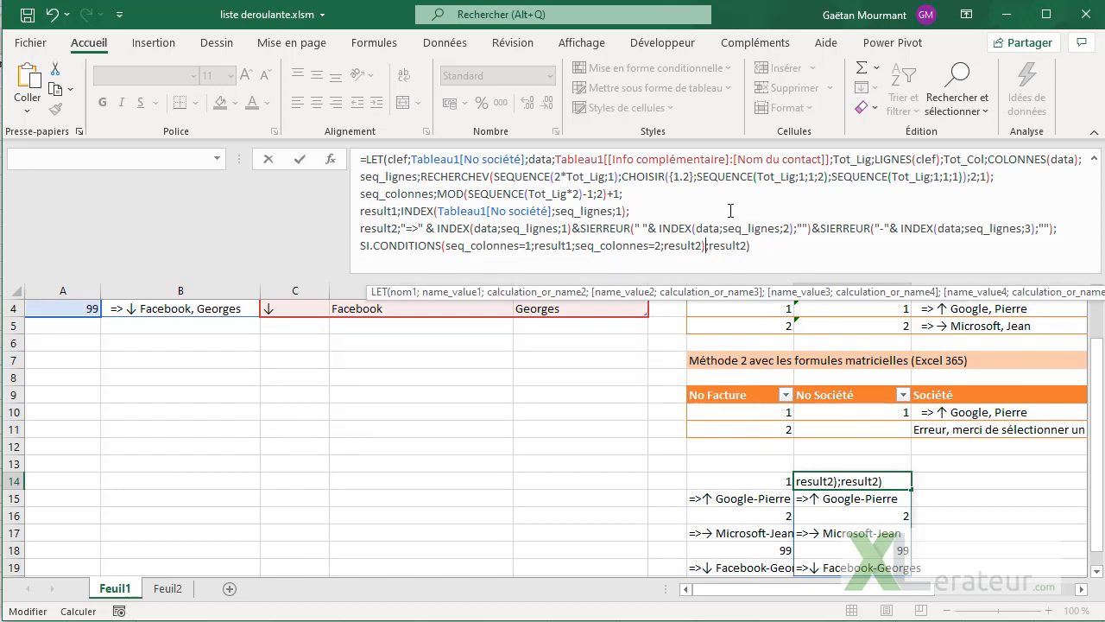
pyautogui.press('Return')
pyautogui.press('Return')
# - Delete the SI.CONDITIONS expression and its semicolon from the last line so the H14 formula returns only result2
pyautogui.press('Home')
pyautogui.hotkey('shift', 'End')
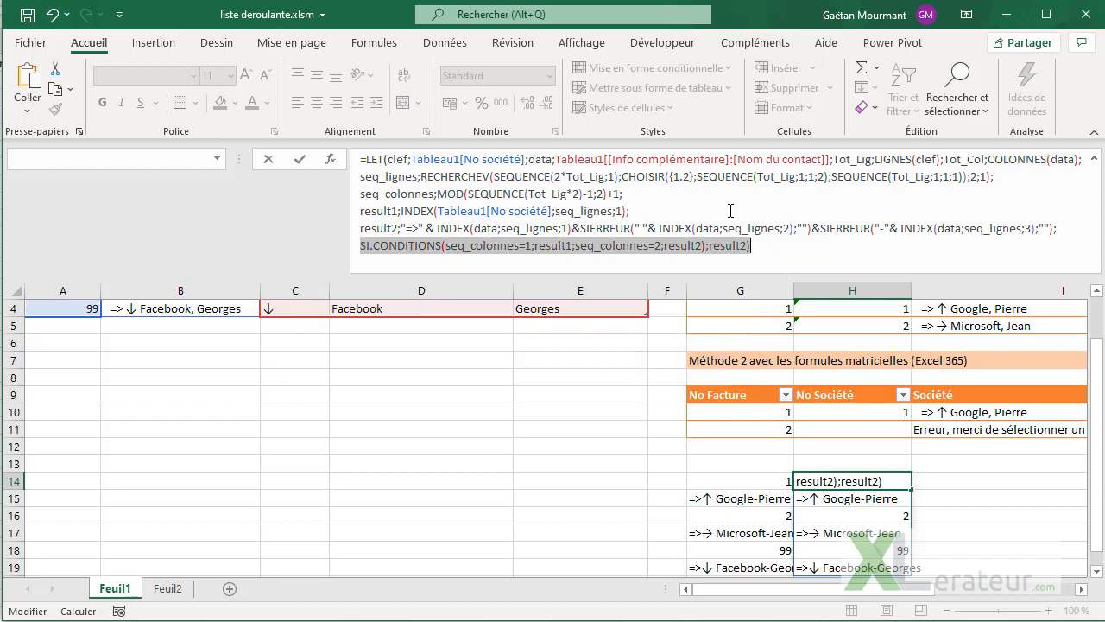
pyautogui.hotkey('shift', 'Left')
pyautogui.hotkey('shift', 'Left')
pyautogui.hotkey('shift', 'Left')
pyautogui.hotkey('shift', 'Left')
pyautogui.hotkey('shift', 'Left')
pyautogui.hotkey('shift', 'Left')
pyautogui.press('BackSpace')
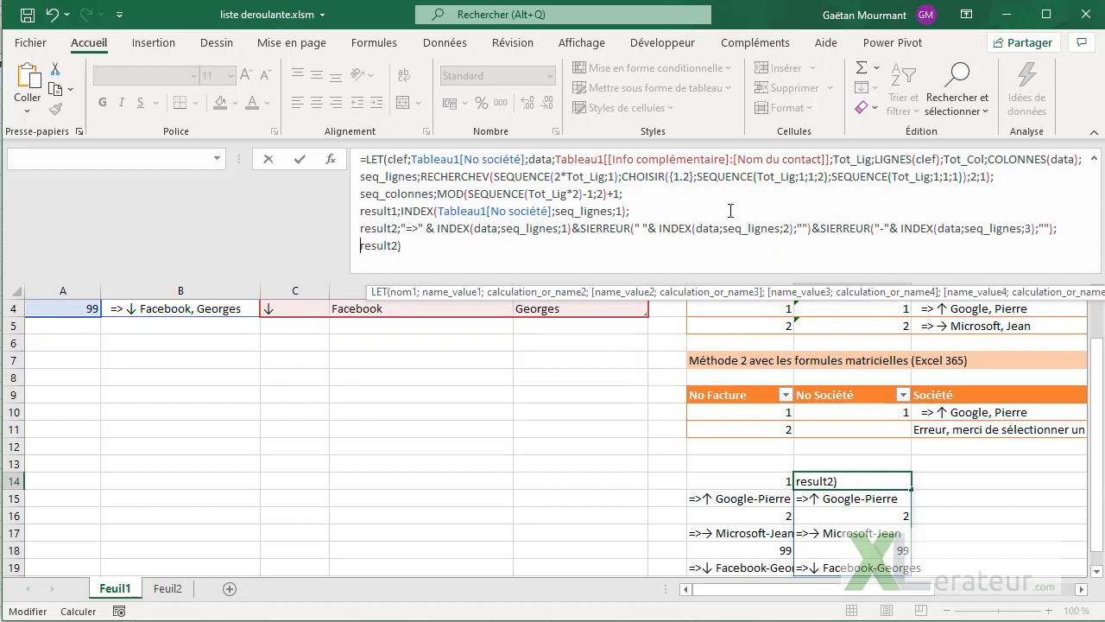
pyautogui.press('Return')
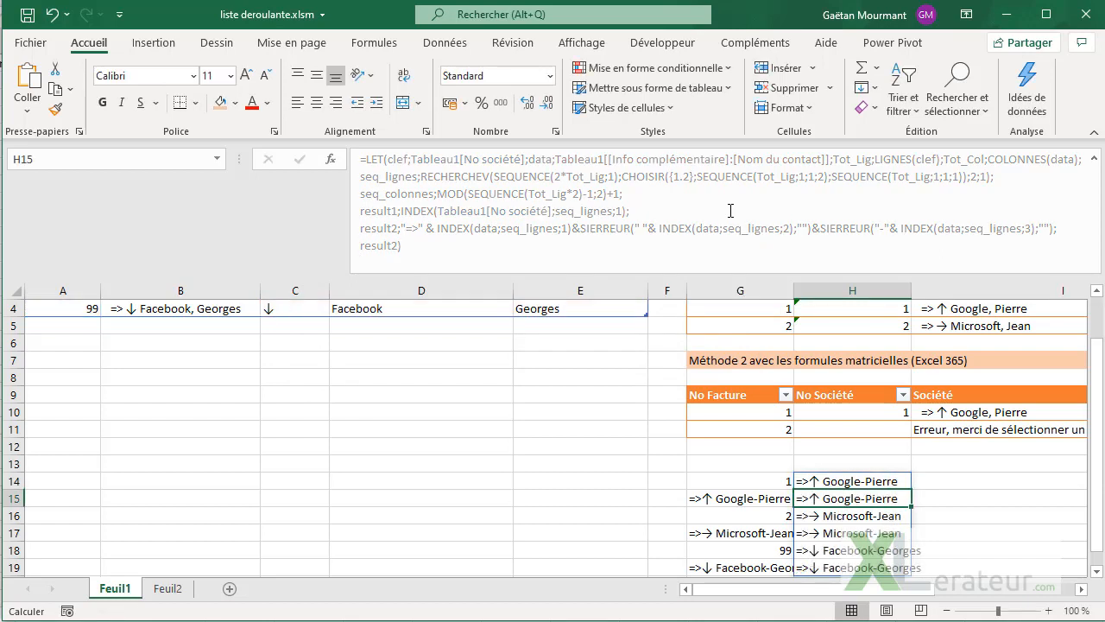
# - Compare the text list spilled from H14 with the Google record's cells C2:E2 in the source table
pyautogui.press('Up')
pyautogui.scroll(1, 748, 376)
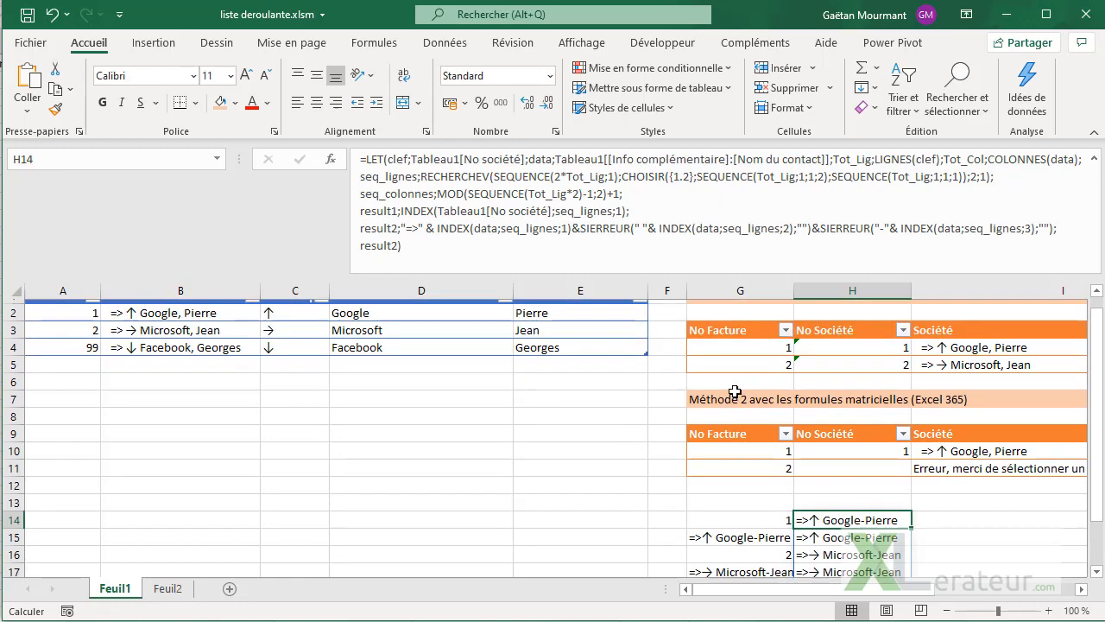
pyautogui.moveTo(296, 328); pyautogui.dragTo(552, 324)
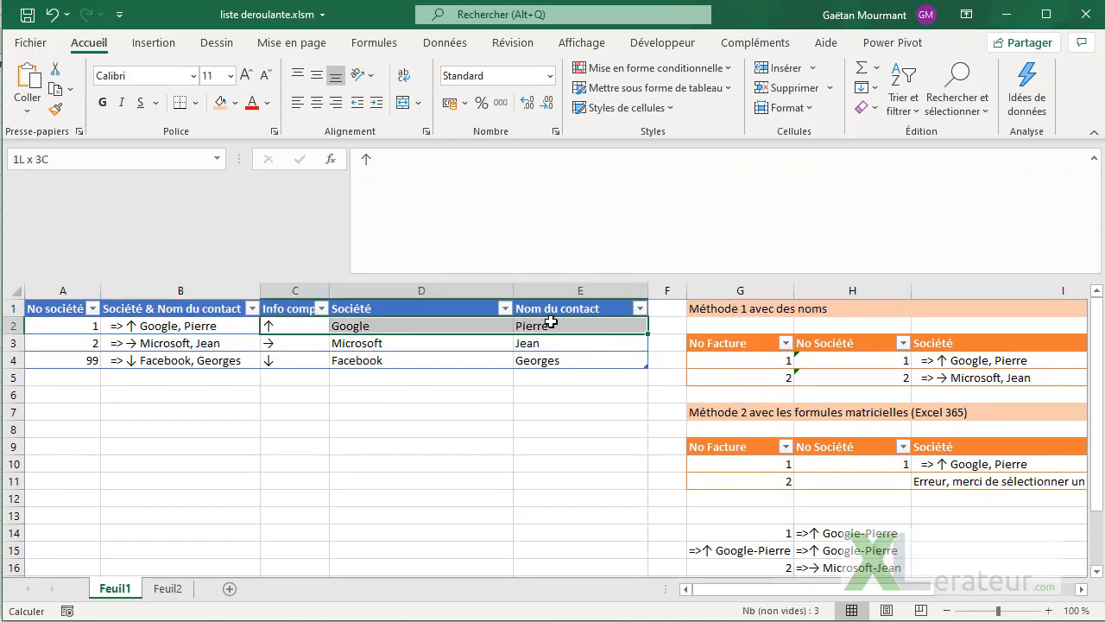
# - Examine the result2 line of the H14 formula: the SIERREUR wrappers, the INDEX column numbers and the empty-text fallback
pyautogui.click(849, 536)
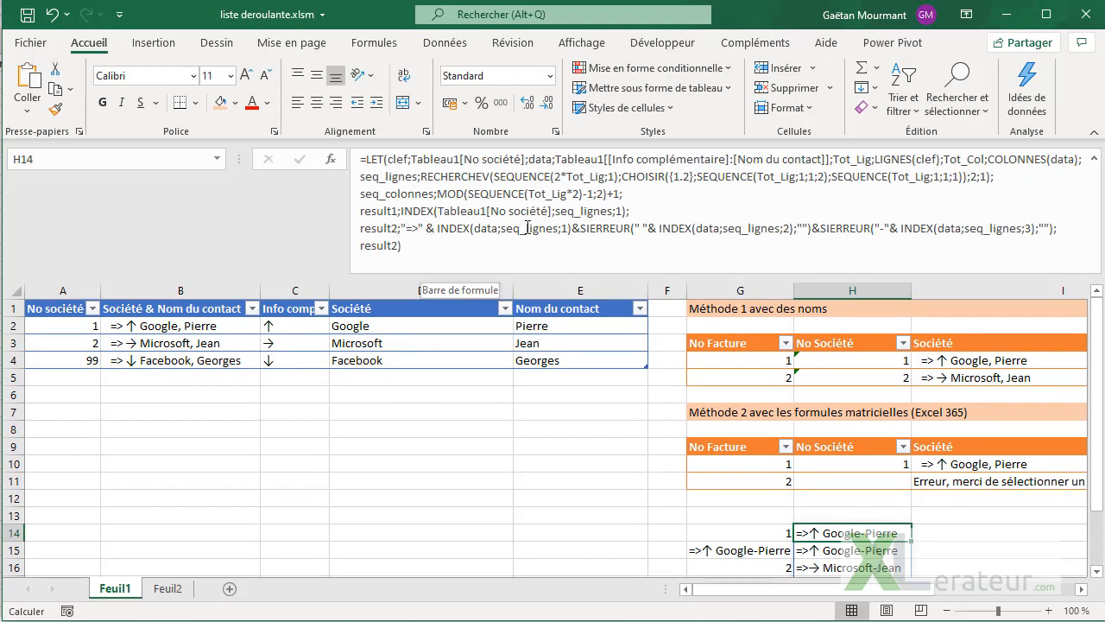
pyautogui.doubleClick(587, 229)
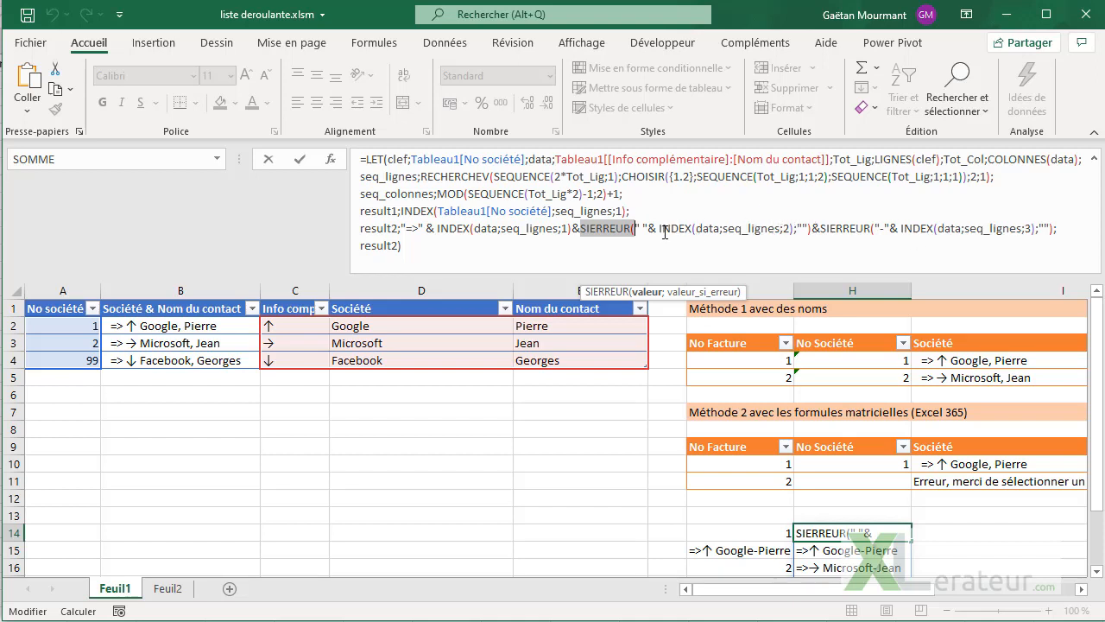
pyautogui.doubleClick(786, 228)
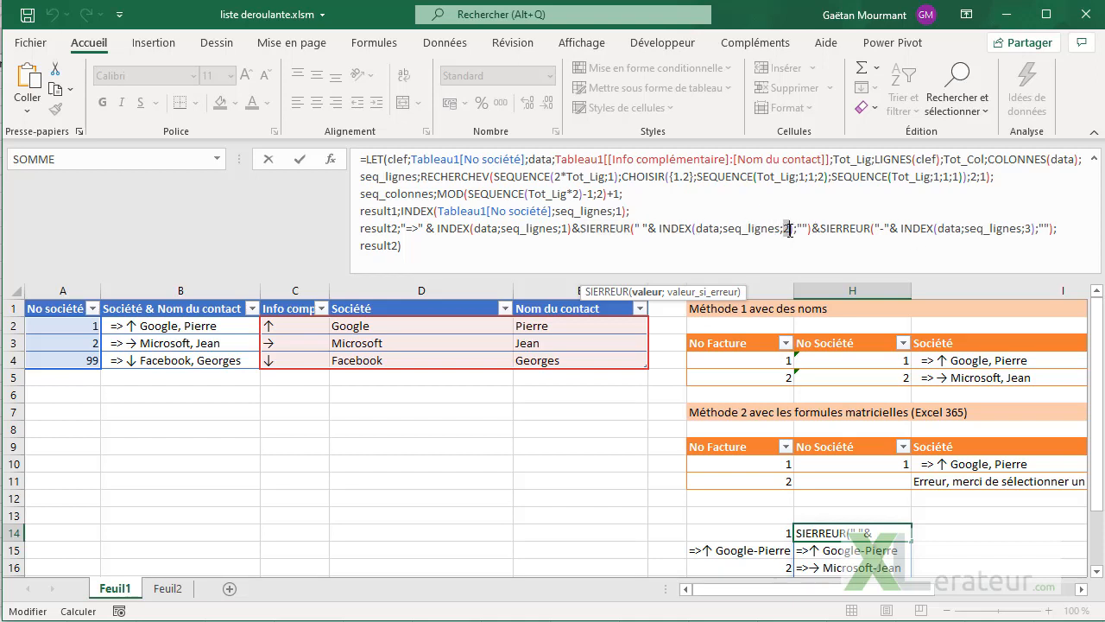
pyautogui.doubleClick(1027, 228)
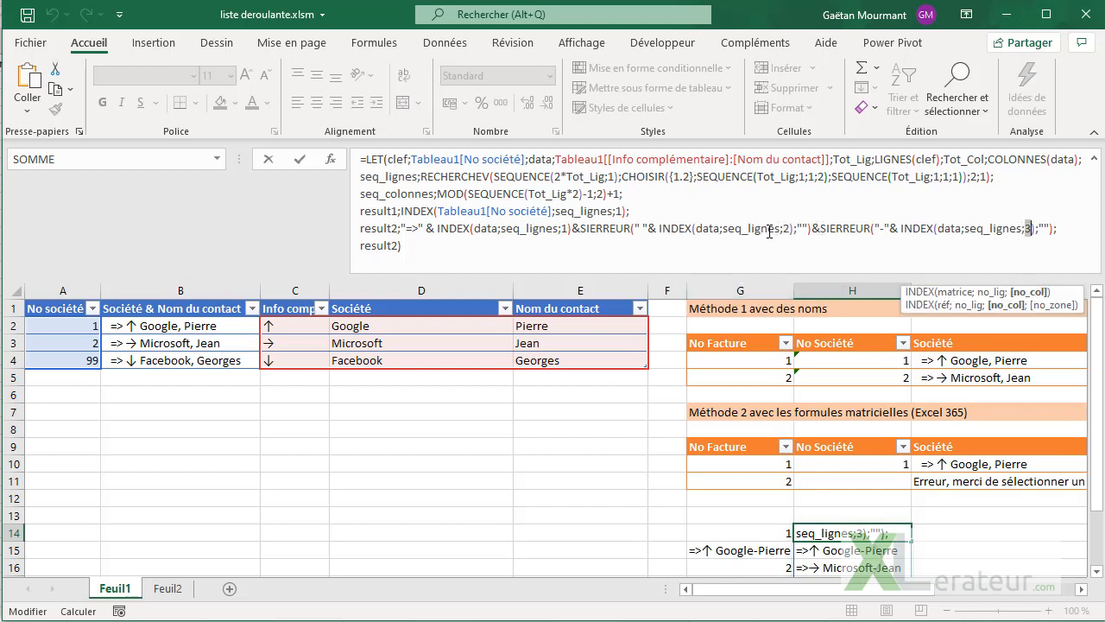
pyautogui.doubleClick(769, 230)
pyautogui.tripleClick(999, 230)
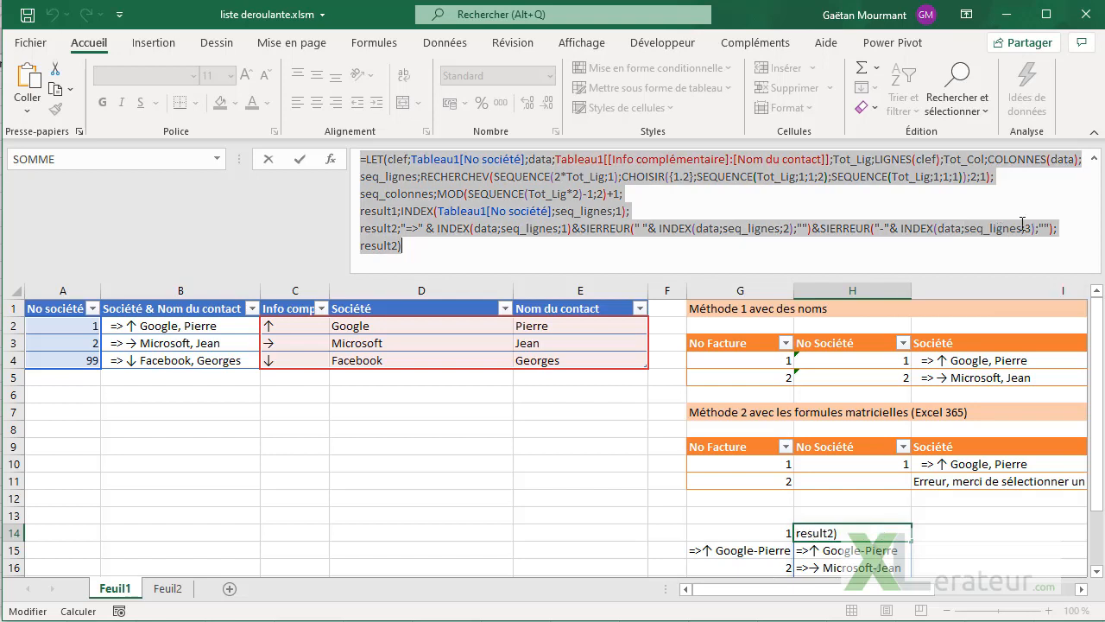
pyautogui.click(1022, 227)
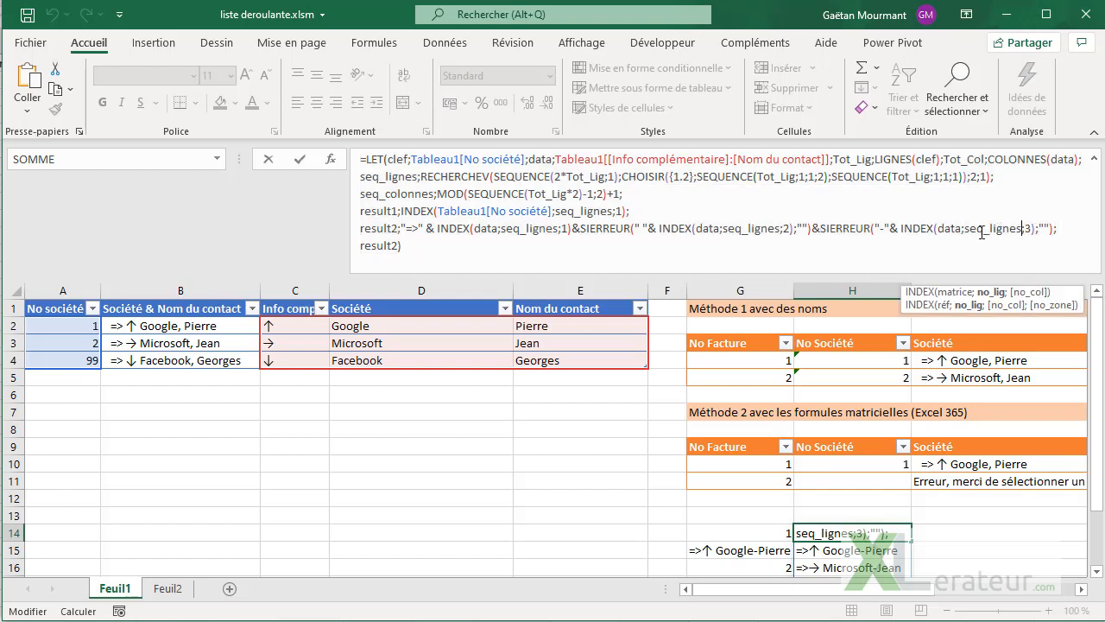
pyautogui.doubleClick(1043, 228)
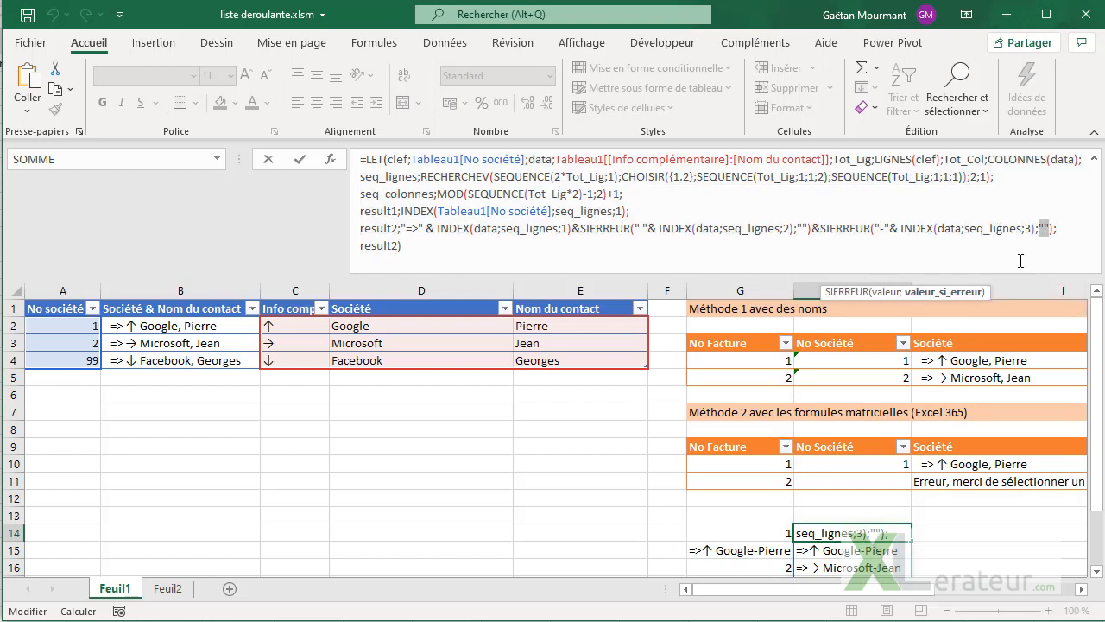
pyautogui.press('Return')
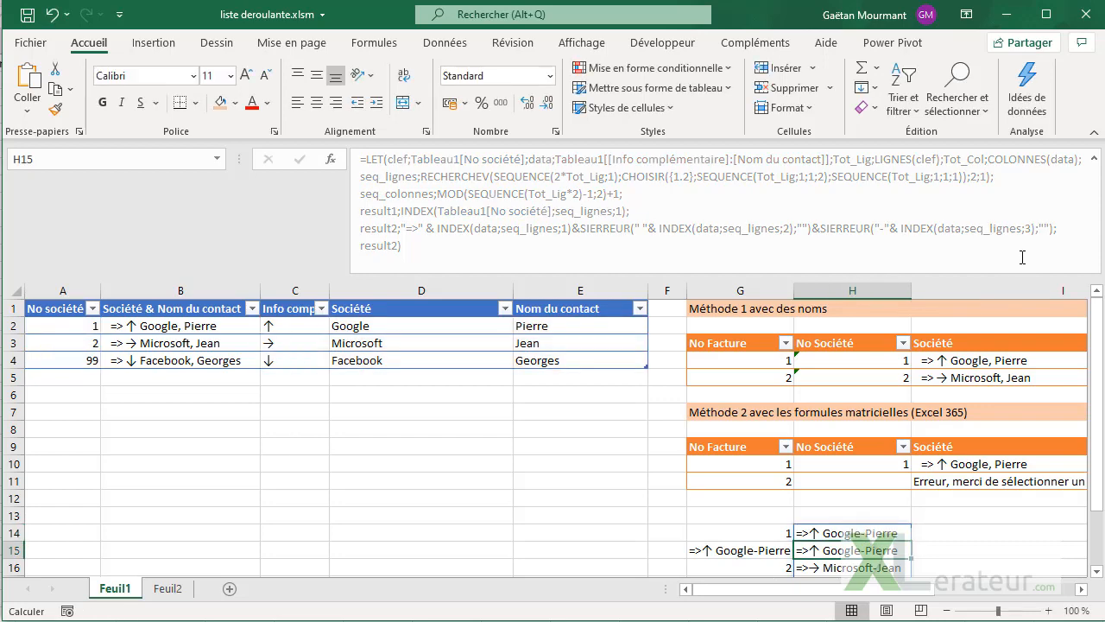
# - Copy the full LET formula text from H14 into I14 so that I14 also returns result2
pyautogui.scroll(-2, 803, 544)
pyautogui.click(868, 429)
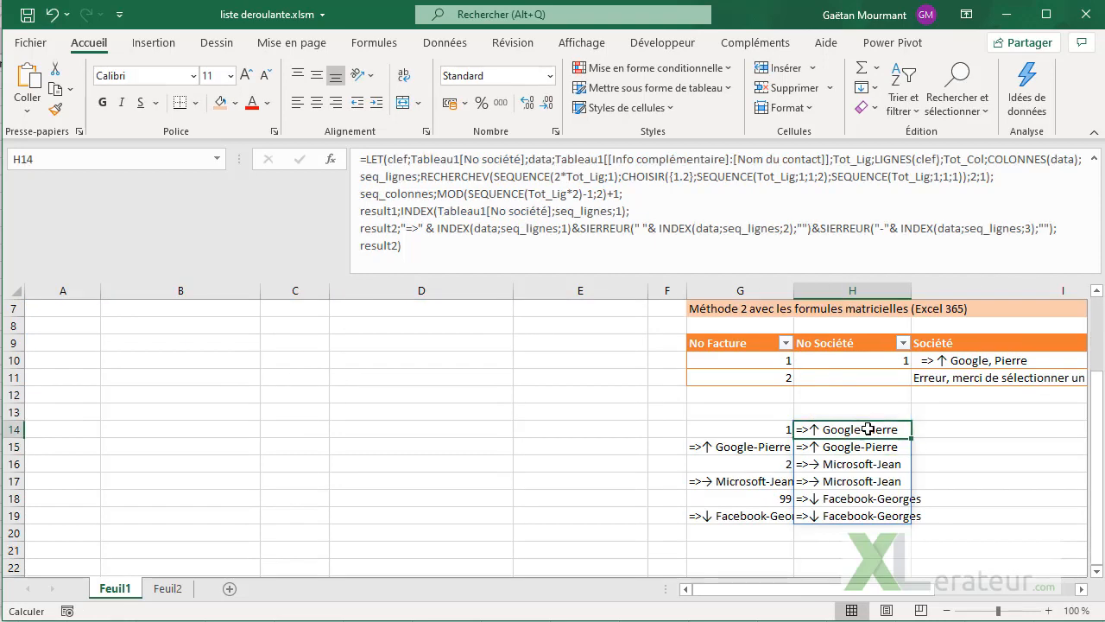
pyautogui.click(421, 248)
pyautogui.hotkey('ctrl', 'a')
pyautogui.hotkey('ctrl', 'c')
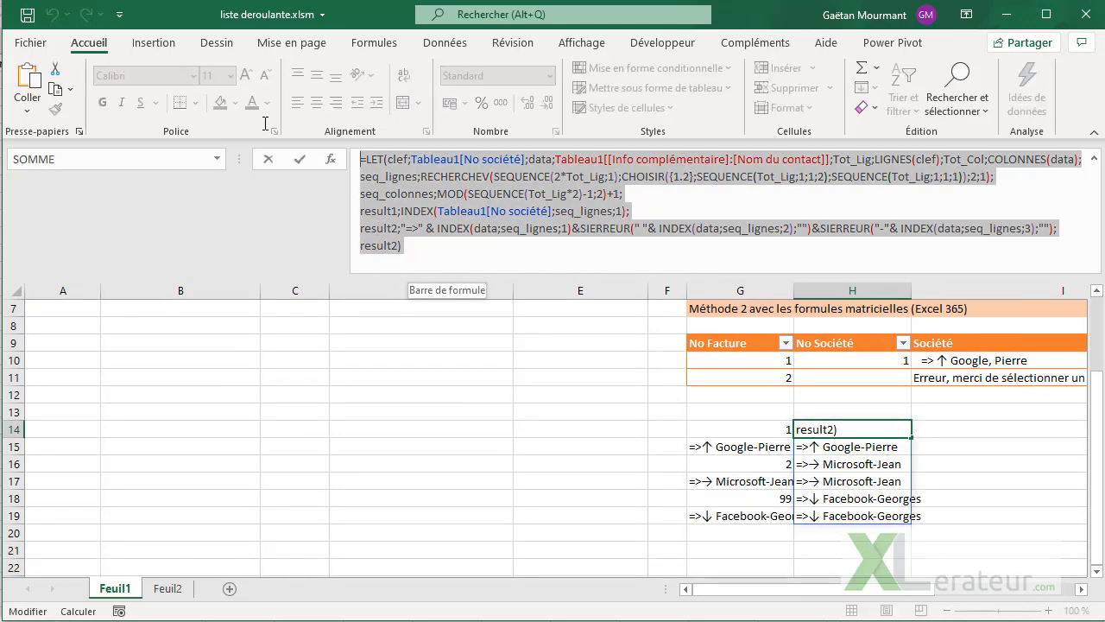
pyautogui.press('Escape')
pyautogui.click(994, 420)
pyautogui.click(479, 173)
pyautogui.hotkey('ctrl', 'v')
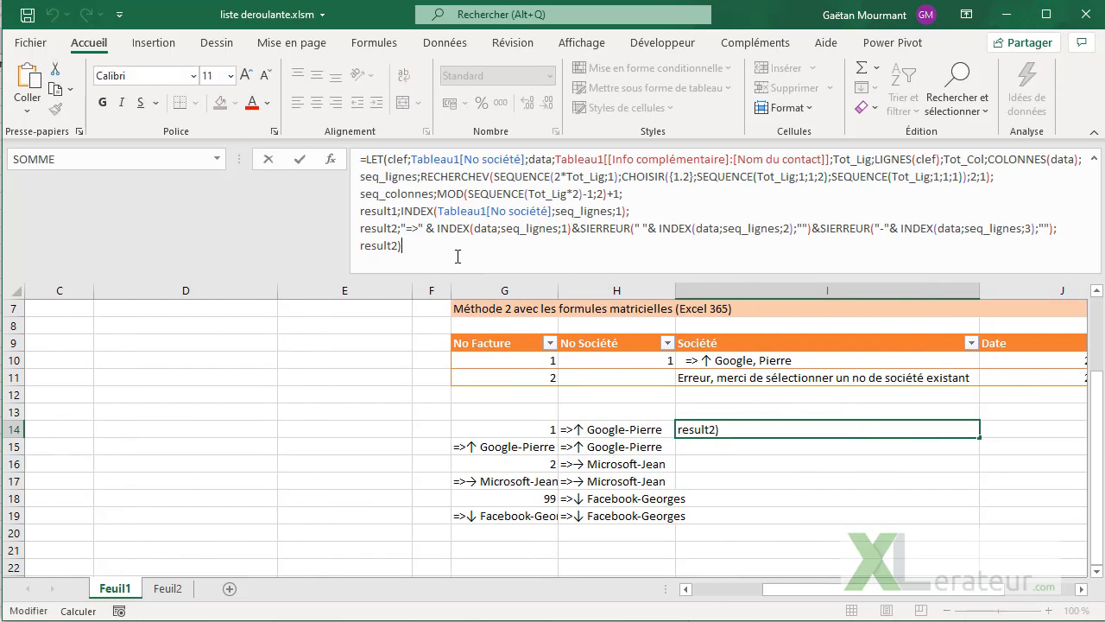
pyautogui.press('Return')
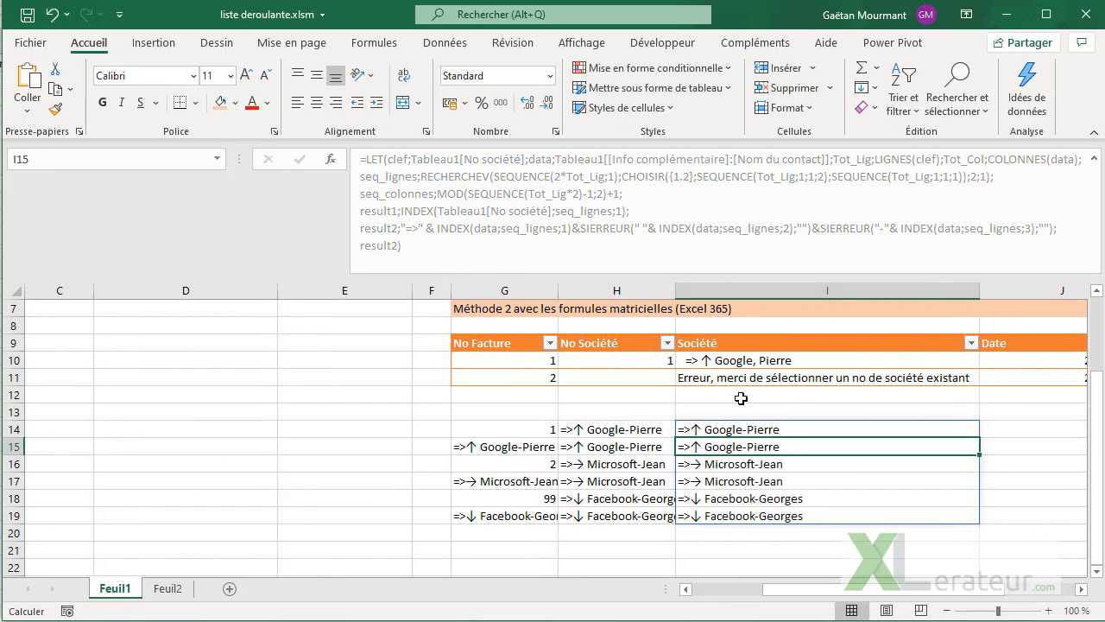
# - Change the final argument of the LET formula in H14 to result1
pyautogui.click(654, 435)
pyautogui.moveTo(390, 245); pyautogui.dragTo(398, 245)
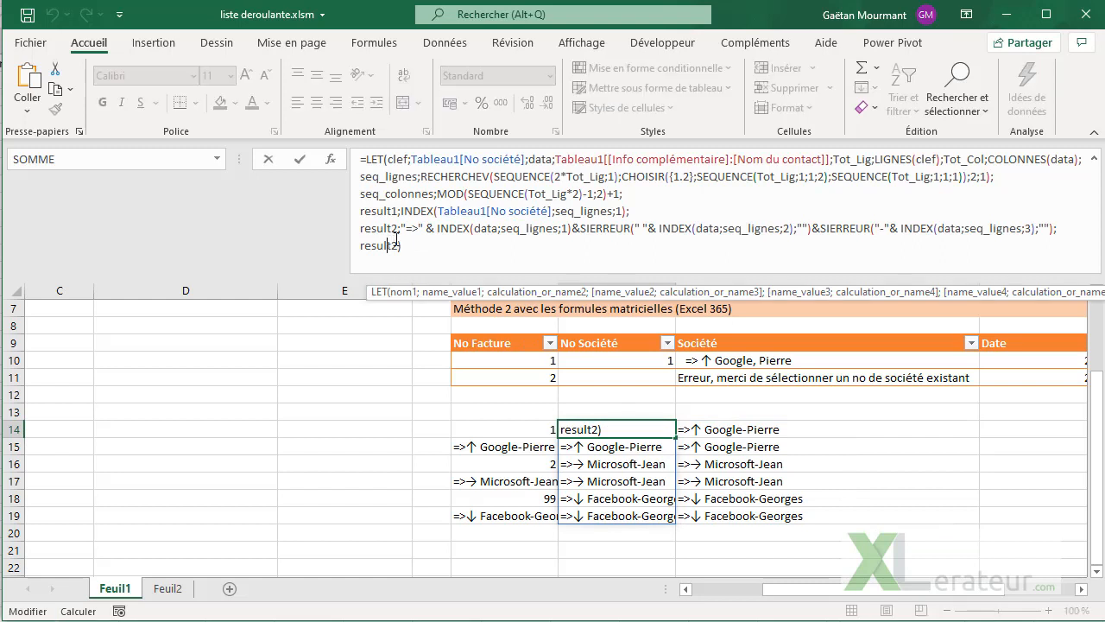
pyautogui.write('1')
pyautogui.press('Return')
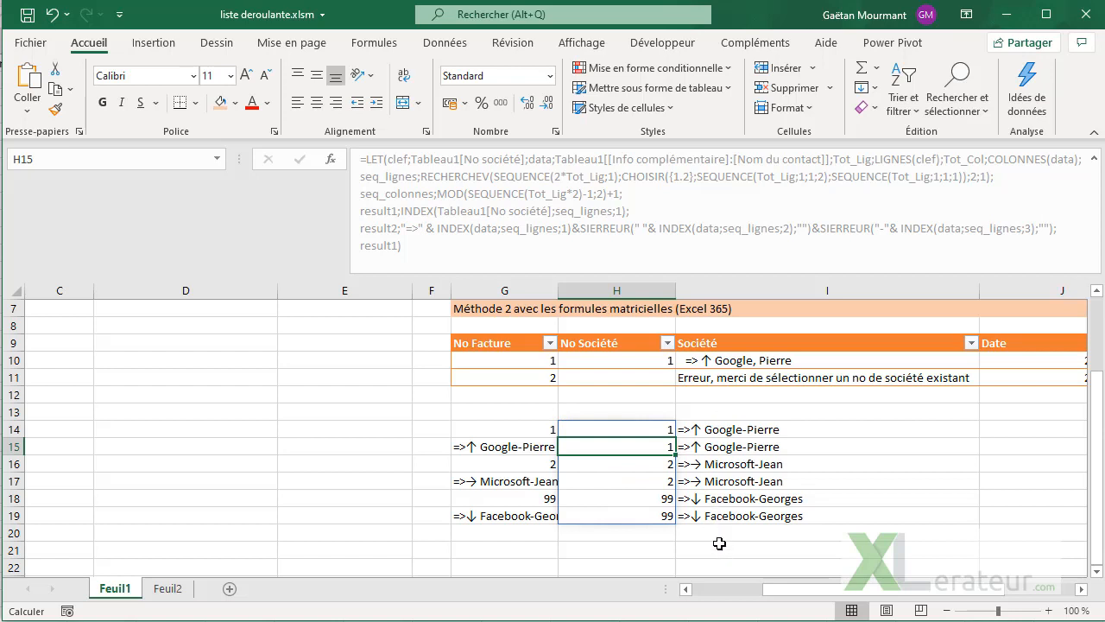
# - Compare the result1 list in column H with the result2 list in column I, alternating between them row by row
pyautogui.click(635, 425)
pyautogui.click(703, 445)
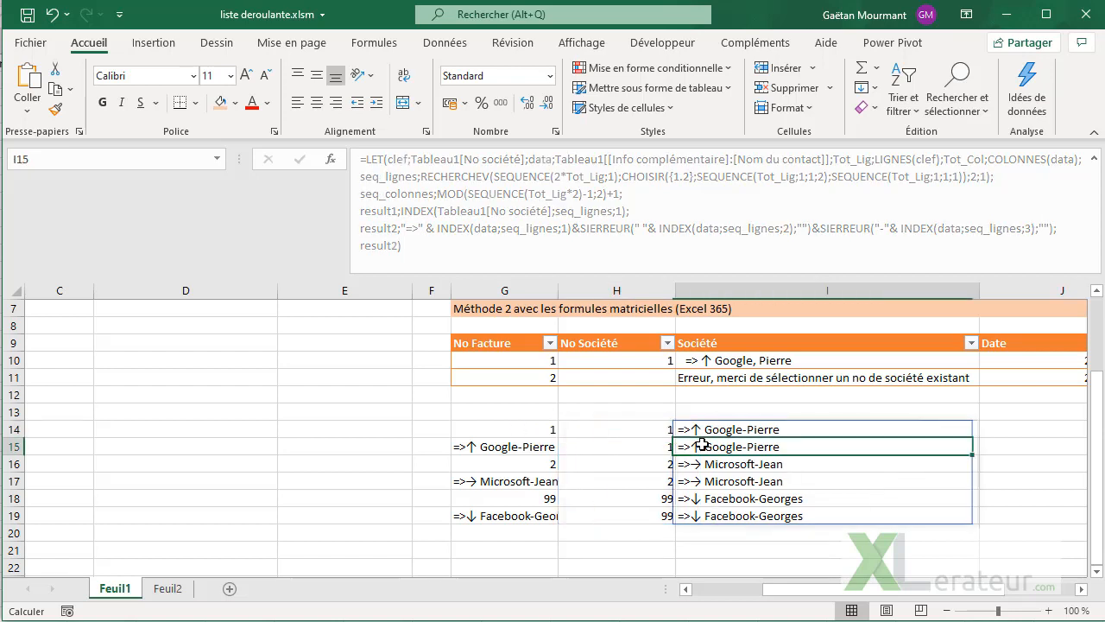
pyautogui.click(639, 464)
pyautogui.click(691, 481)
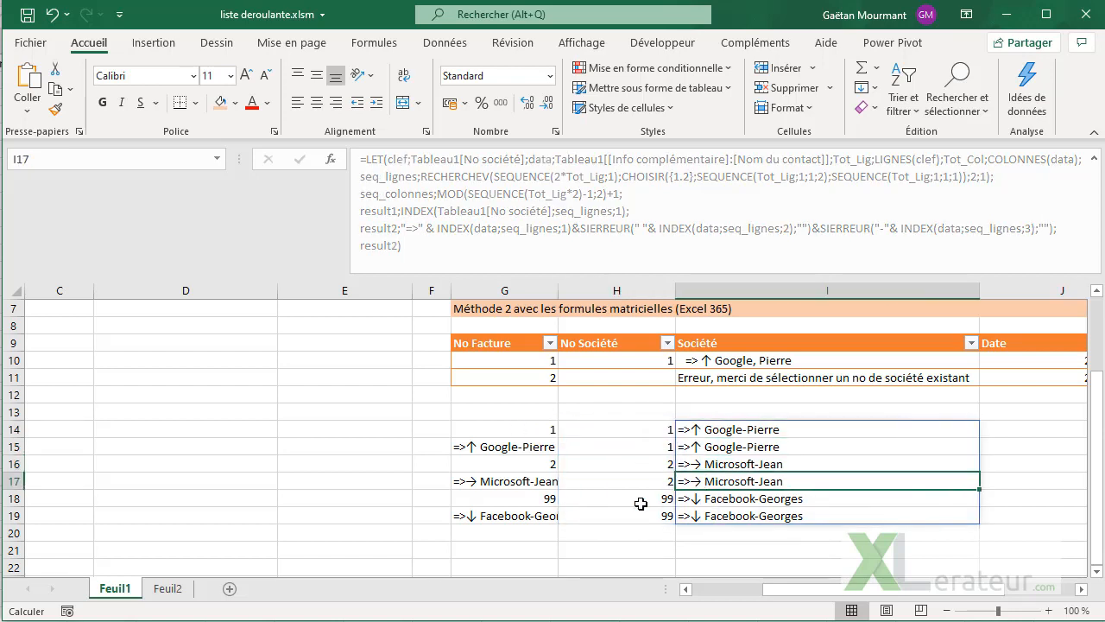
pyautogui.click(649, 502)
pyautogui.click(701, 514)
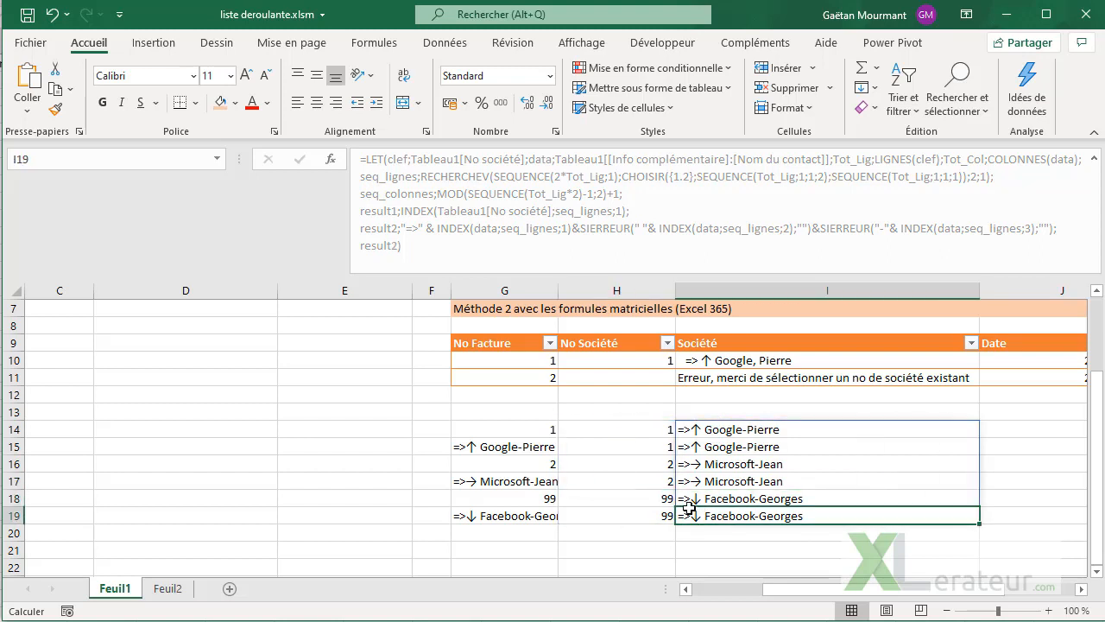
pyautogui.click(607, 430)
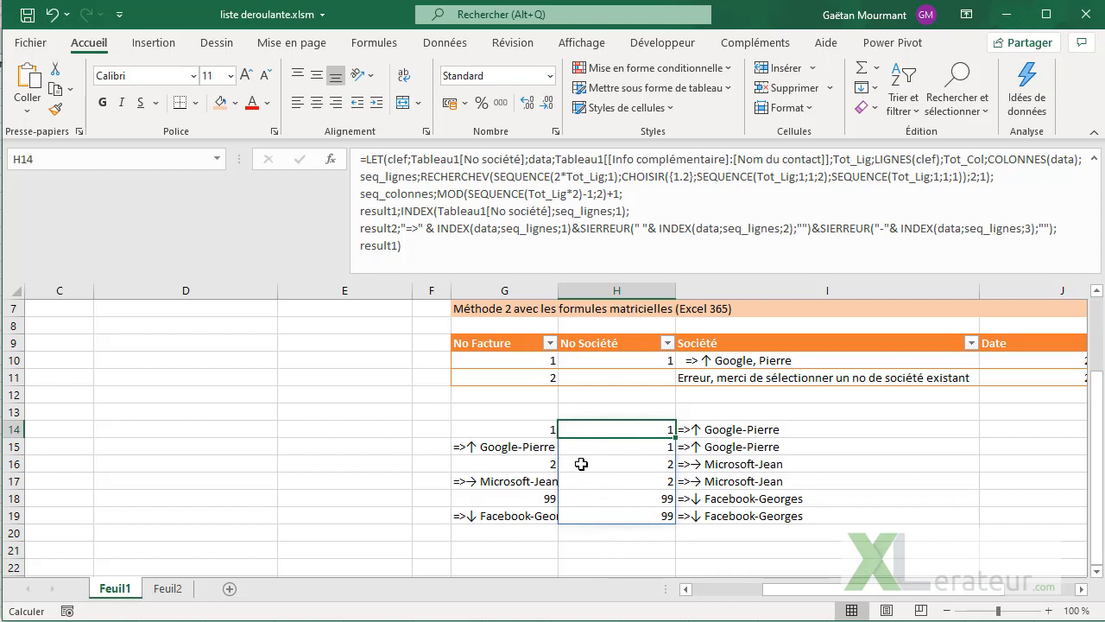
# - Examine the SI.CONDITIONS expression in G14, checking how seq_colonnes chooses between result1 and result2
pyautogui.click(505, 430)
pyautogui.click(429, 247)
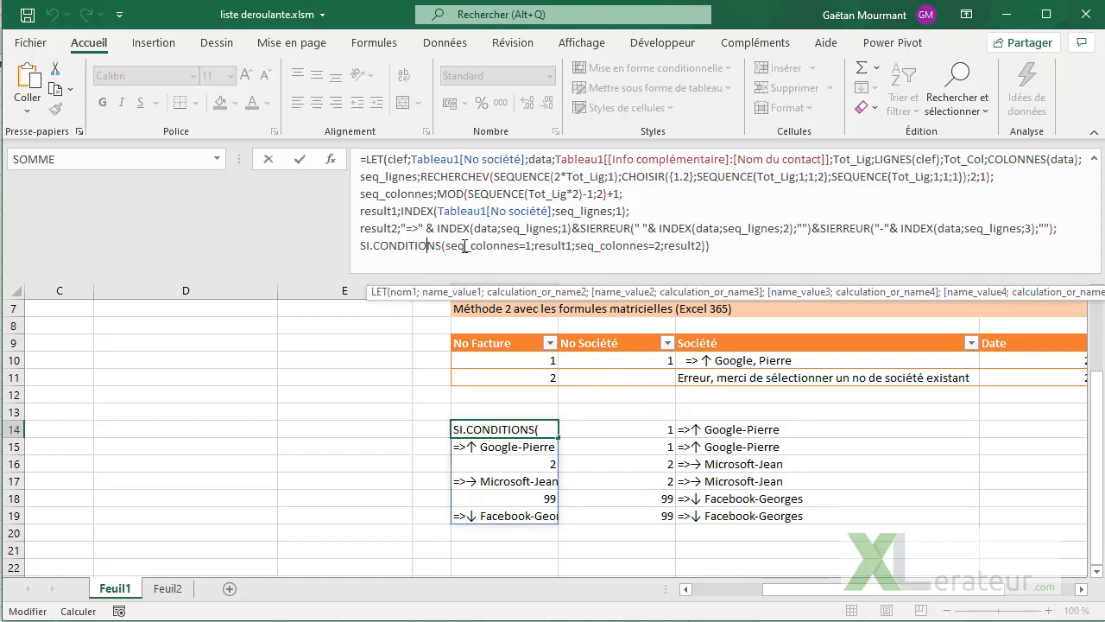
pyautogui.doubleClick(481, 246)
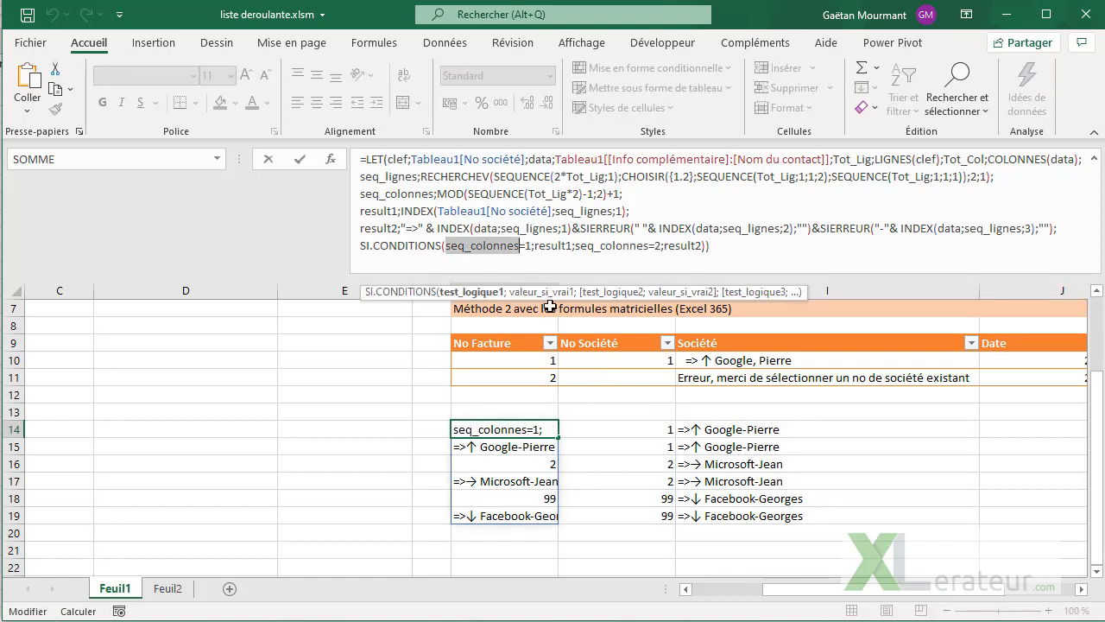
pyautogui.doubleClick(551, 246)
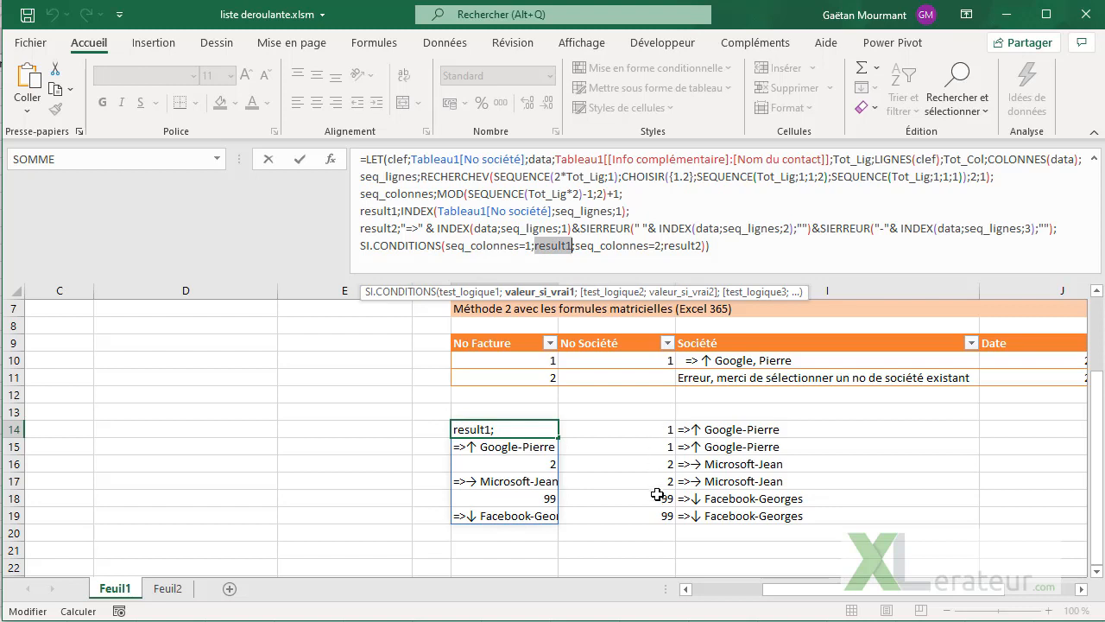
pyautogui.doubleClick(623, 246)
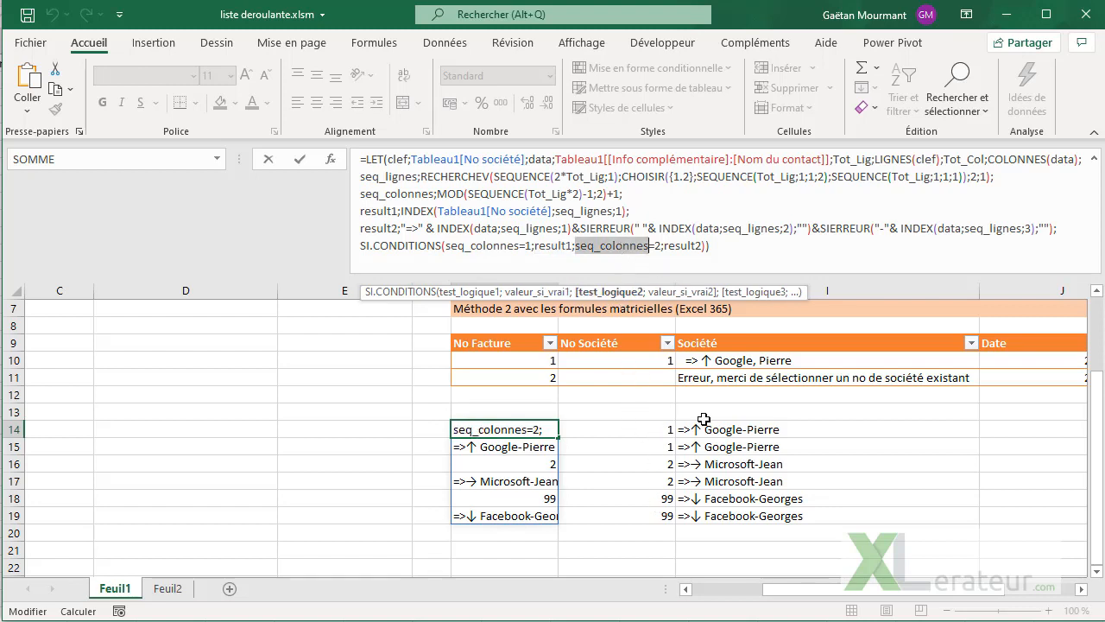
pyautogui.click(703, 247)
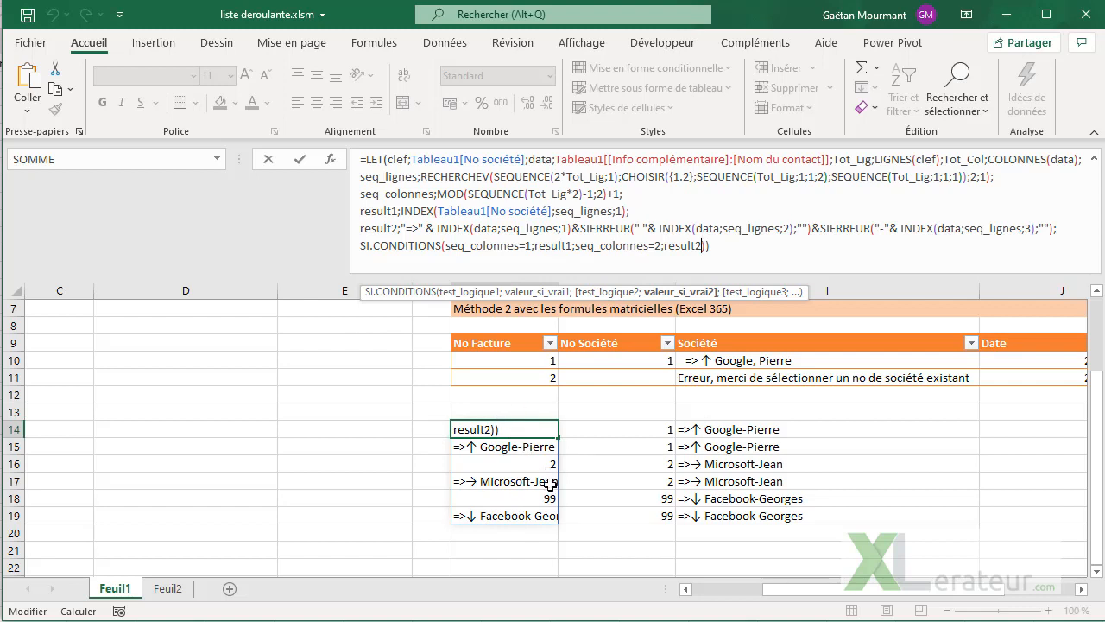
pyautogui.hotkey('ctrl', 'Return')
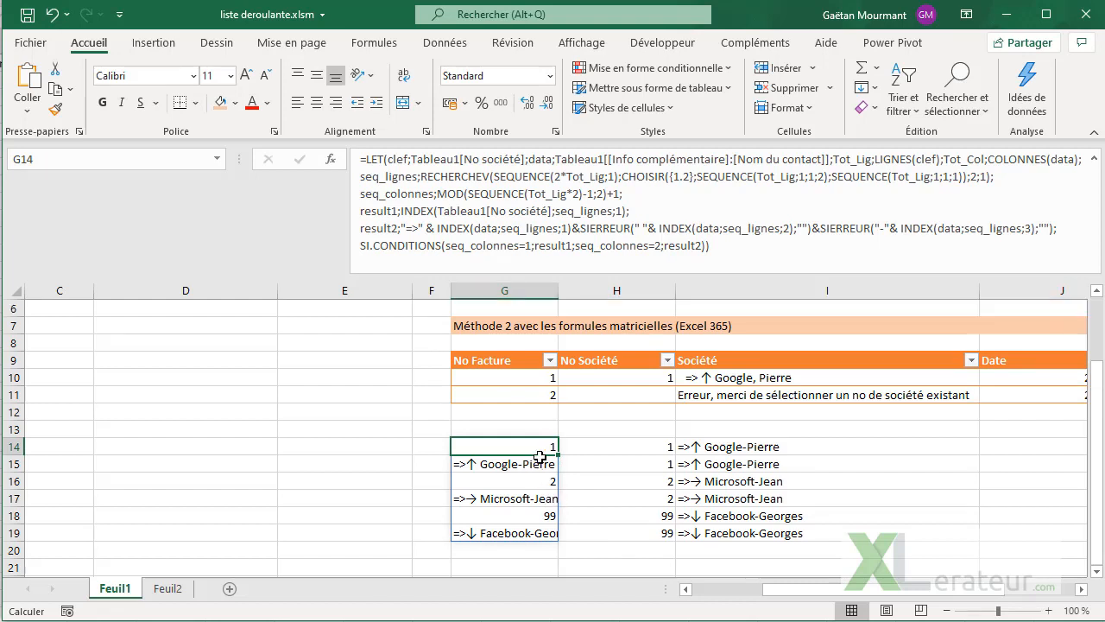
# - Replace Tableau1[No société] with clef inside the INDEX of result1 in the G14 formula
pyautogui.scroll(2, 540, 458)
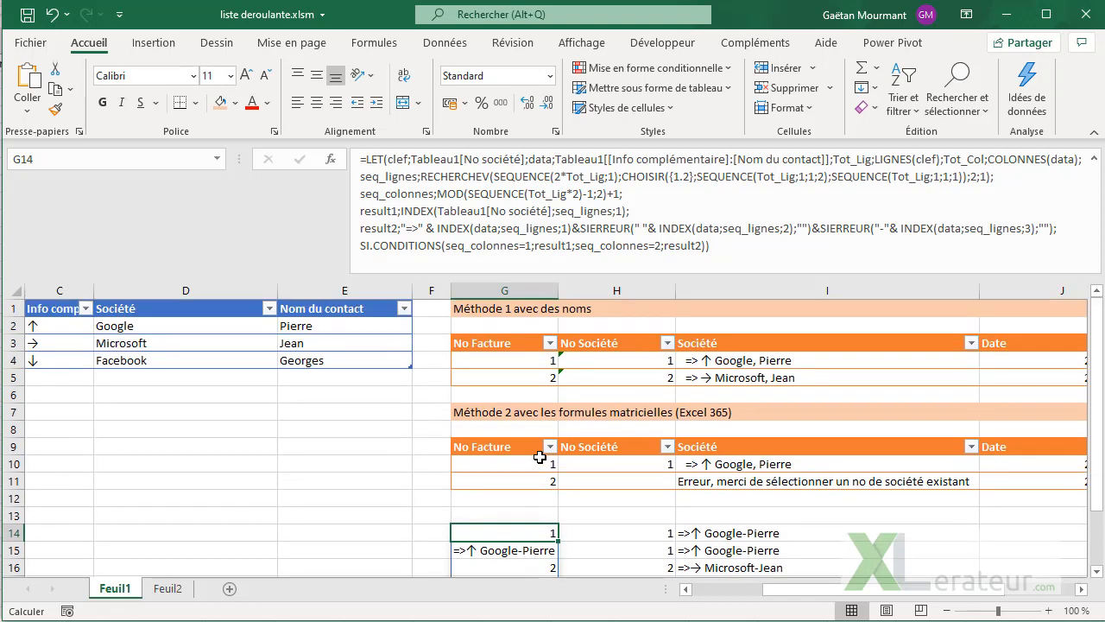
pyautogui.click(463, 154)
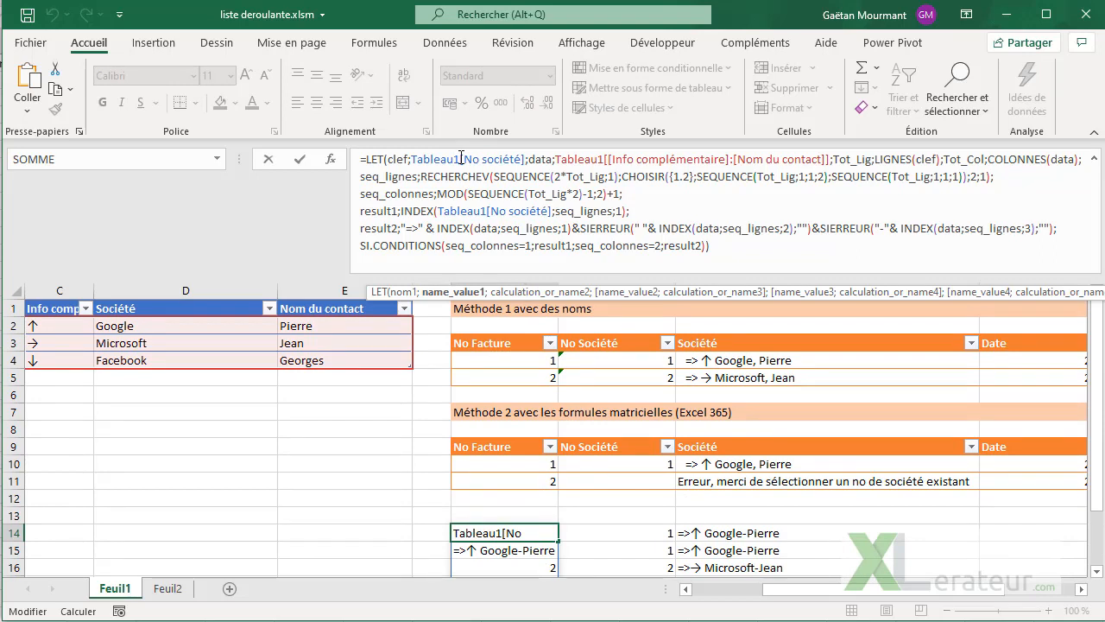
pyautogui.doubleClick(482, 210)
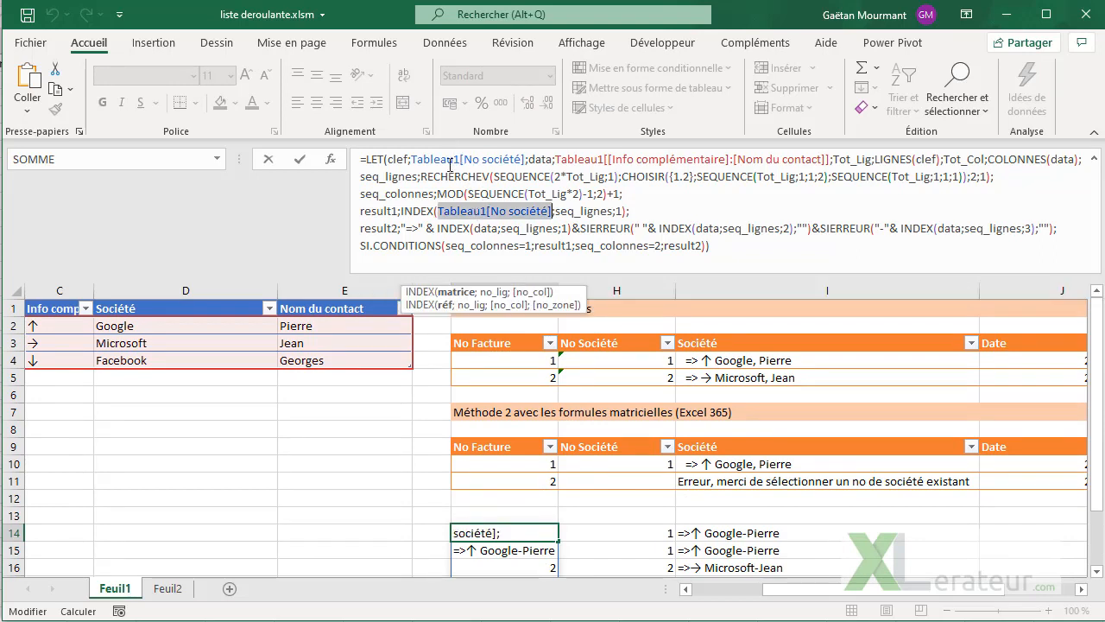
pyautogui.doubleClick(398, 158)
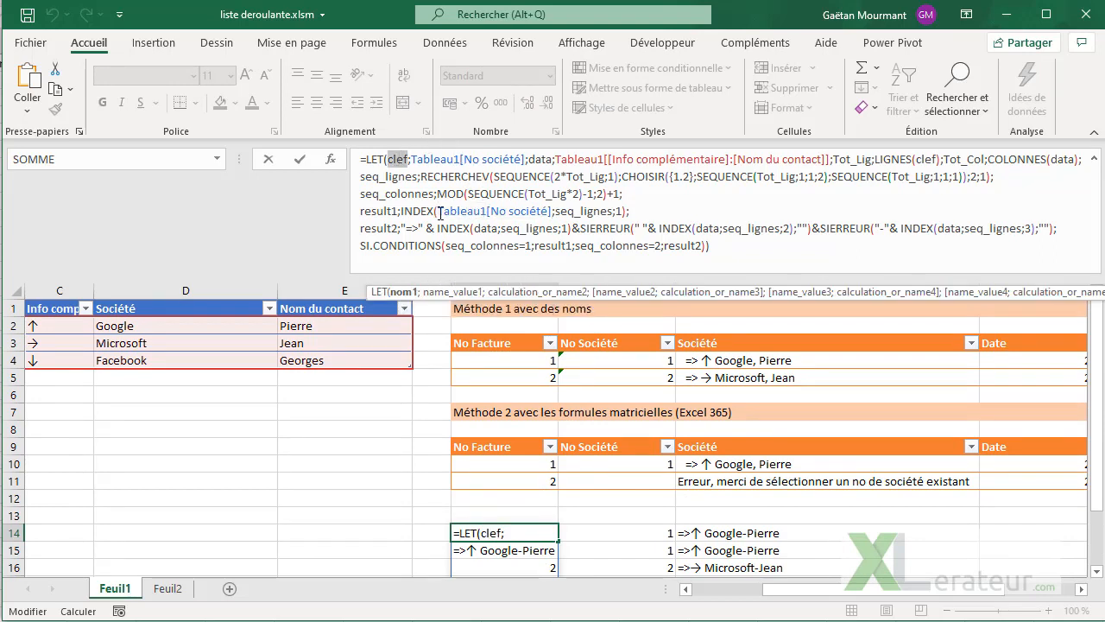
pyautogui.moveTo(438, 212); pyautogui.dragTo(550, 212)
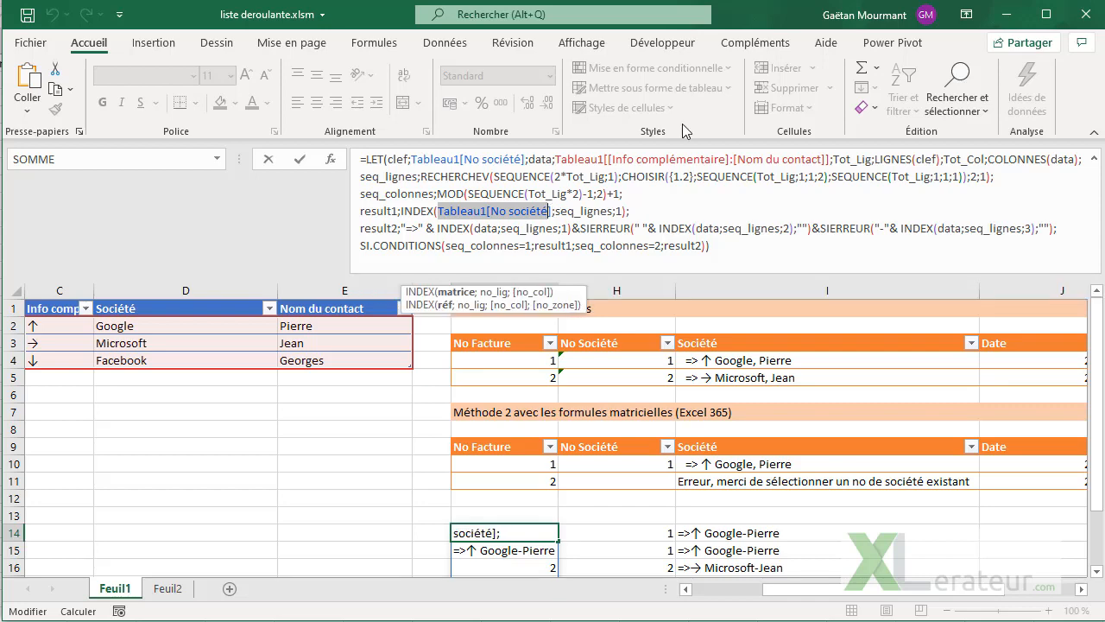
pyautogui.write('clef')
pyautogui.press('Return')
pyautogui.press('Up')
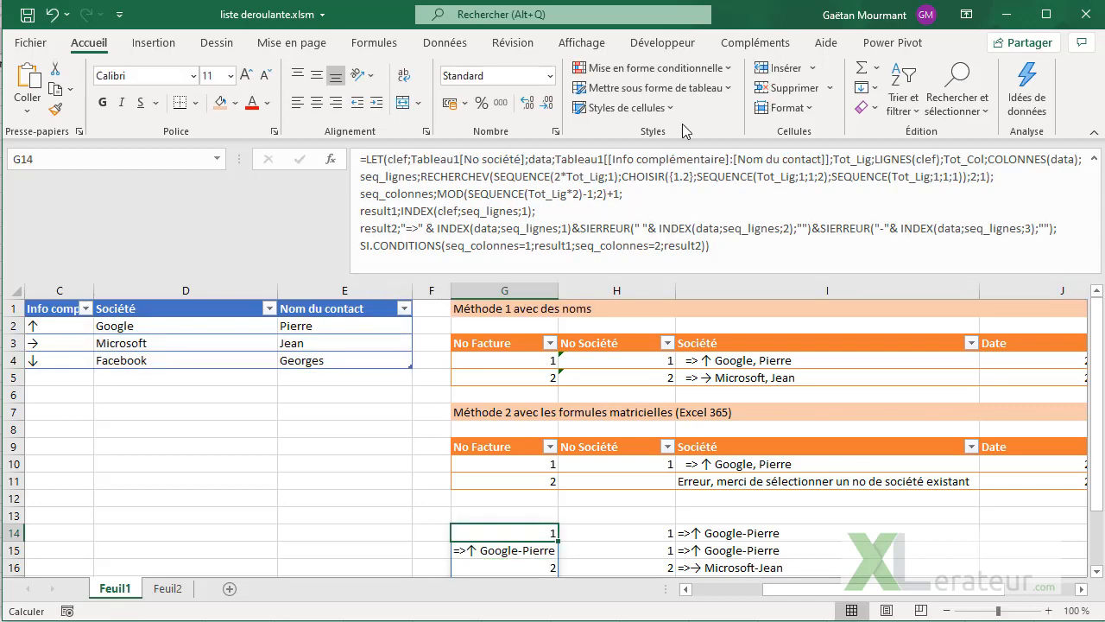
# - Redefine data in the G14 formula as Tableau1[[Info complémentaire]:[Société]] and check the spilled list
pyautogui.click(731, 227)
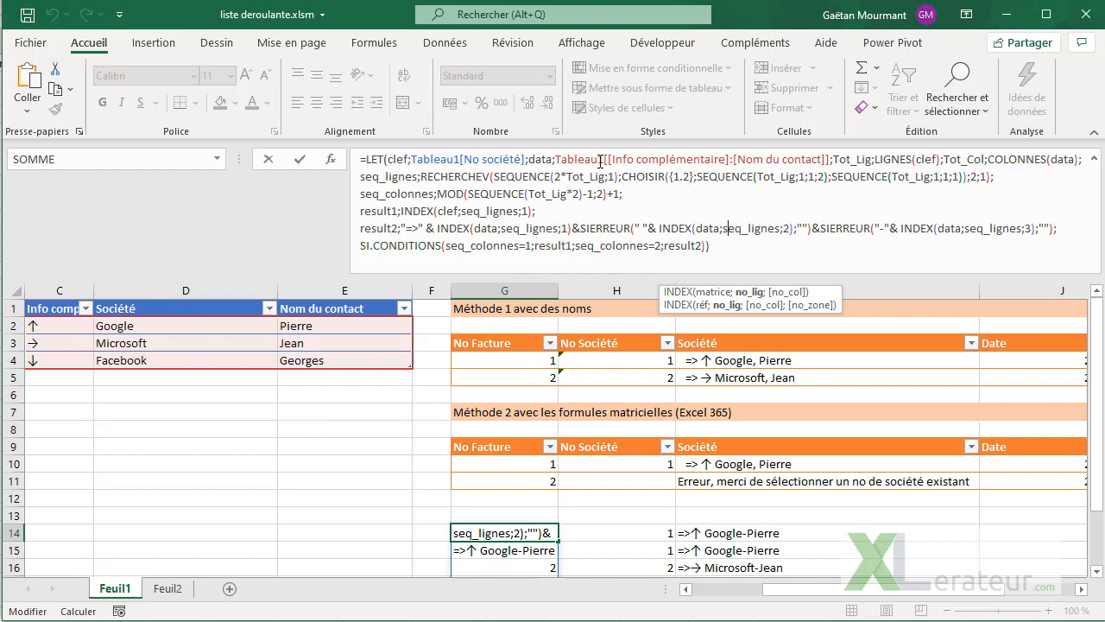
pyautogui.moveTo(555, 161); pyautogui.dragTo(831, 160)
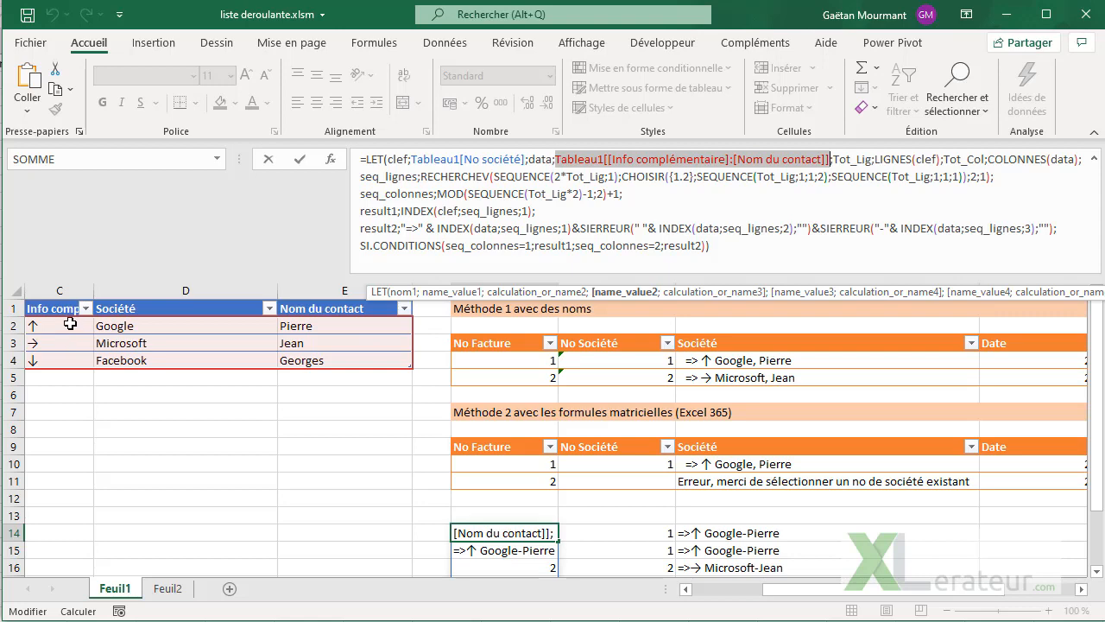
pyautogui.moveTo(70, 324); pyautogui.dragTo(164, 361)
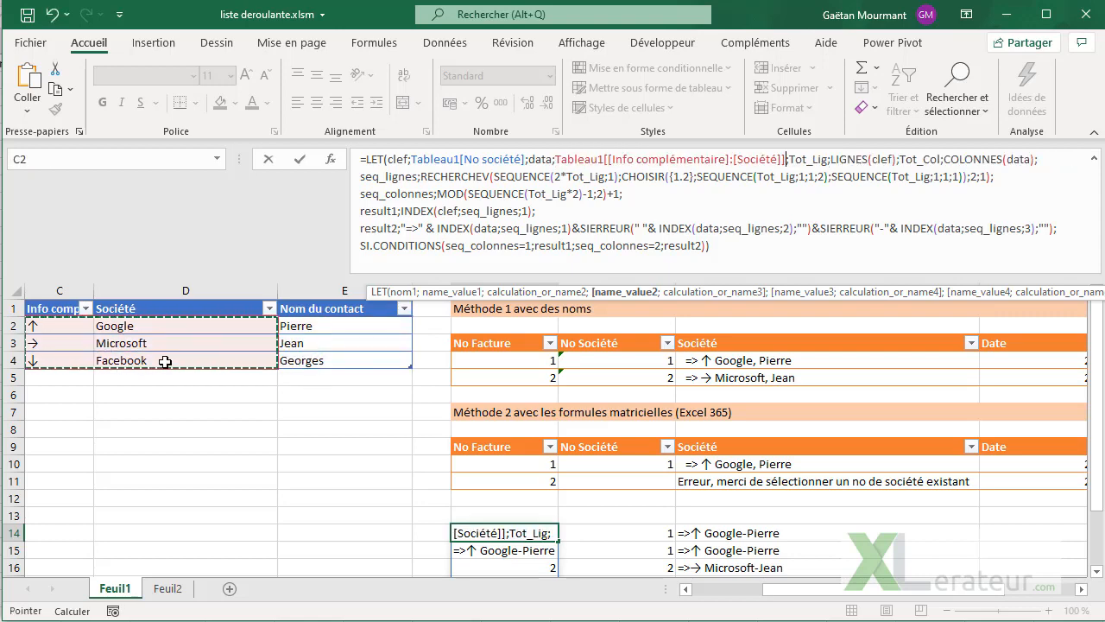
pyautogui.press('Return')
pyautogui.scroll(-3, 385, 482)
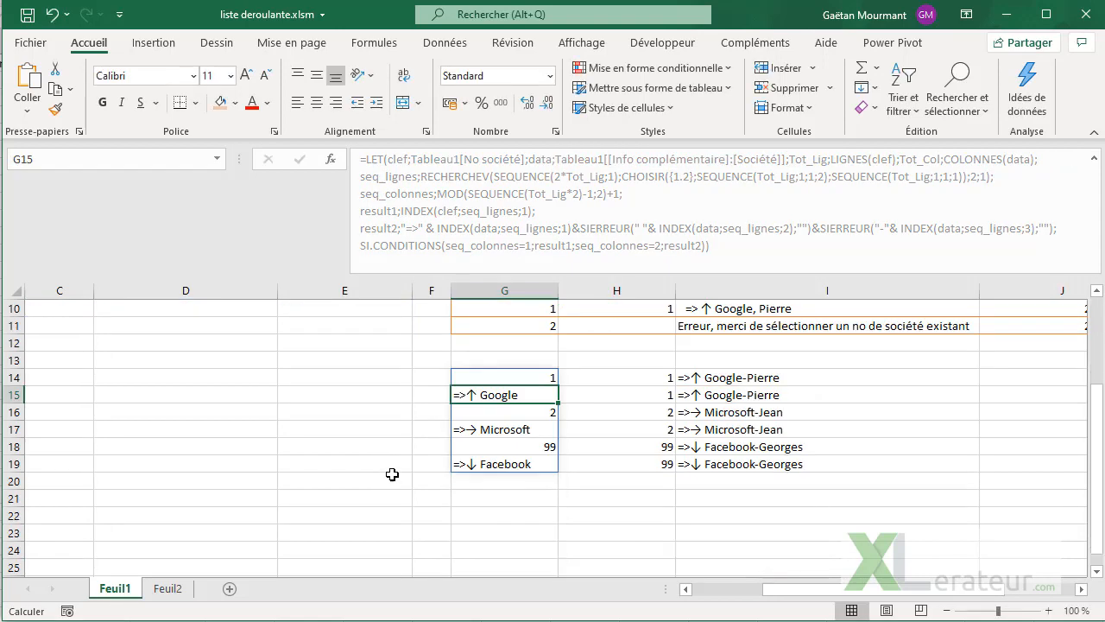
pyautogui.scroll(3, 466, 398)
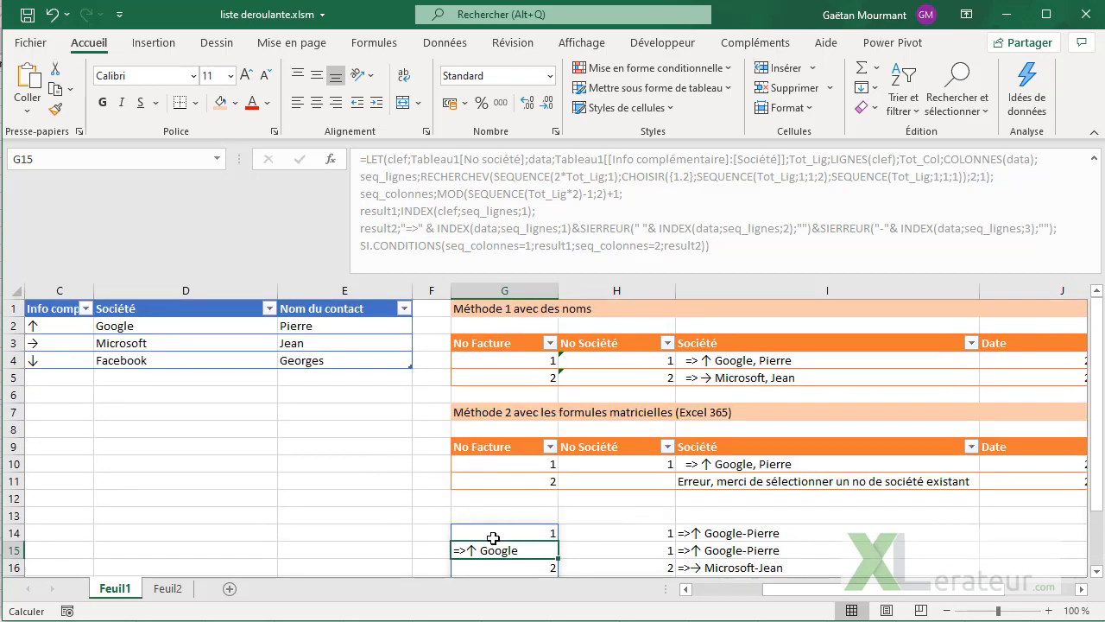
# - Redefine data in the G14 formula as Tableau1[[Société]:[Nom du contact]]
pyautogui.click(496, 533)
pyautogui.doubleClick(720, 163)
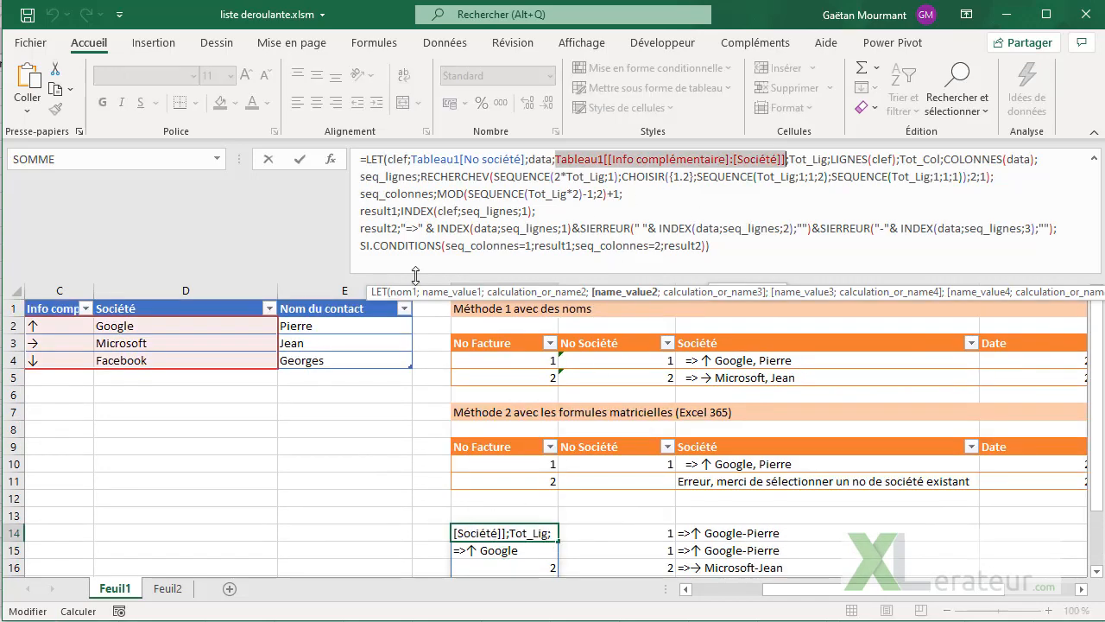
pyautogui.moveTo(123, 325); pyautogui.dragTo(361, 361)
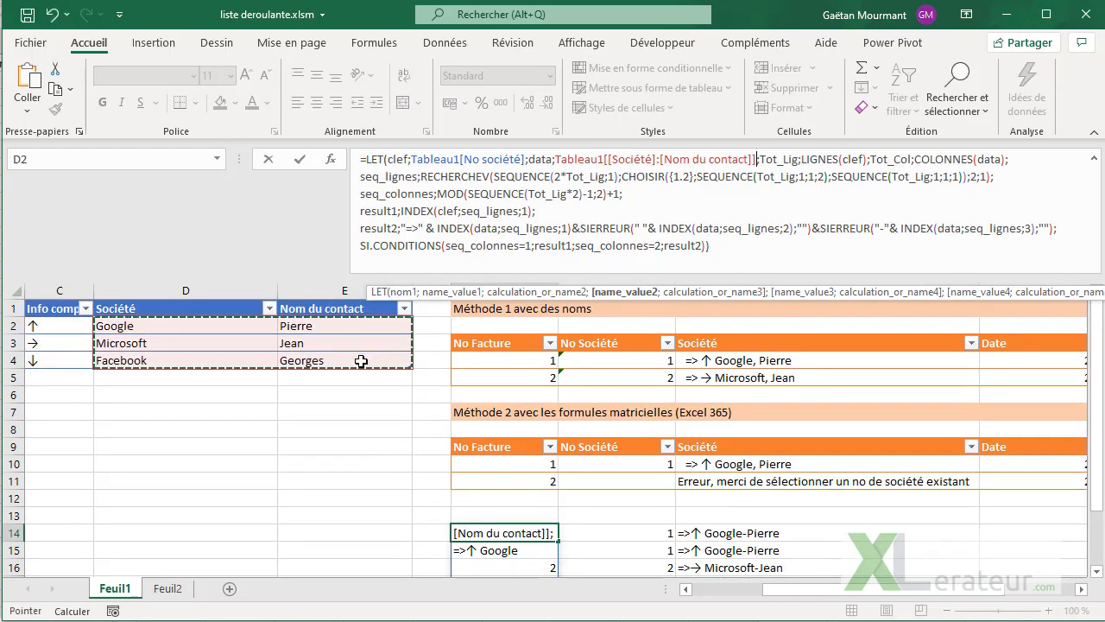
pyautogui.press('Return')
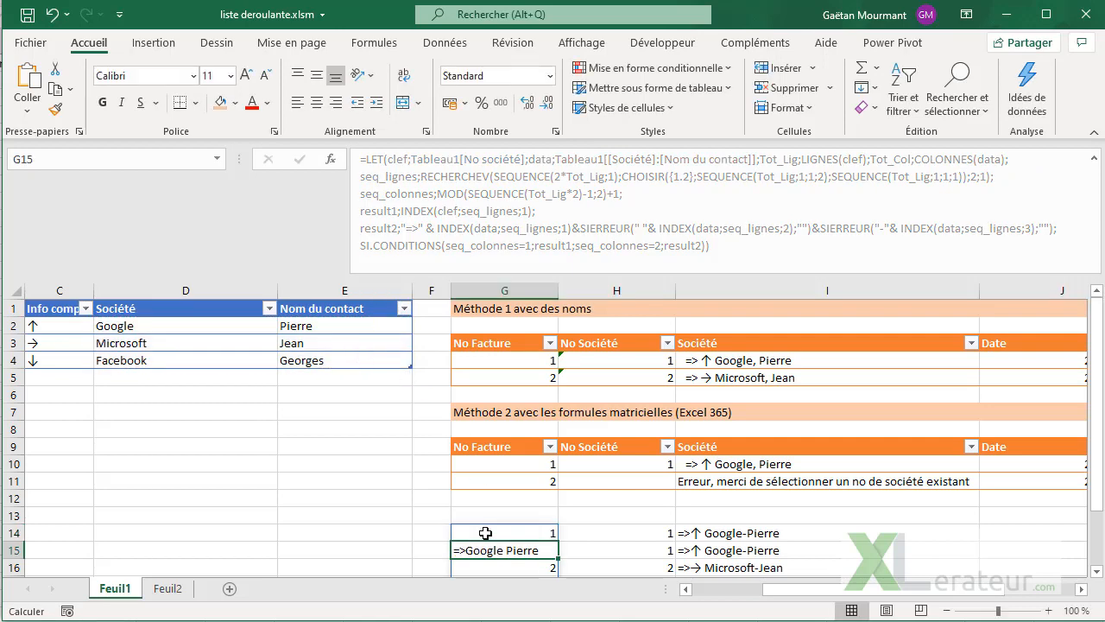
# - In result2 of the G14 formula, change the first separator to ", " and pad the arrow prefix to " => "
pyautogui.scroll(-1, 525, 511)
pyautogui.click(530, 483)
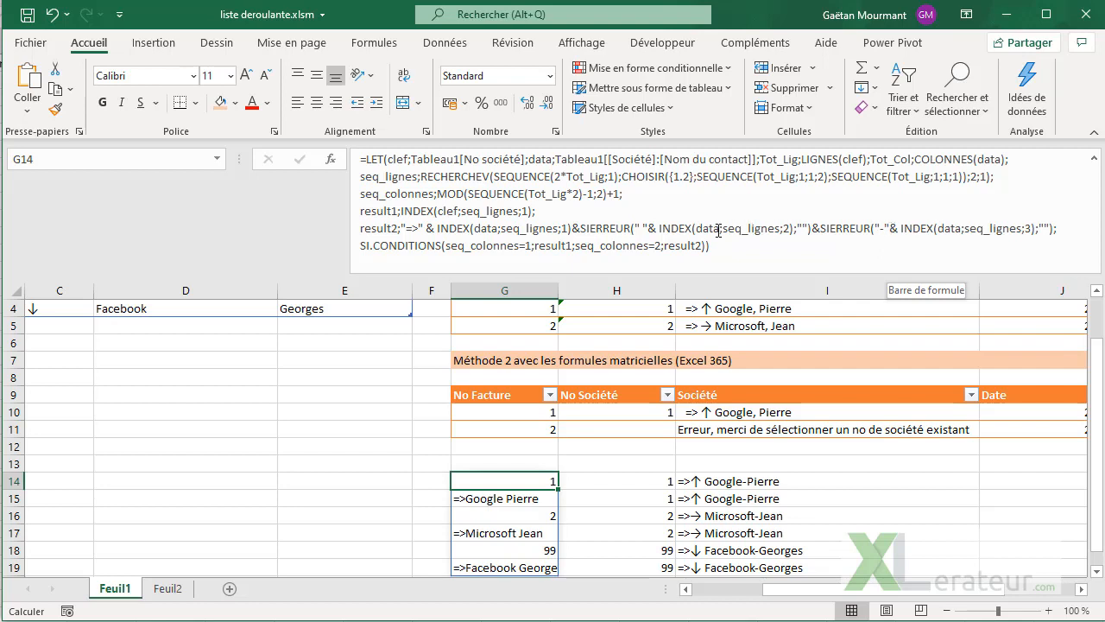
pyautogui.click(643, 227)
pyautogui.write(',')
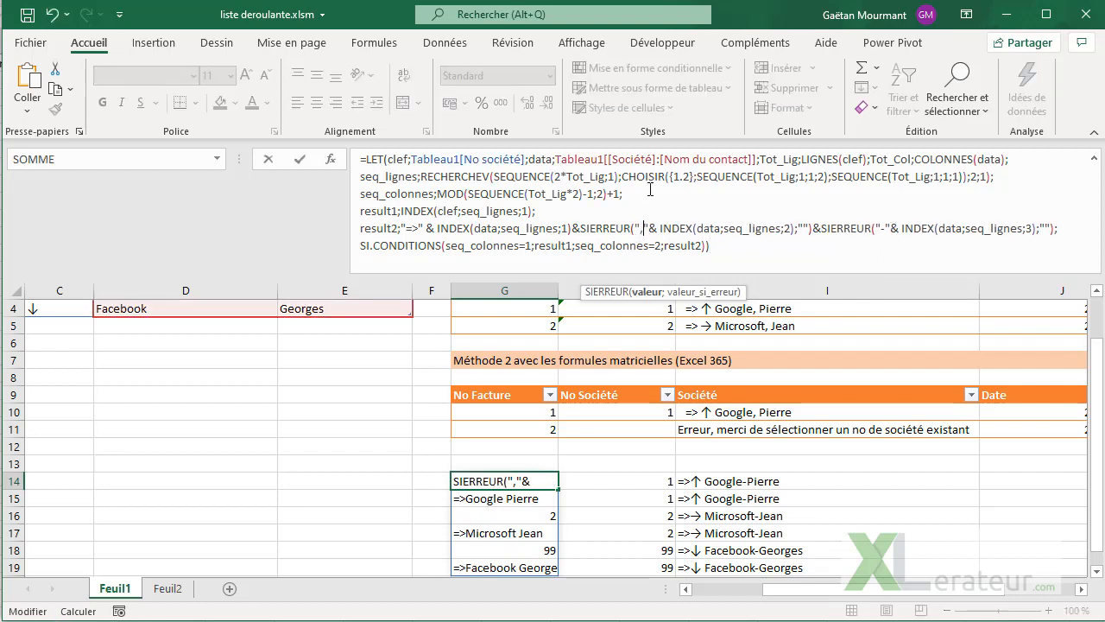
pyautogui.hotkey('ctrl', 'Return')
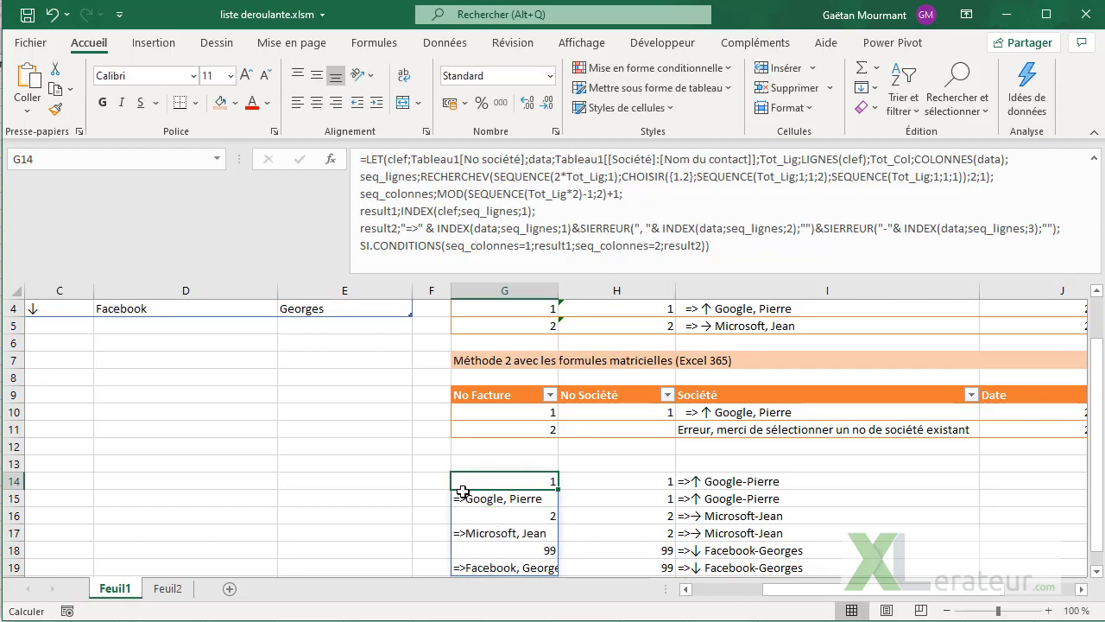
pyautogui.click(416, 230)
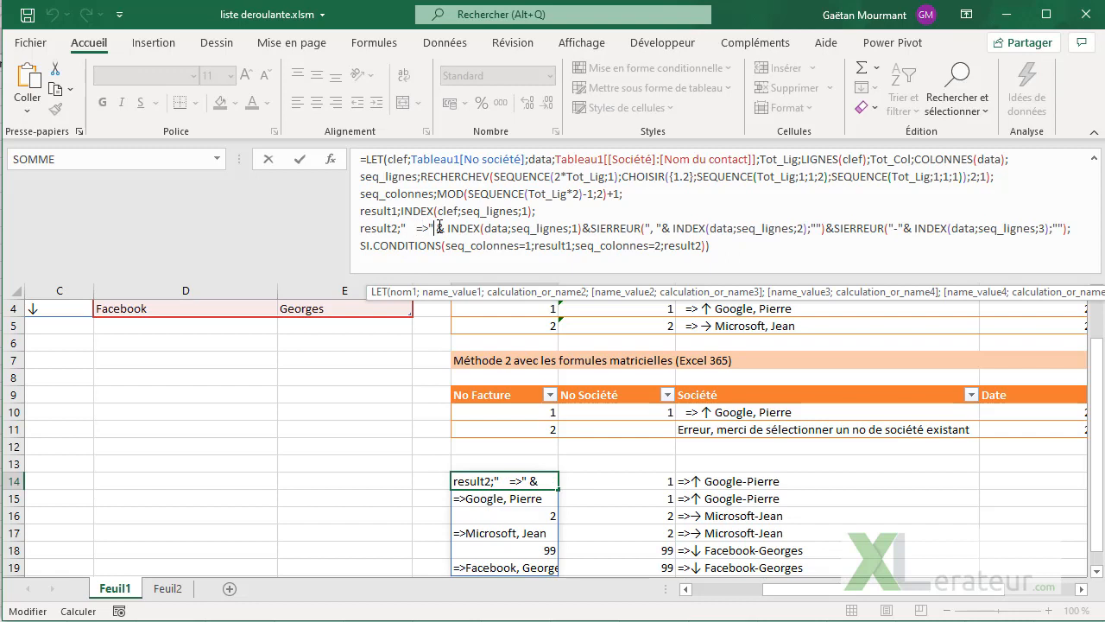
pyautogui.press('Return')
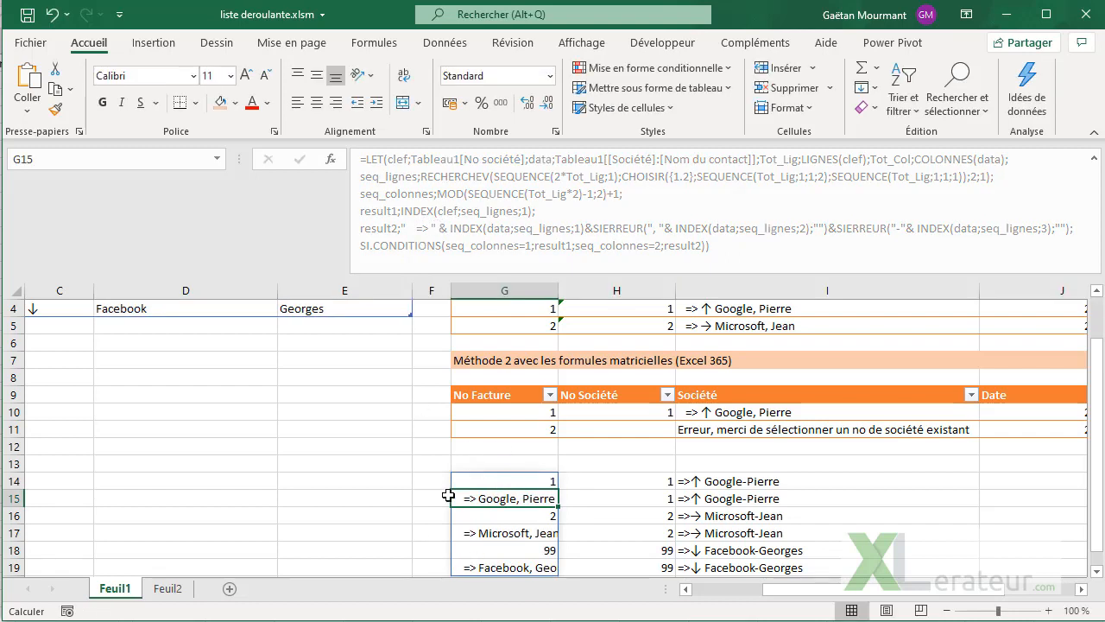
# - Test the H10 drop-down list by choosing the Microsoft description line and the Google description line
pyautogui.click(651, 418)
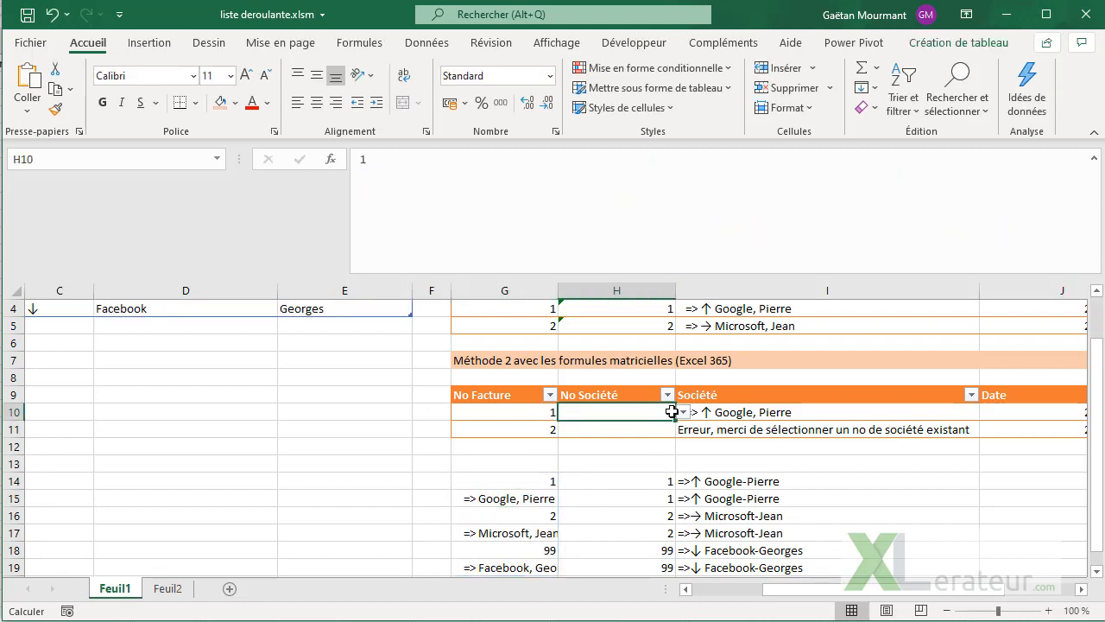
pyautogui.click(682, 412)
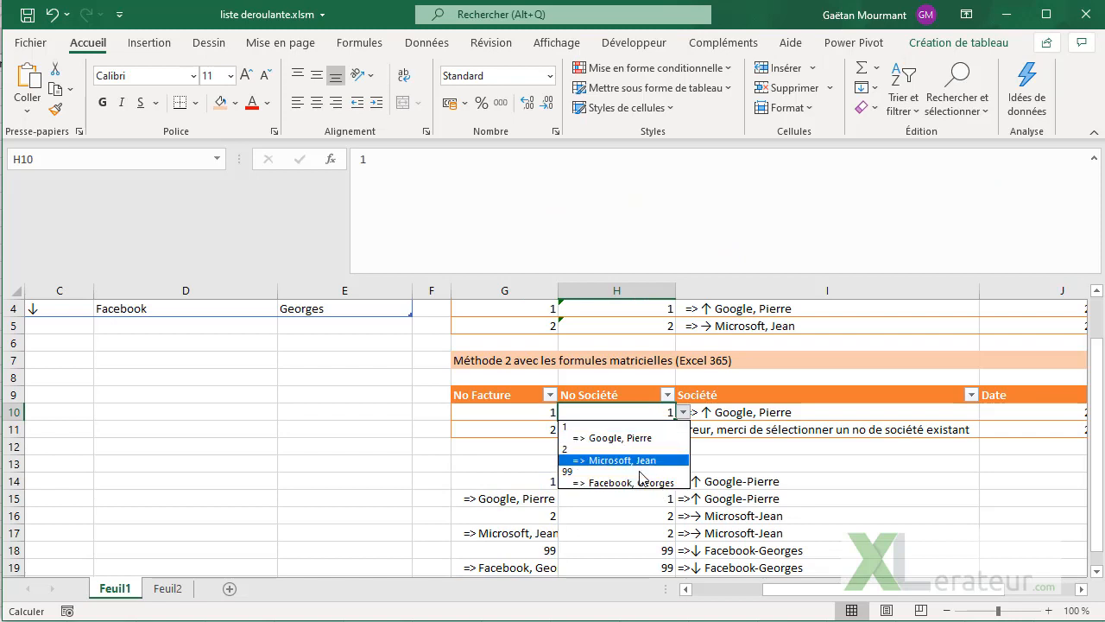
pyautogui.click(596, 462)
pyautogui.click(682, 412)
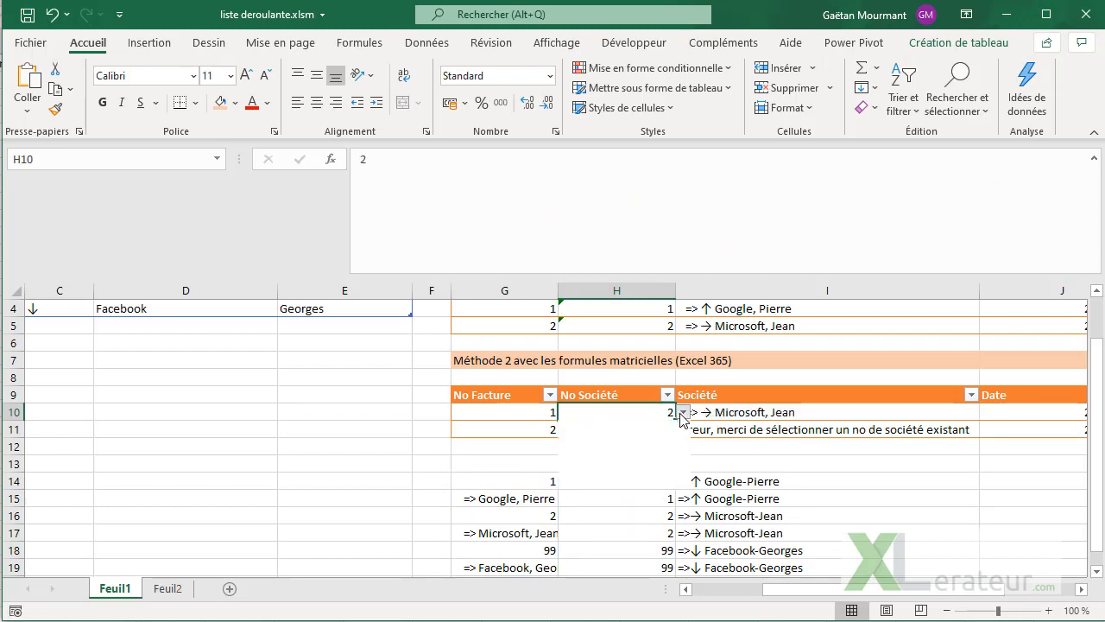
pyautogui.click(604, 437)
# - Examine the SIERREUR formula in I10, including its message for a company number that does not exist
pyautogui.click(732, 420)
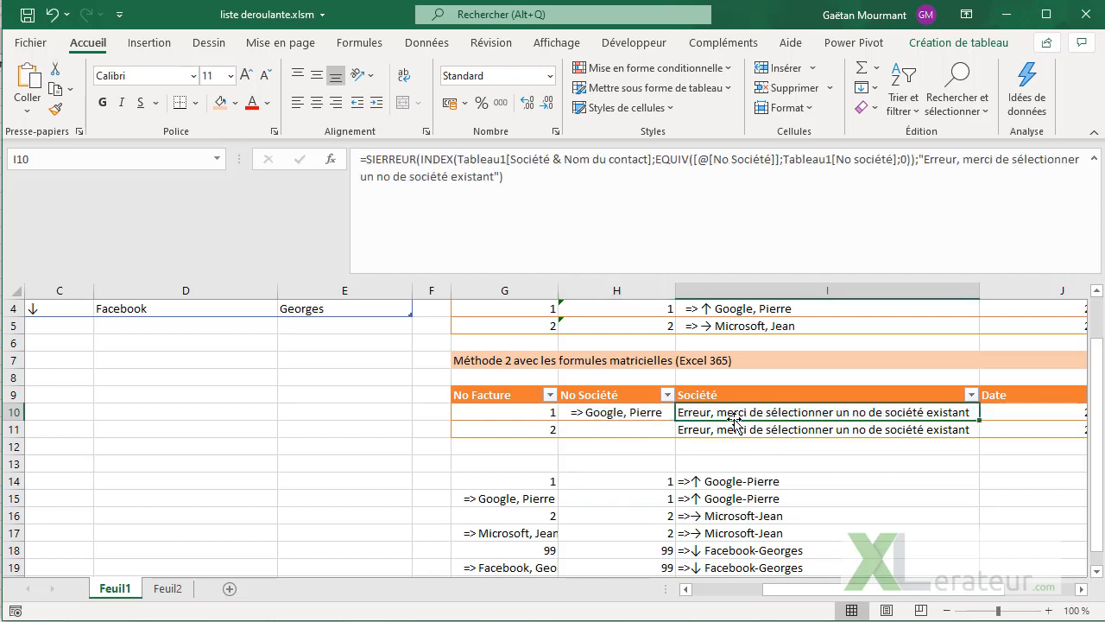
pyautogui.click(544, 208)
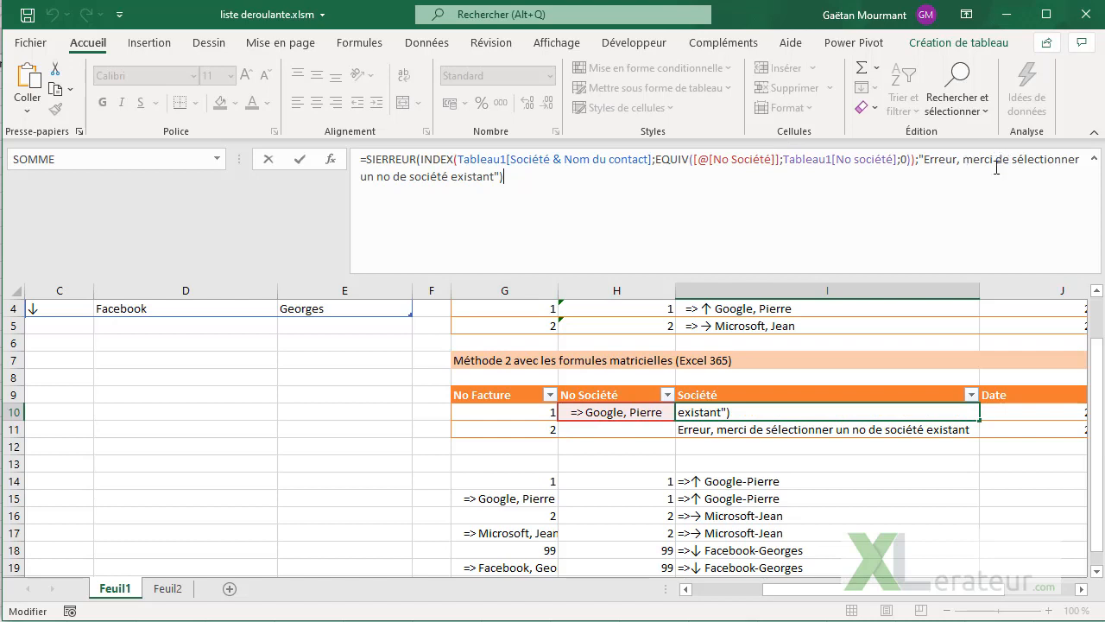
pyautogui.press('Escape')
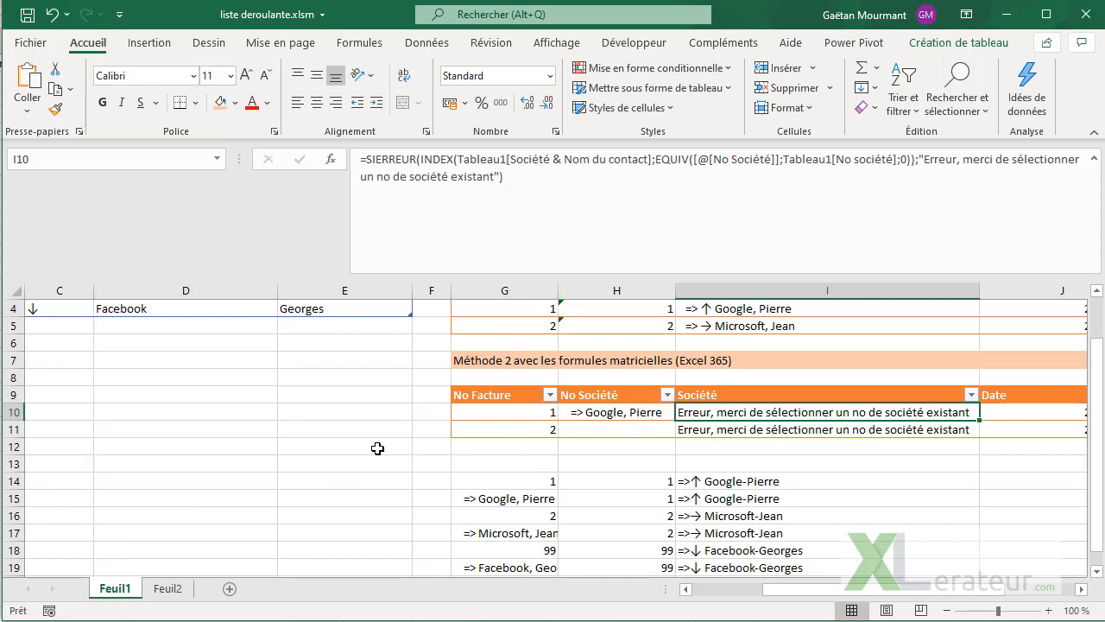
# - Delete the result1 and result2 demonstration formulas in H14:I14
pyautogui.moveTo(659, 484); pyautogui.dragTo(714, 474)
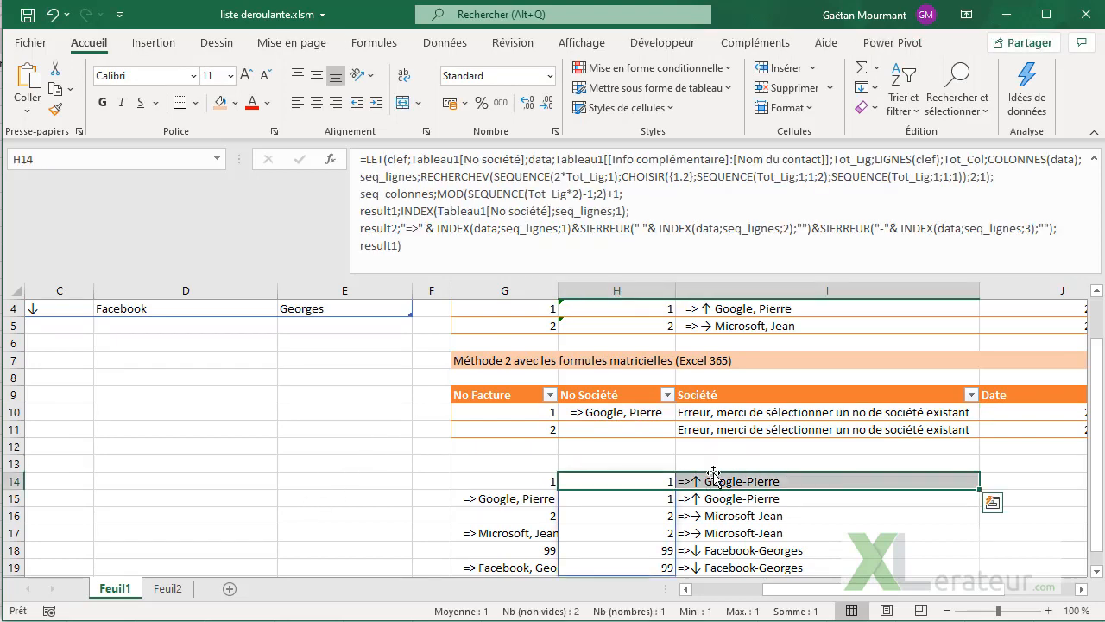
pyautogui.press('Delete')
# - Inspect the data validation of H10:H11, focusing on the list source =$G$14#, and leave its settings as they are
pyautogui.moveTo(627, 413); pyautogui.dragTo(636, 442)
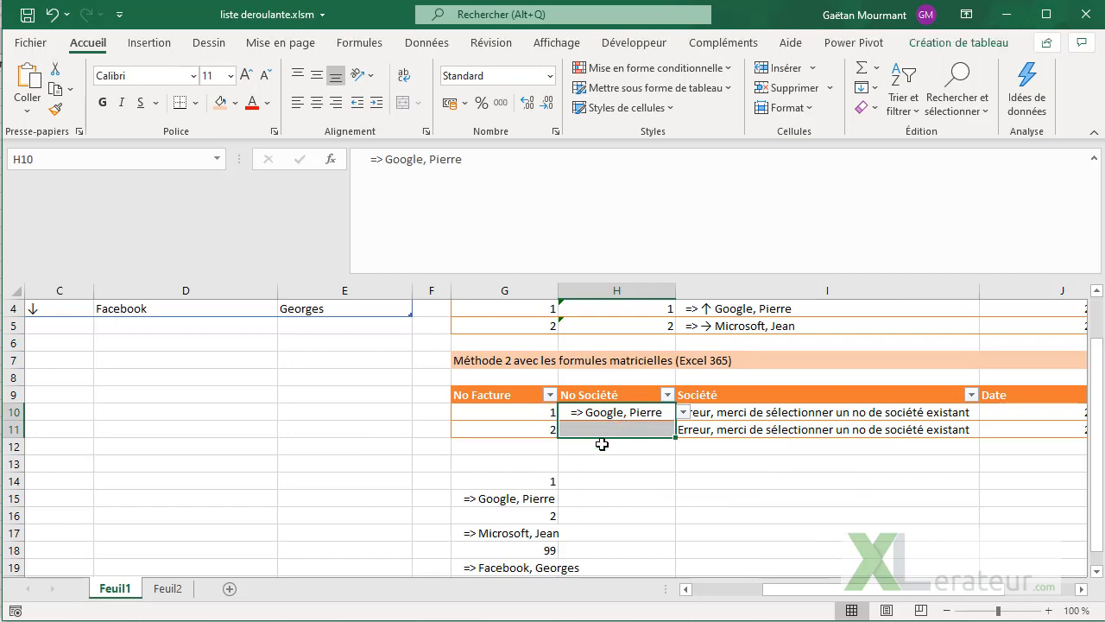
pyautogui.click(426, 43)
pyautogui.click(748, 111)
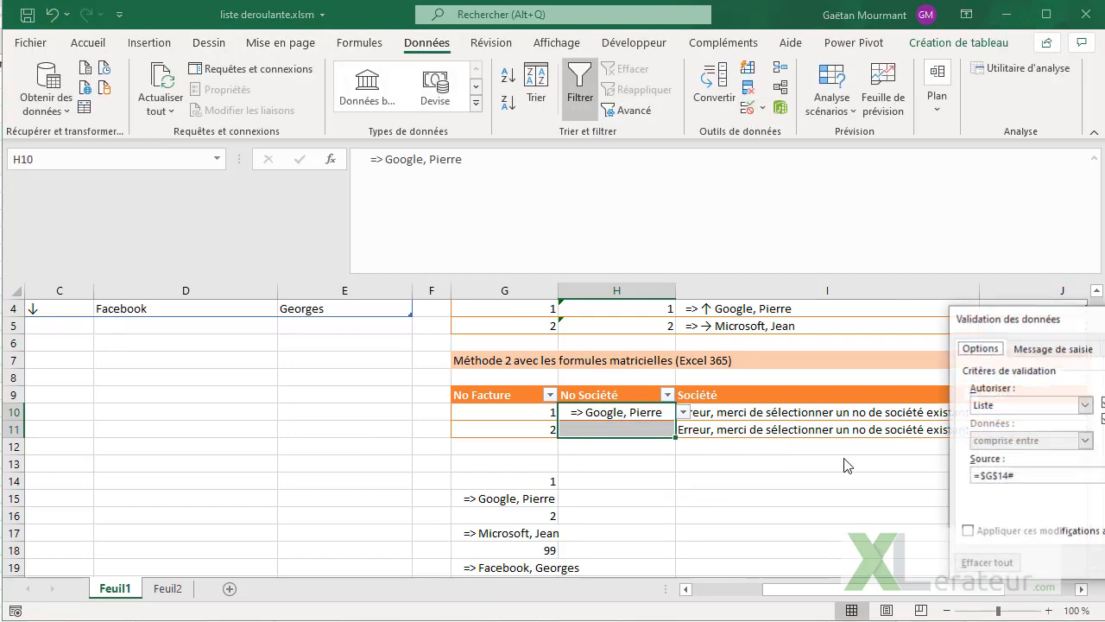
pyautogui.moveTo(1064, 321); pyautogui.dragTo(824, 69)
pyautogui.click(784, 218)
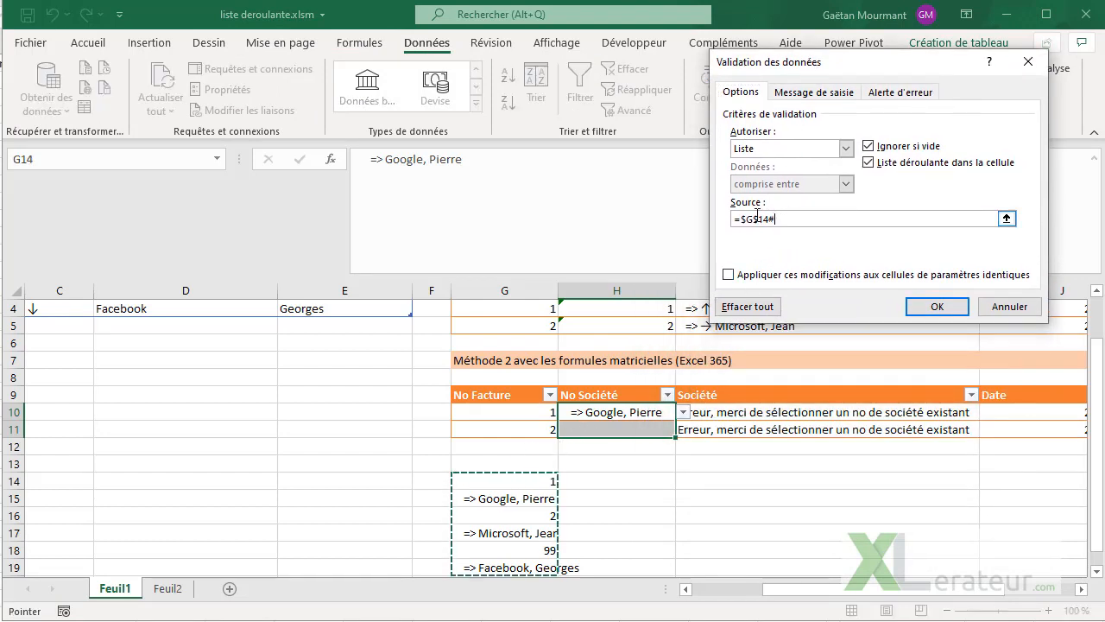
pyautogui.hotkey('ctrl', '1')
pyautogui.click(805, 221)
pyautogui.moveTo(638, 192); pyautogui.dragTo(804, 249)
pyautogui.moveTo(721, 233)
pyautogui.mouseDown()
pyautogui.moveTo(732, 272)
pyautogui.moveTo(619, 352)
pyautogui.mouseUp()
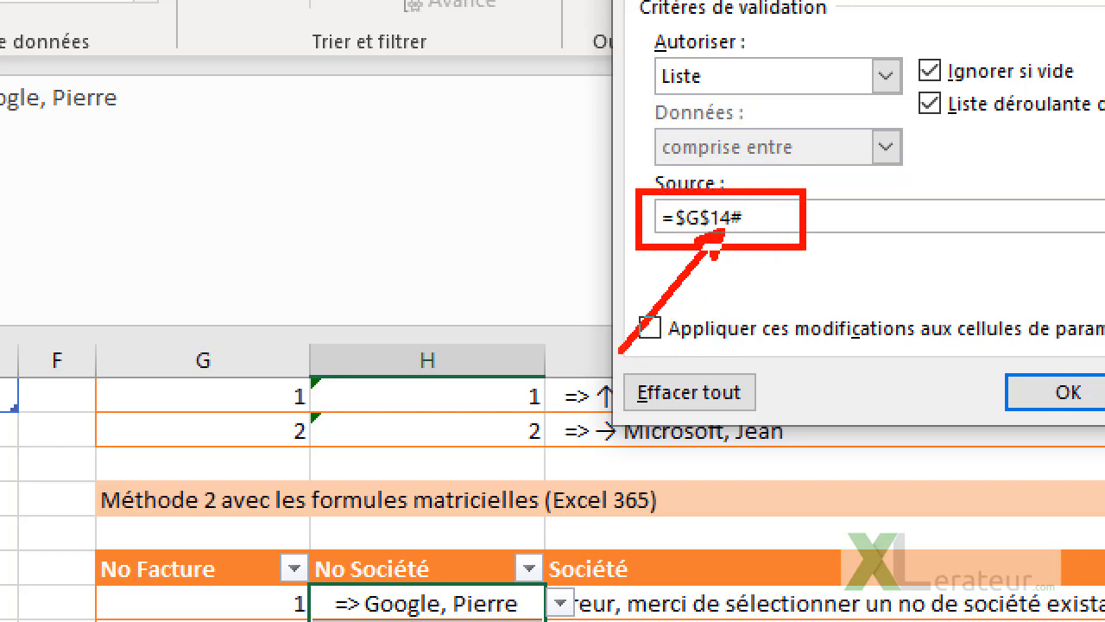
pyautogui.press('Escape')
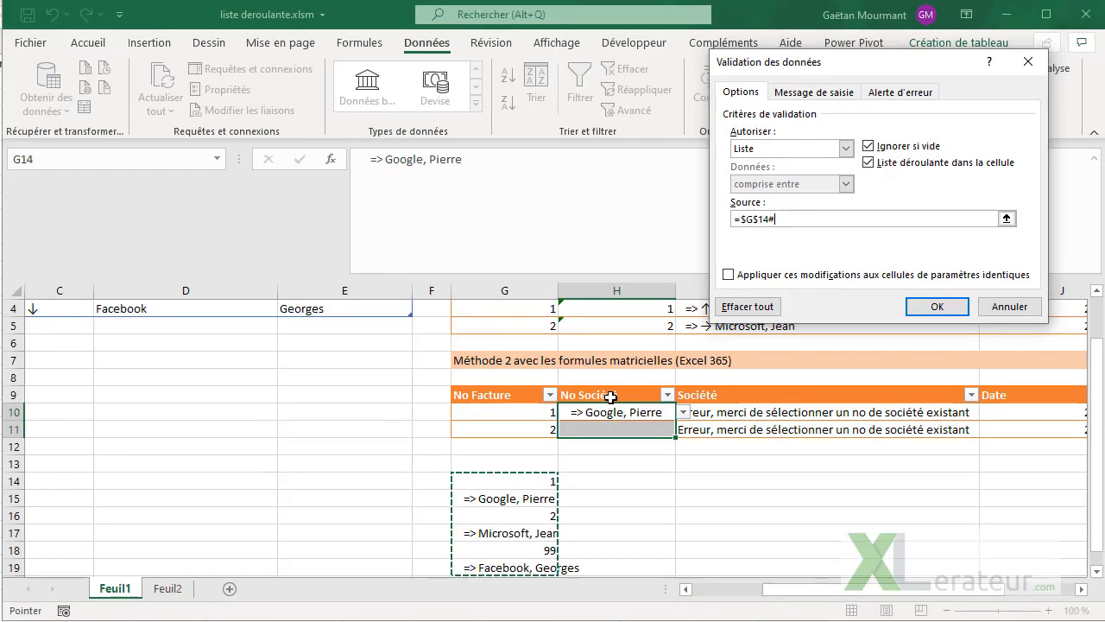
pyautogui.press('Escape')
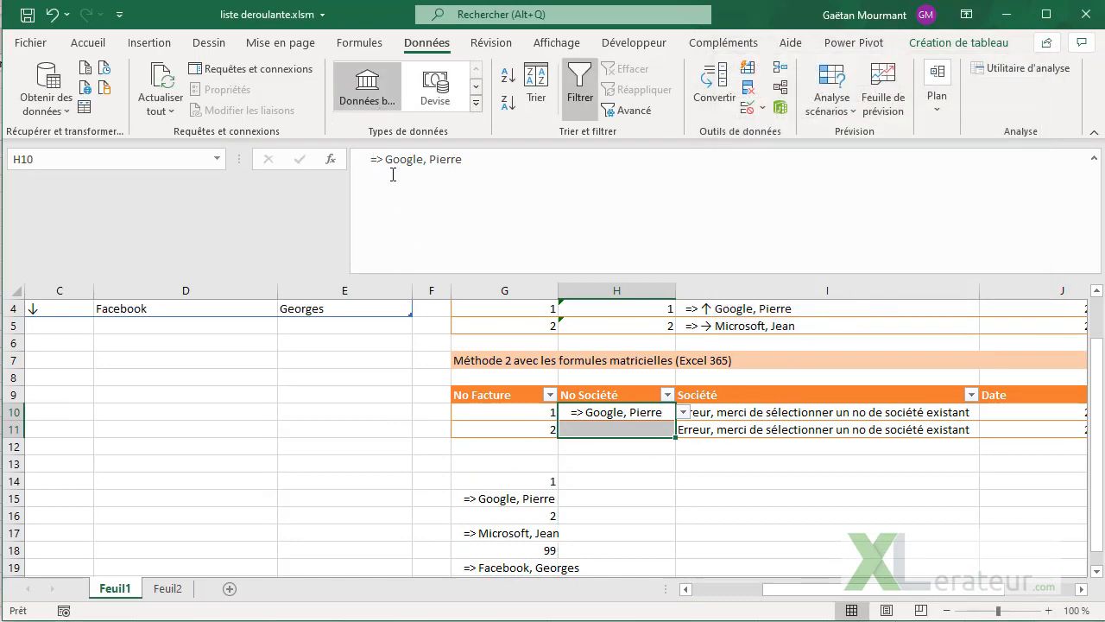
# - Create a workbook-level name ListenoSocieteLET that refers to =Feuil1!$G$14#
pyautogui.click(359, 42)
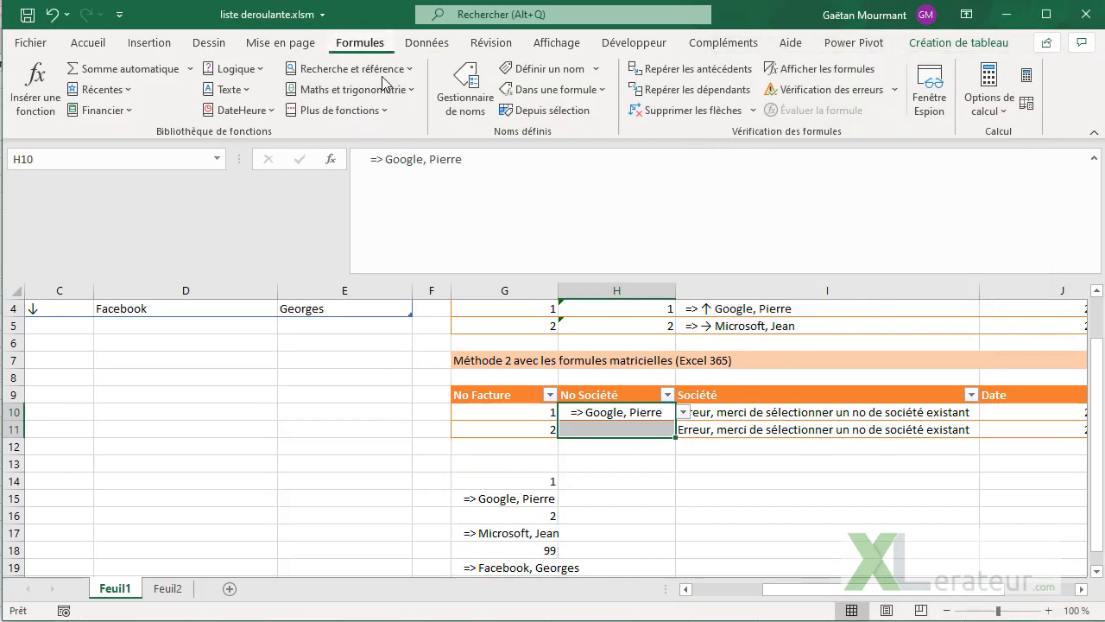
pyautogui.click(467, 90)
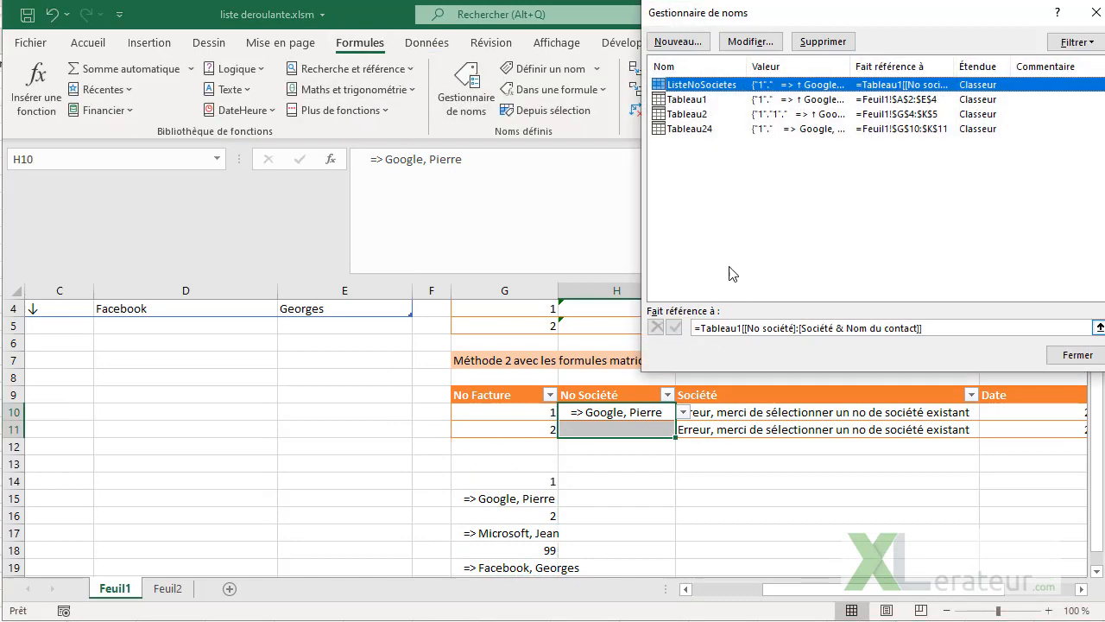
pyautogui.click(677, 41)
pyautogui.write('ListenoSocieteLE')
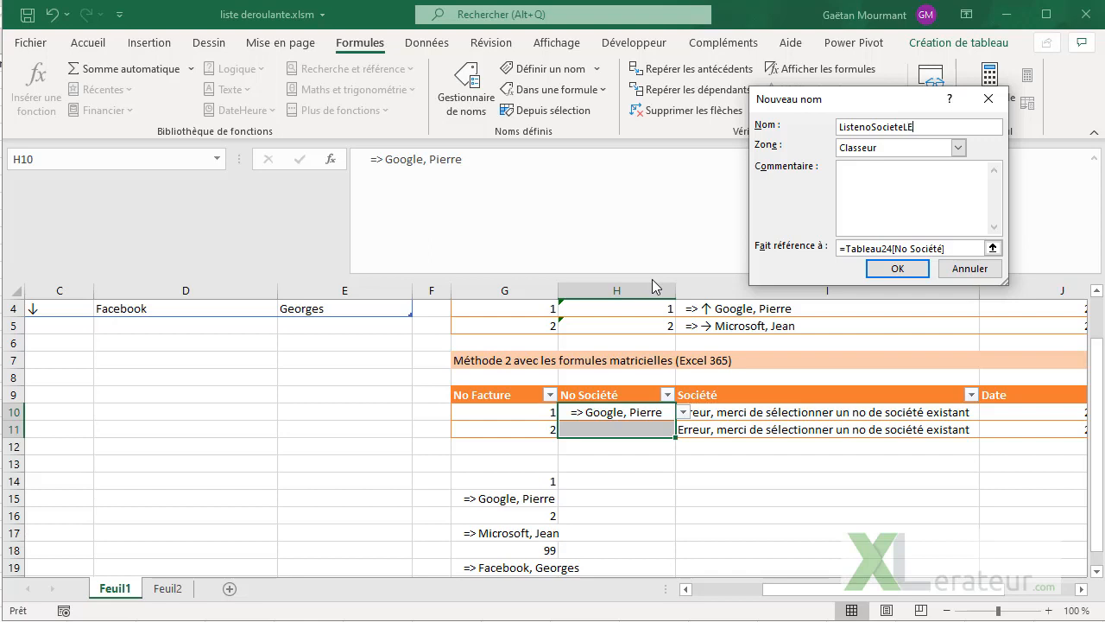
pyautogui.press('Tab')
pyautogui.press('Tab')
pyautogui.press('Tab')
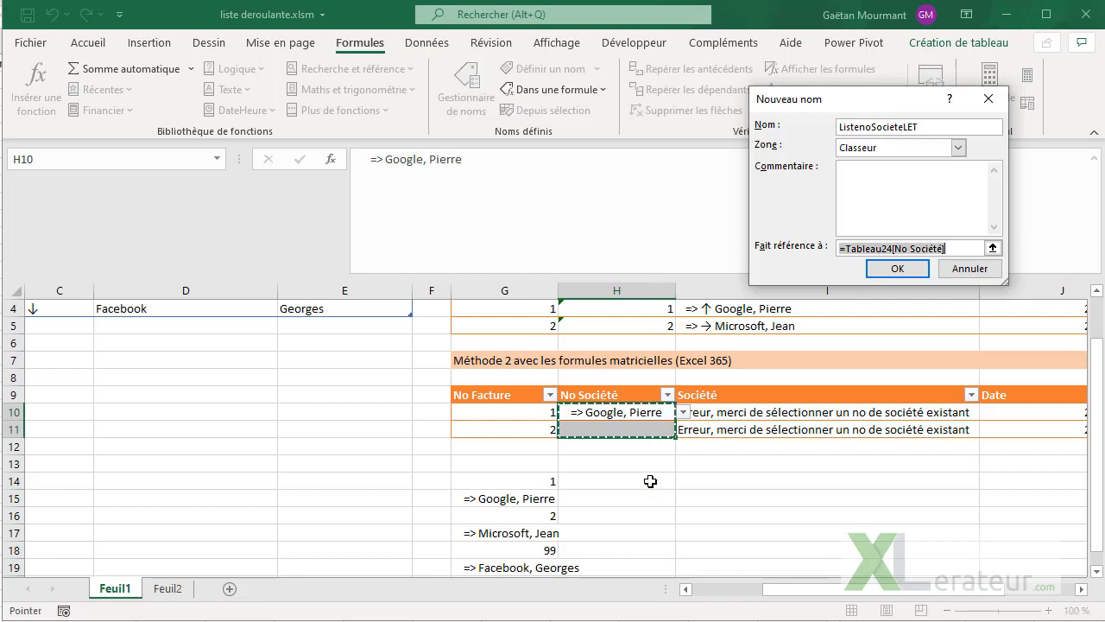
pyautogui.click(515, 478)
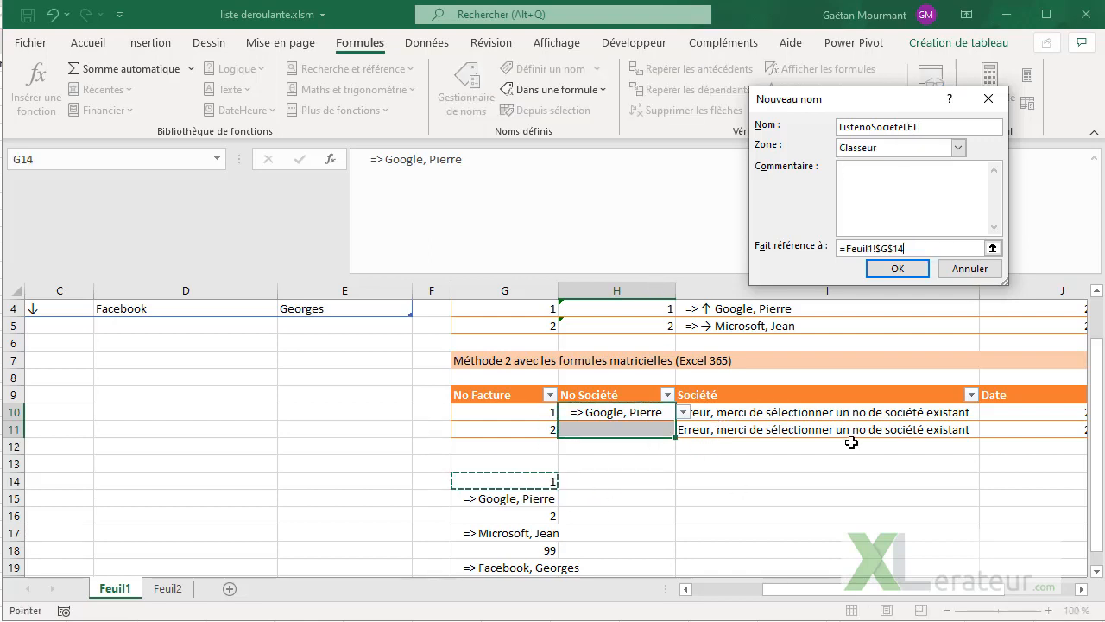
pyautogui.write('#')
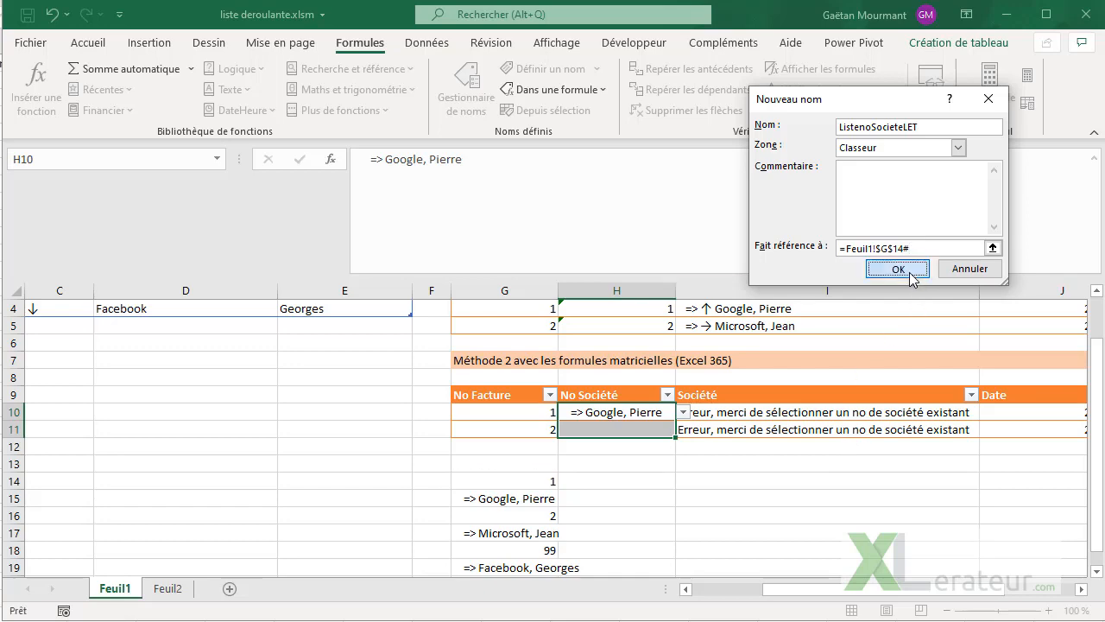
pyautogui.click(898, 269)
pyautogui.click(1071, 355)
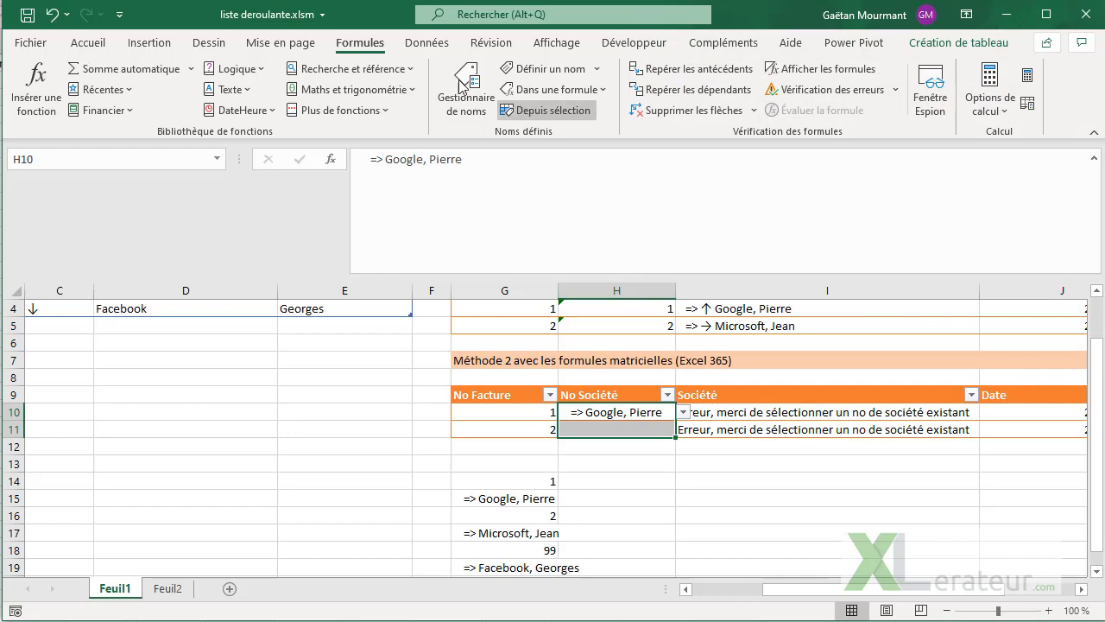
# - Set the list validation source of H10:H11 to the name ListenoSocieteLET and check the drop-down list in H10
pyautogui.click(426, 42)
pyautogui.click(780, 115)
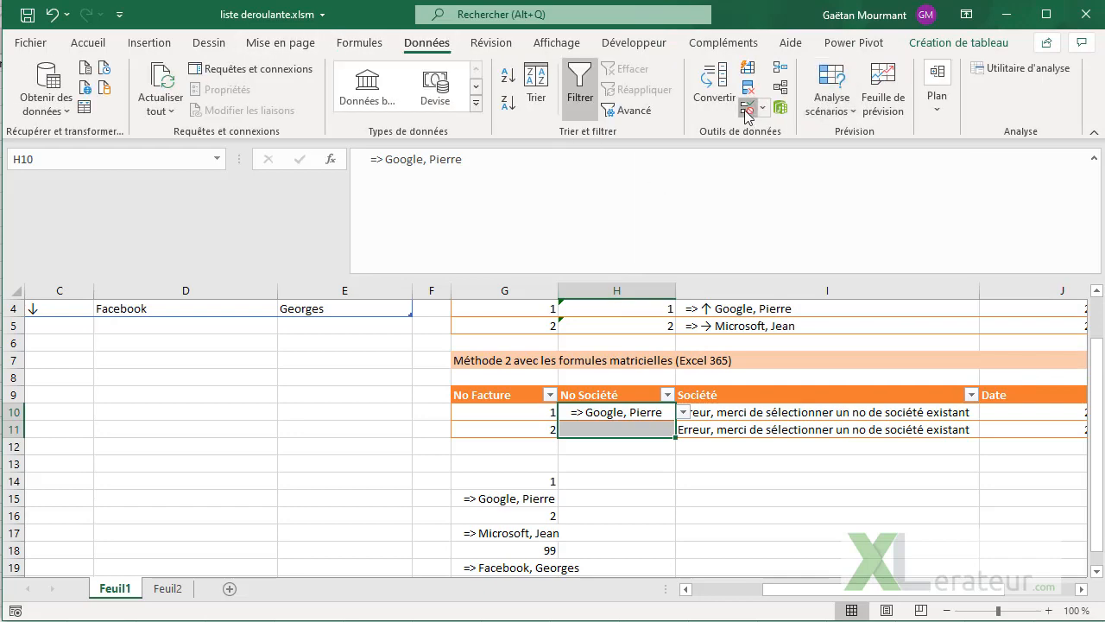
pyautogui.press('Delete')
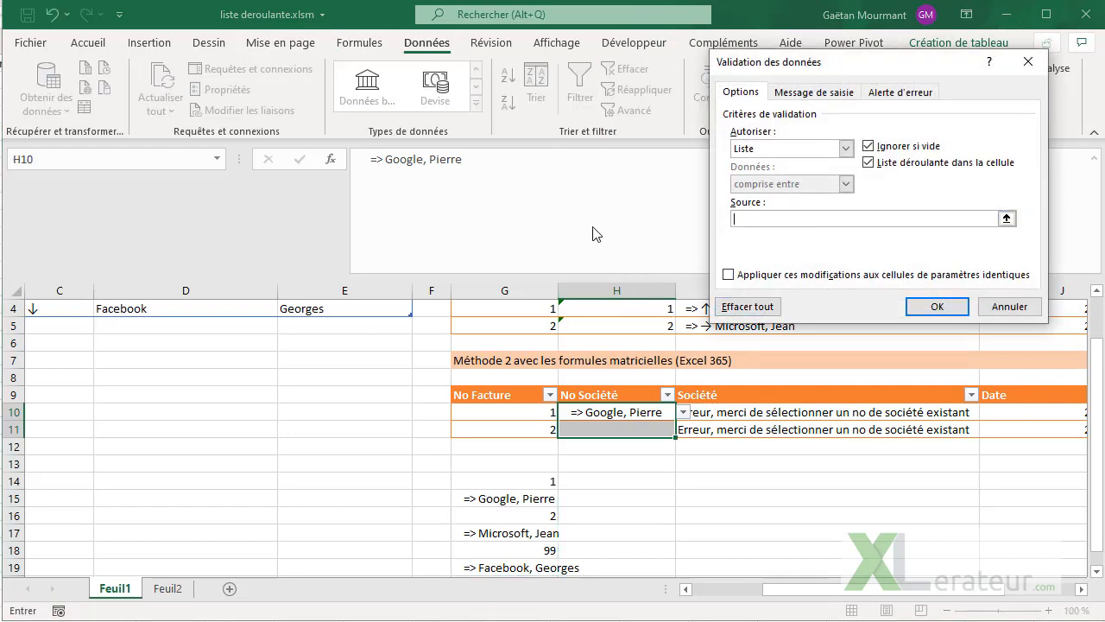
pyautogui.press('F3')
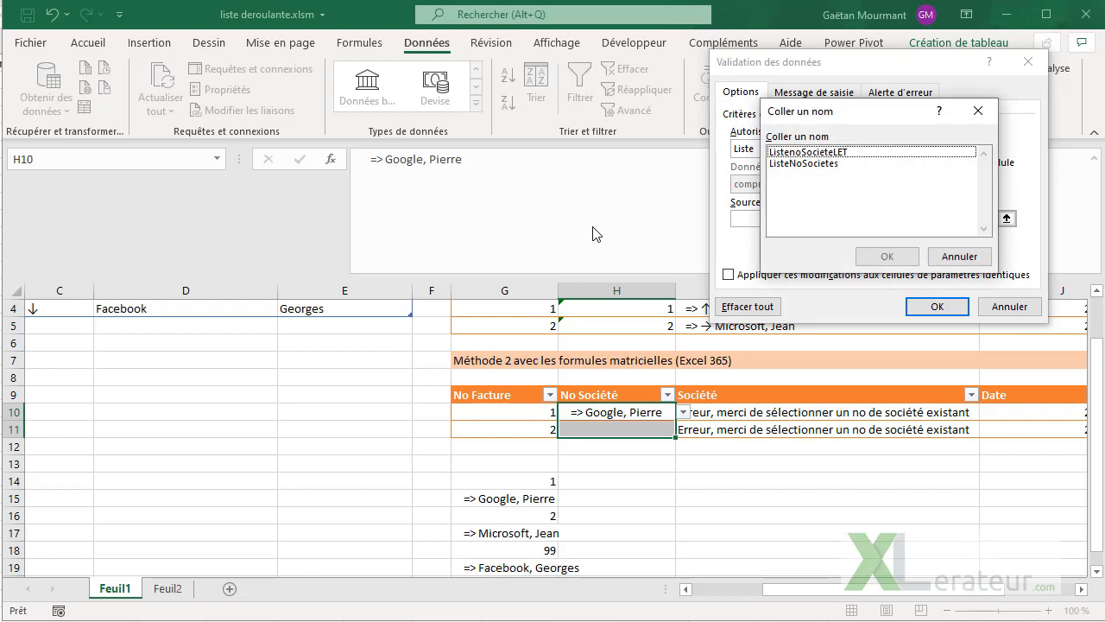
pyautogui.click(786, 152)
pyautogui.click(887, 256)
pyautogui.click(937, 306)
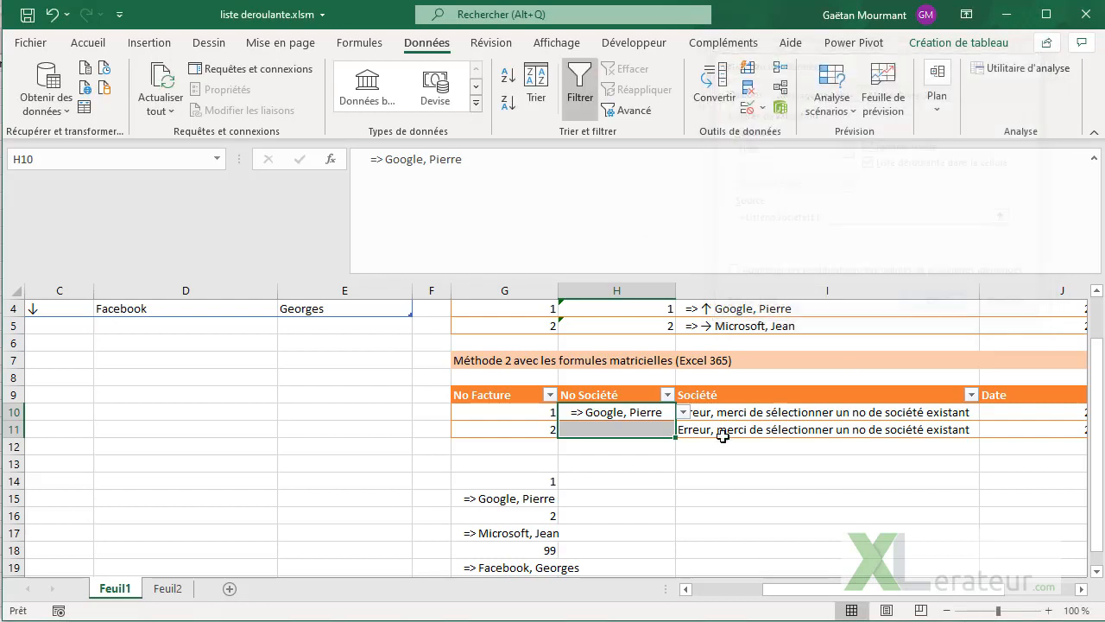
pyautogui.click(658, 464)
pyautogui.click(668, 412)
pyautogui.click(683, 414)
pyautogui.click(683, 414)
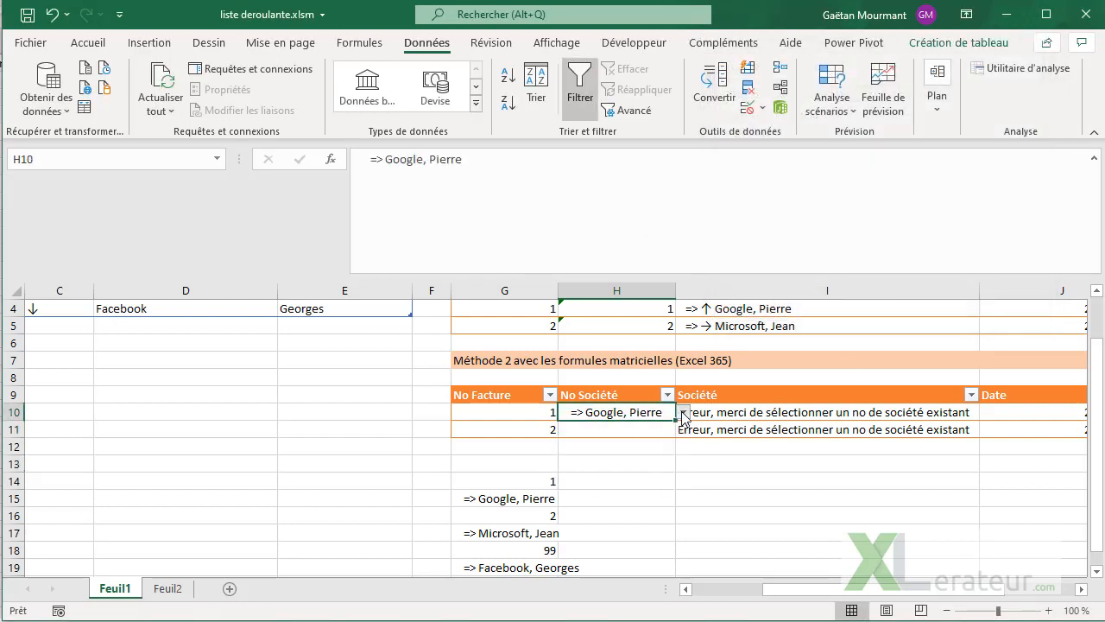
# - Add a new blank worksheet between Feuil1 and Feuil2
pyautogui.scroll(-1, 588, 472)
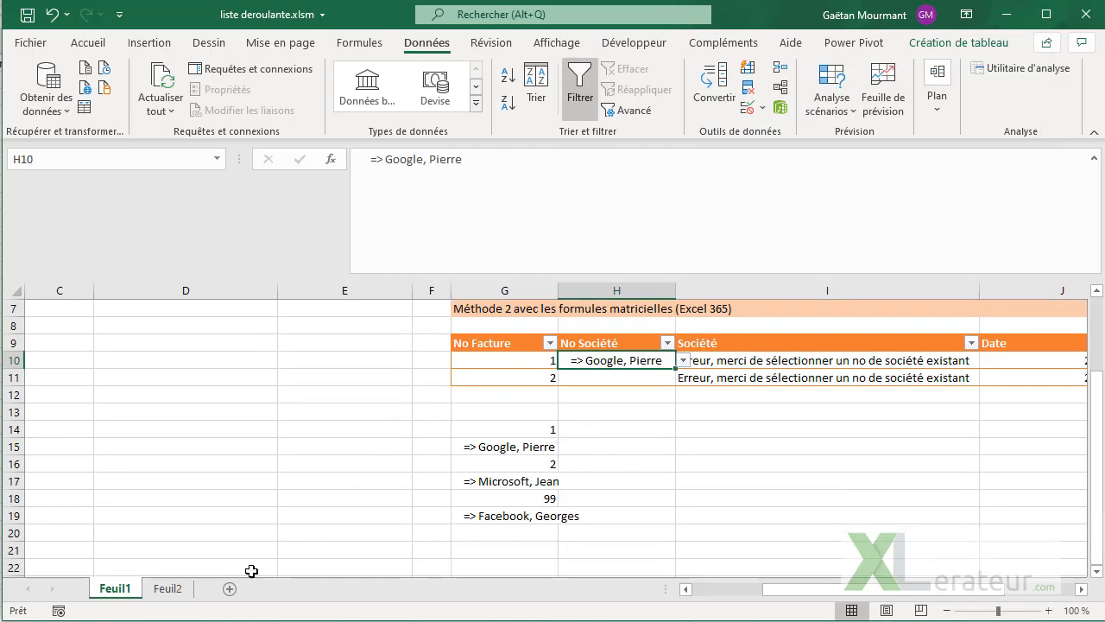
pyautogui.click(230, 589)
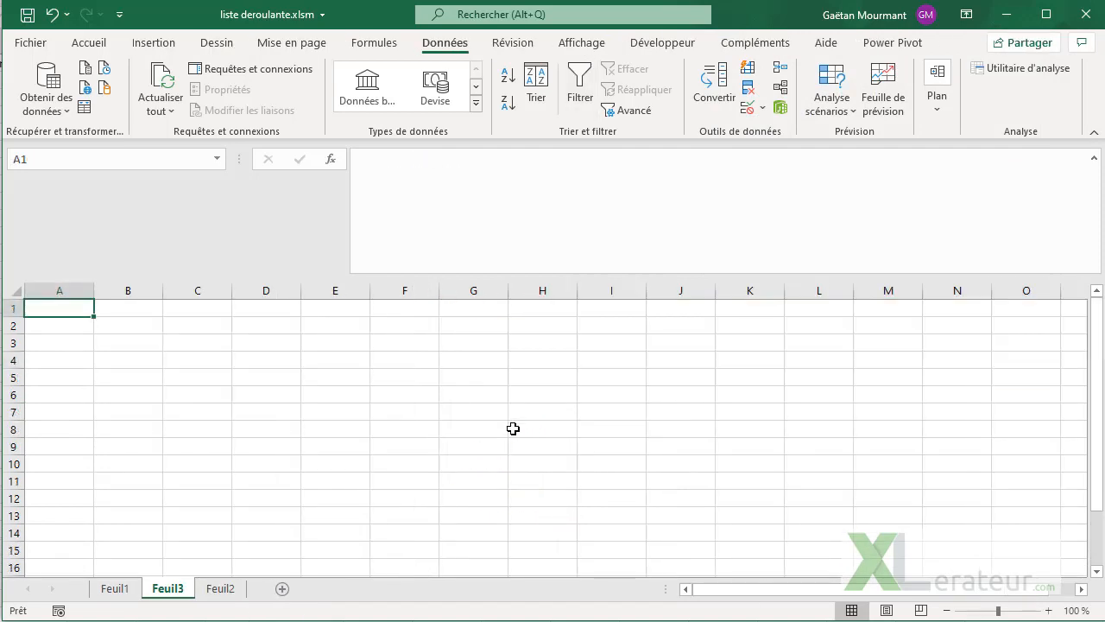
# - Move the LET formula from G14 on Feuil1 to cell A1 on Feuil3
pyautogui.click(112, 590)
pyautogui.click(537, 433)
pyautogui.hotkey('ctrl', 'c')
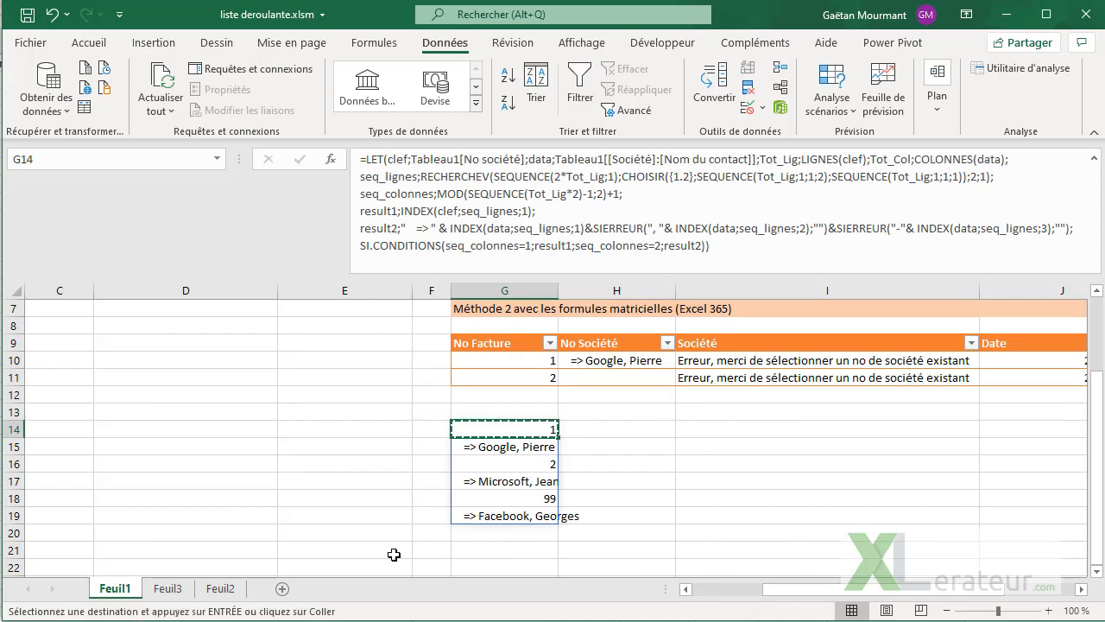
pyautogui.click(161, 588)
pyautogui.hotkey('ctrl', 'v')
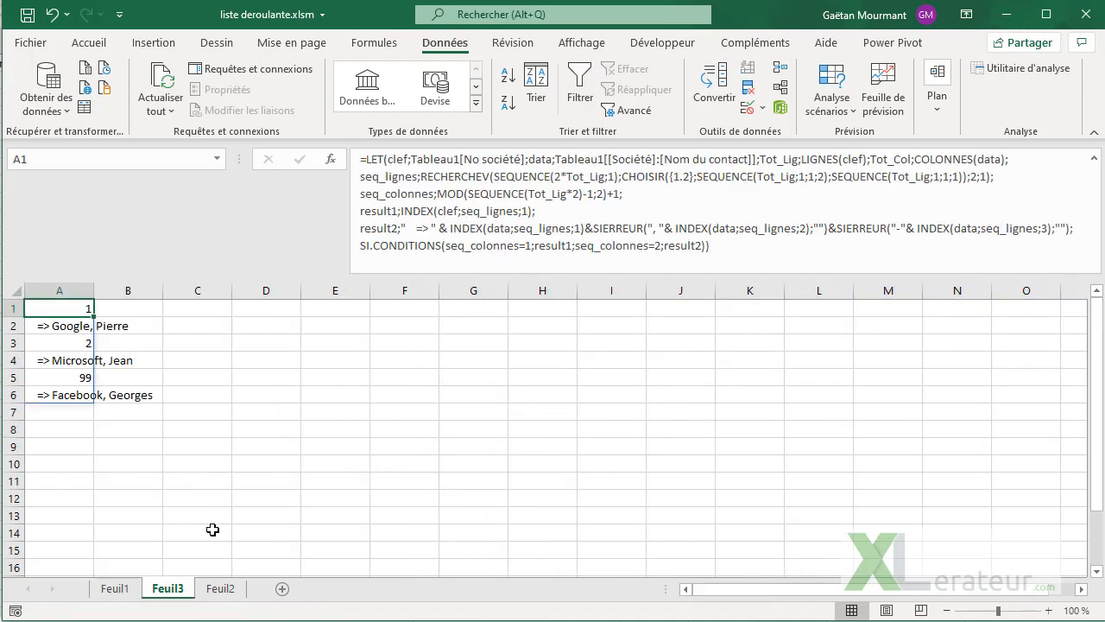
# - Choose company number 2 from the drop-down list in H10 on Feuil1
pyautogui.click(124, 590)
pyautogui.click(640, 362)
pyautogui.click(683, 360)
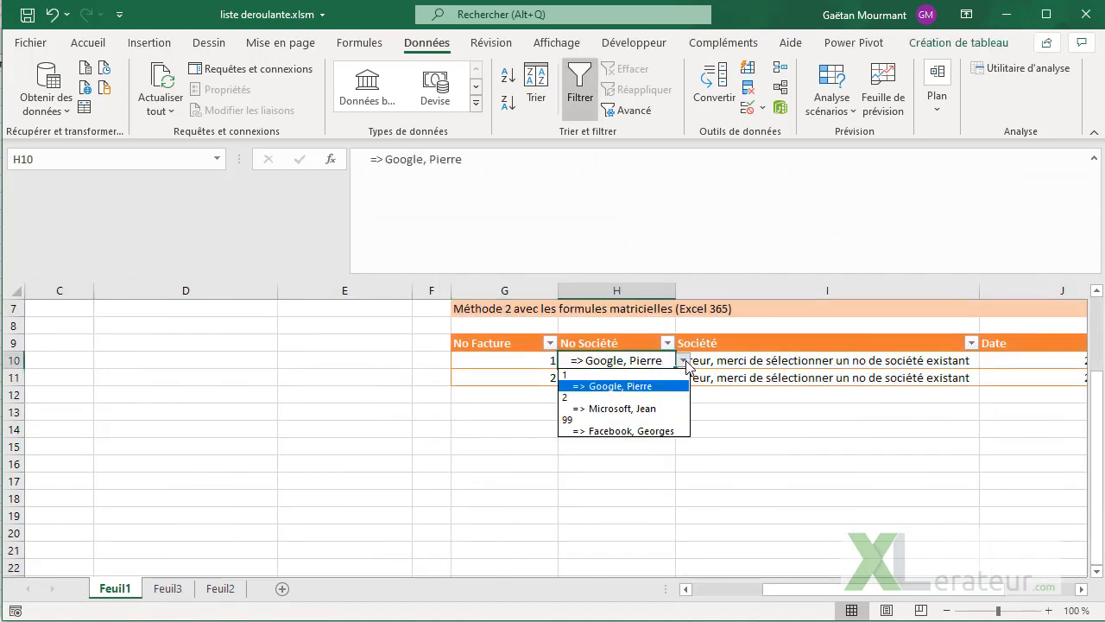
pyautogui.click(672, 397)
pyautogui.click(599, 445)
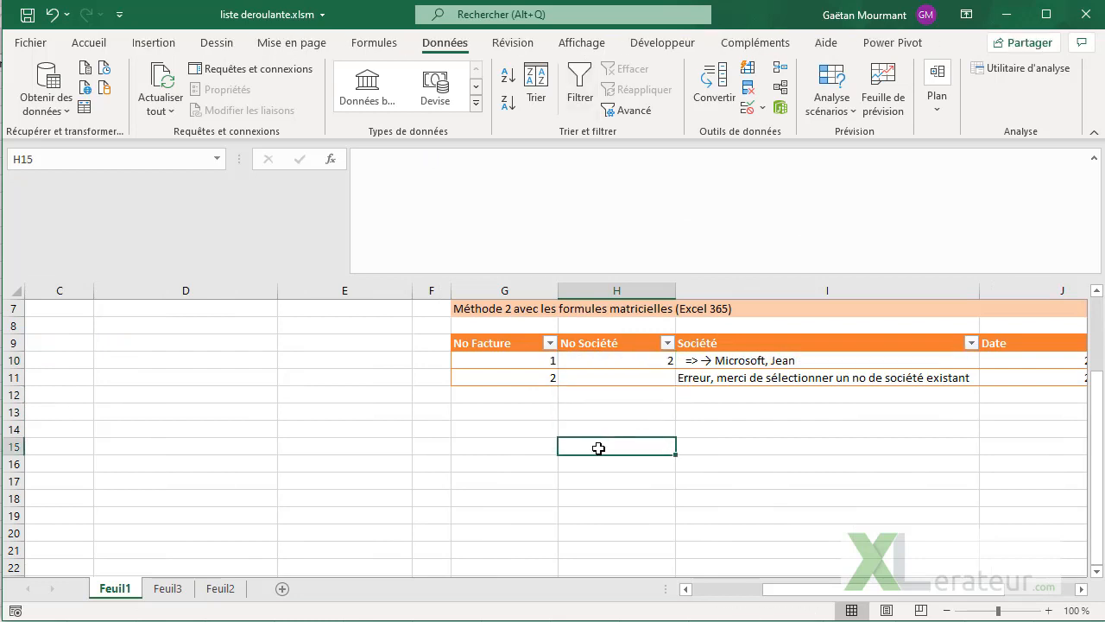
# - Add company number 100 as a new row in the company table and copy the down arrow from C4 into C5
pyautogui.hotkey('ctrl', 'Home')
pyautogui.click(78, 380)
pyautogui.write('100')
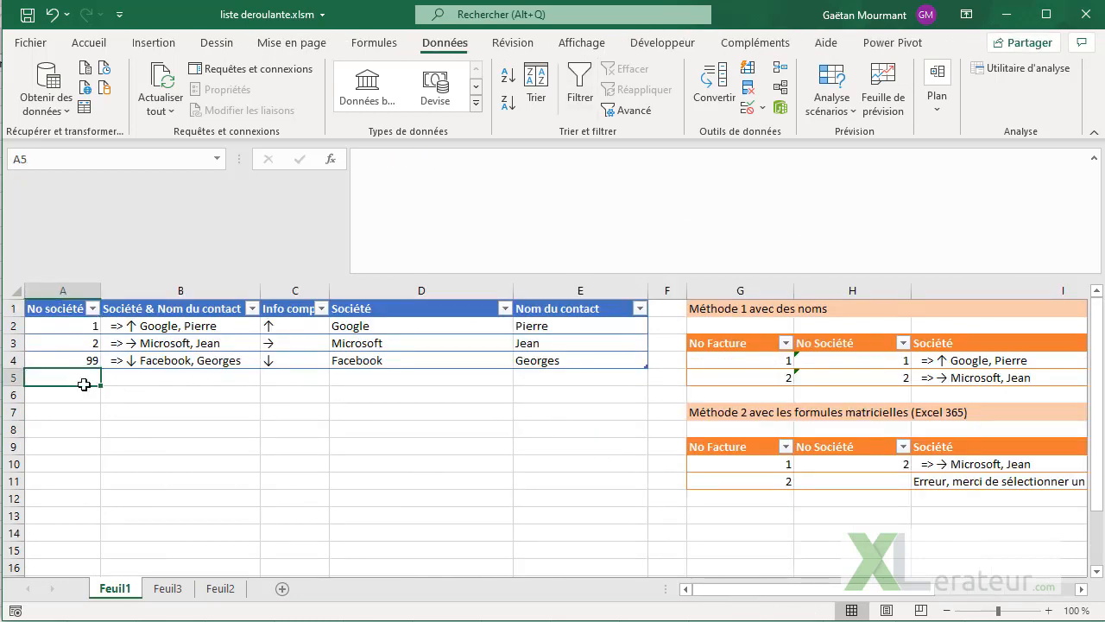
pyautogui.press('Tab')
pyautogui.press('Tab')
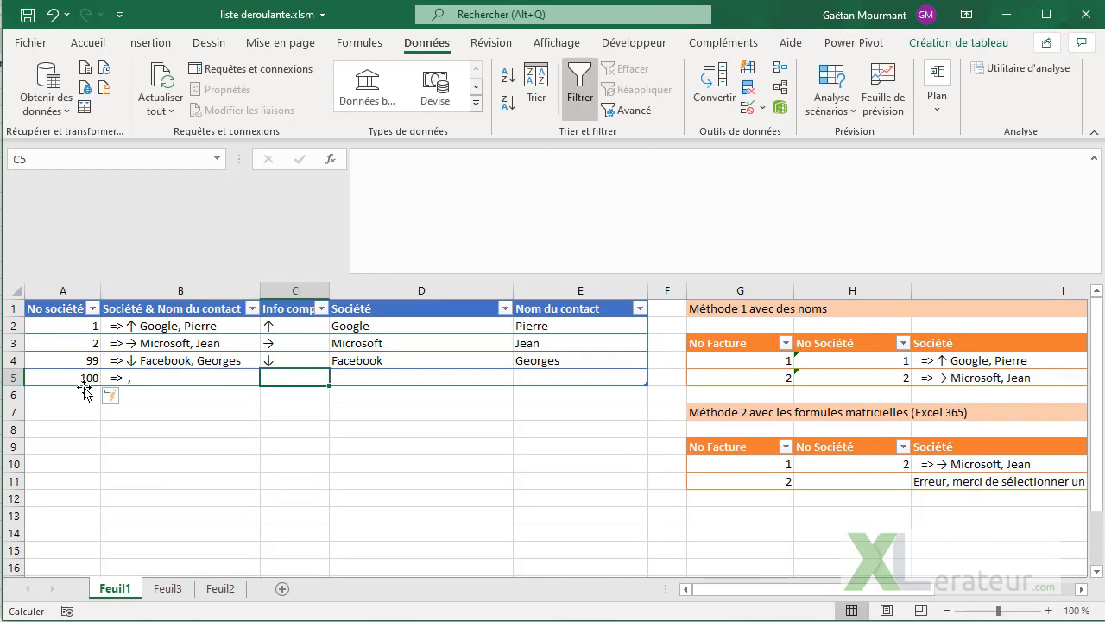
pyautogui.press('Up')
pyautogui.hotkey('ctrl', 'c')
pyautogui.press('Down')
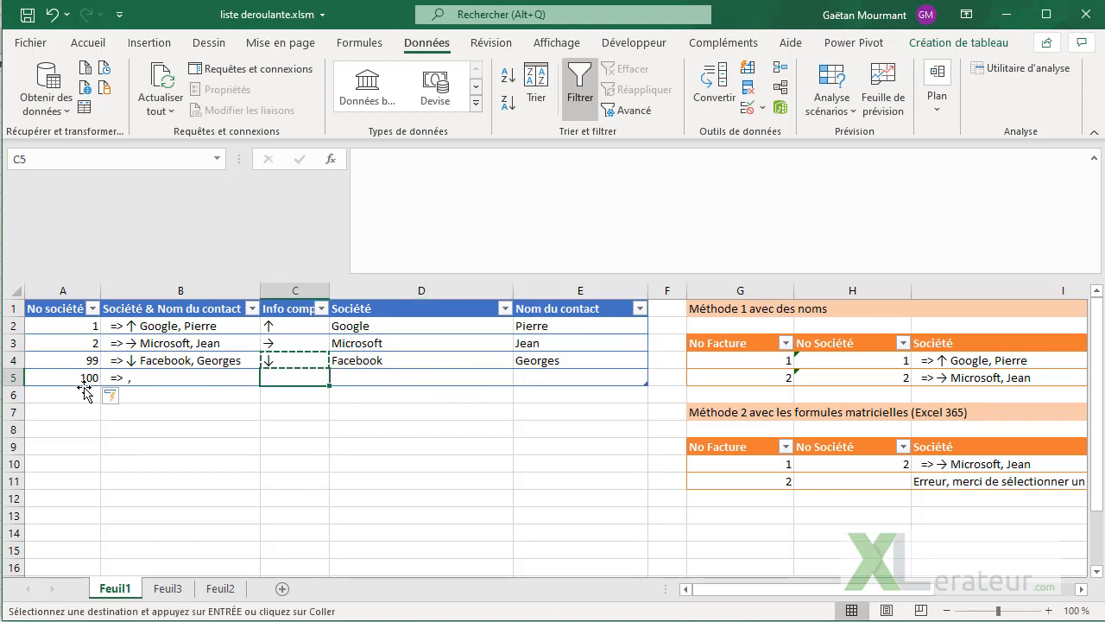
pyautogui.hotkey('ctrl', 'v')
# - Enter Xlerateur as the company in D5 and fill in the contact's first name in E5
pyautogui.press('Tab')
pyautogui.write('X')
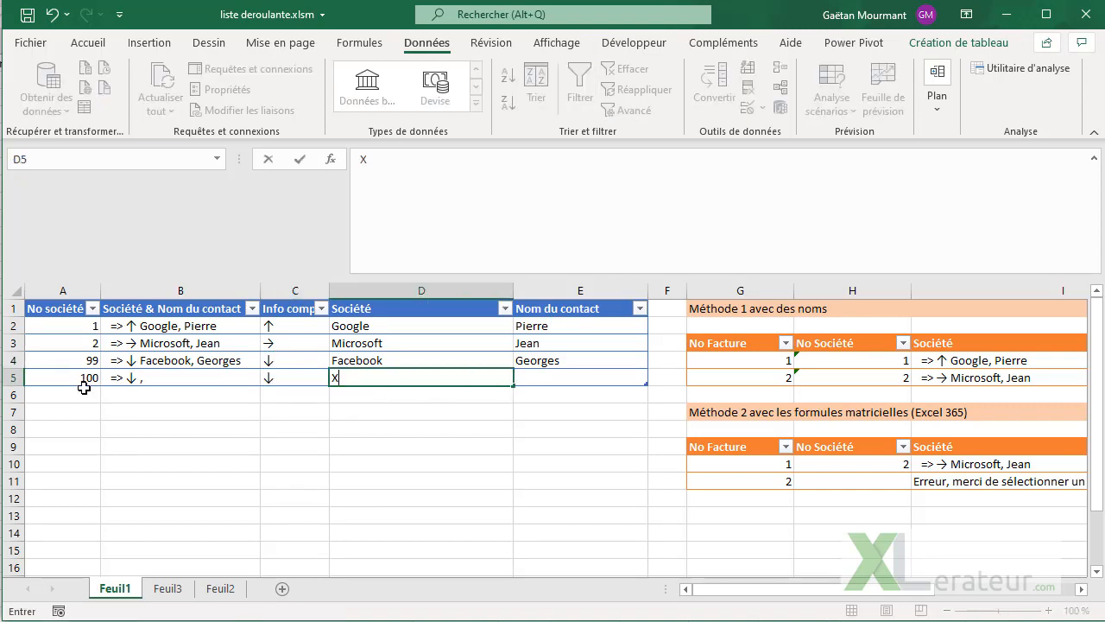
pyautogui.write('Lerateur')
pyautogui.press('Tab')
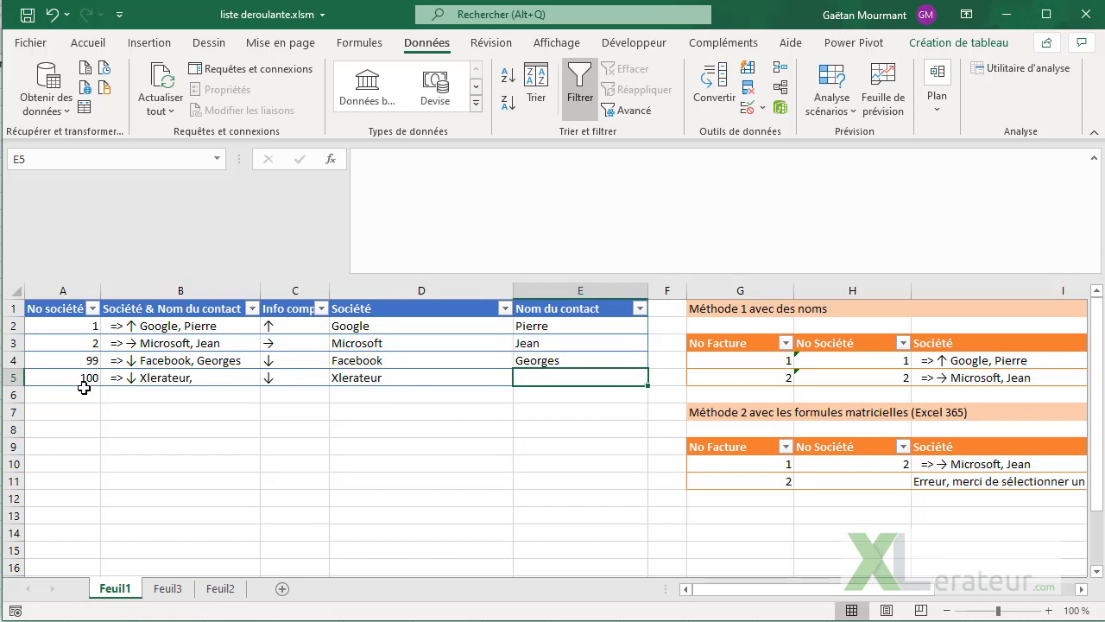
pyautogui.write('Gaetan')
pyautogui.press('Return')
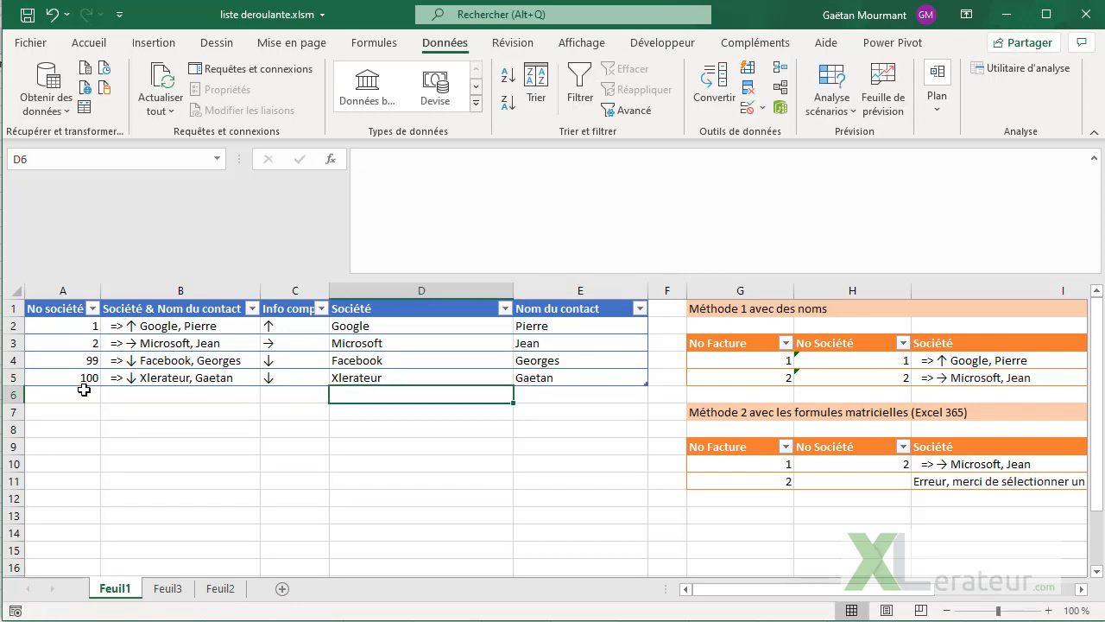
# - Check the drop-down lists in H10 and H4 for the newly added company 100, leaving both selections as they are
pyautogui.click(874, 464)
pyautogui.click(918, 465)
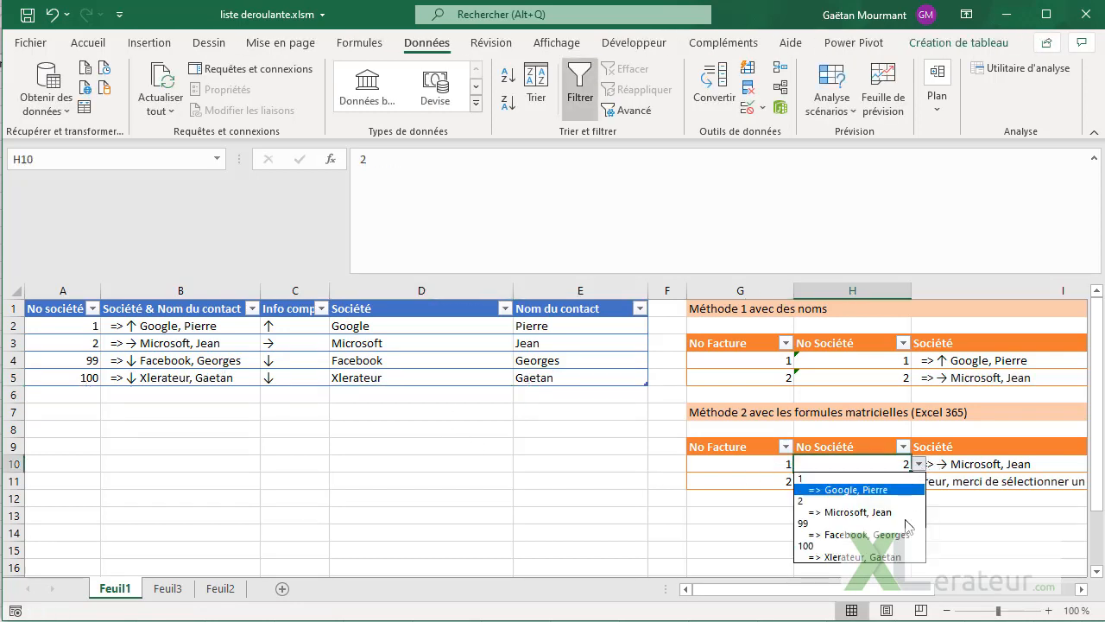
pyautogui.click(889, 358)
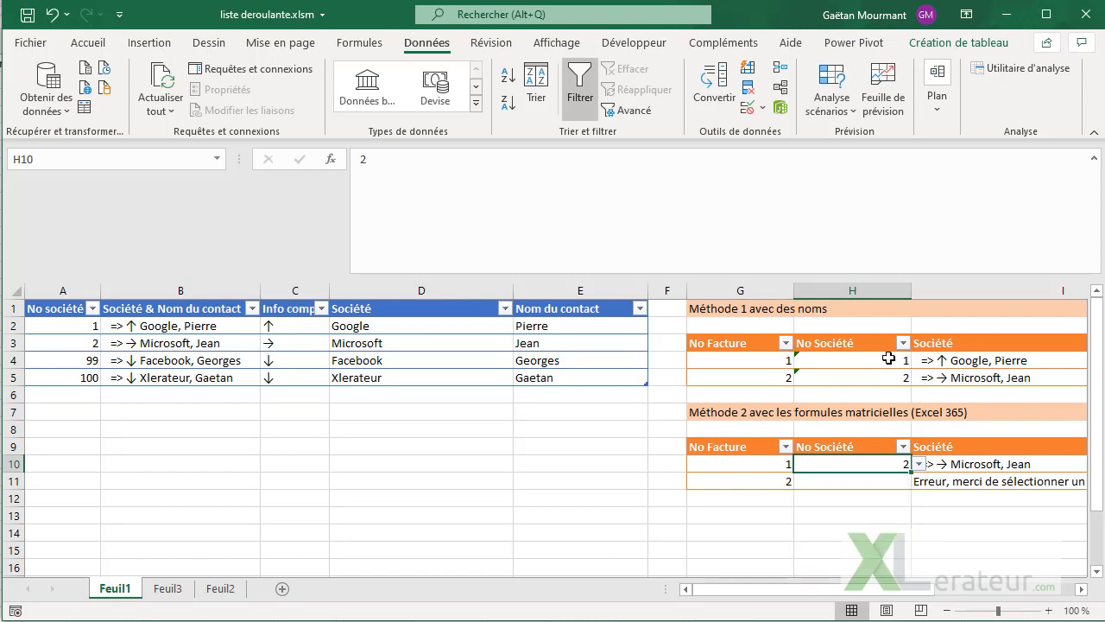
pyautogui.click(889, 358)
pyautogui.click(919, 364)
pyautogui.click(577, 471)
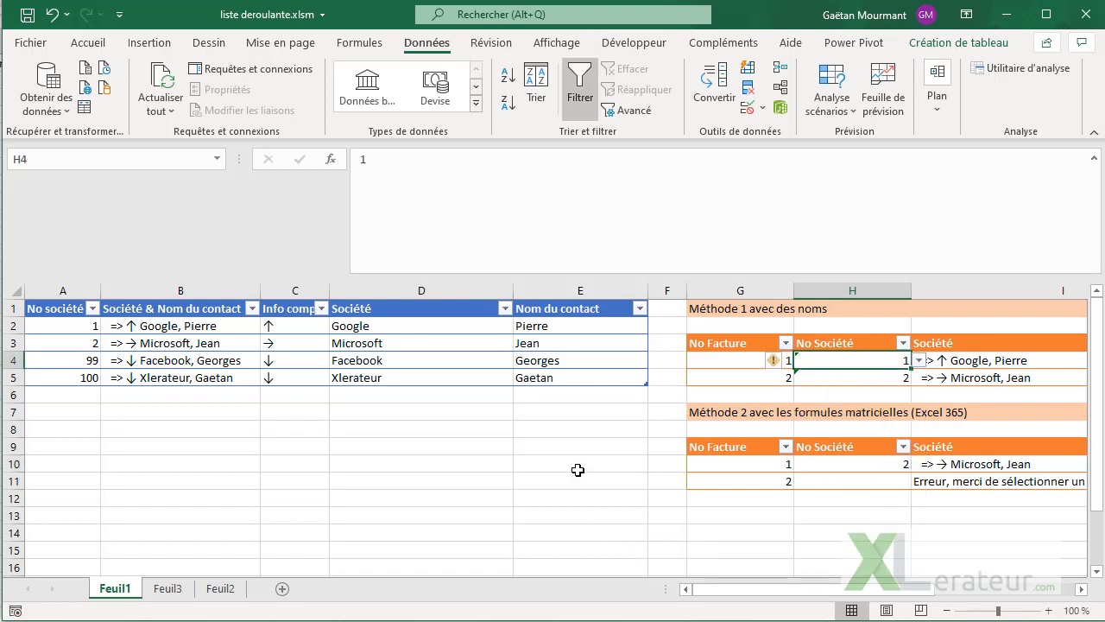